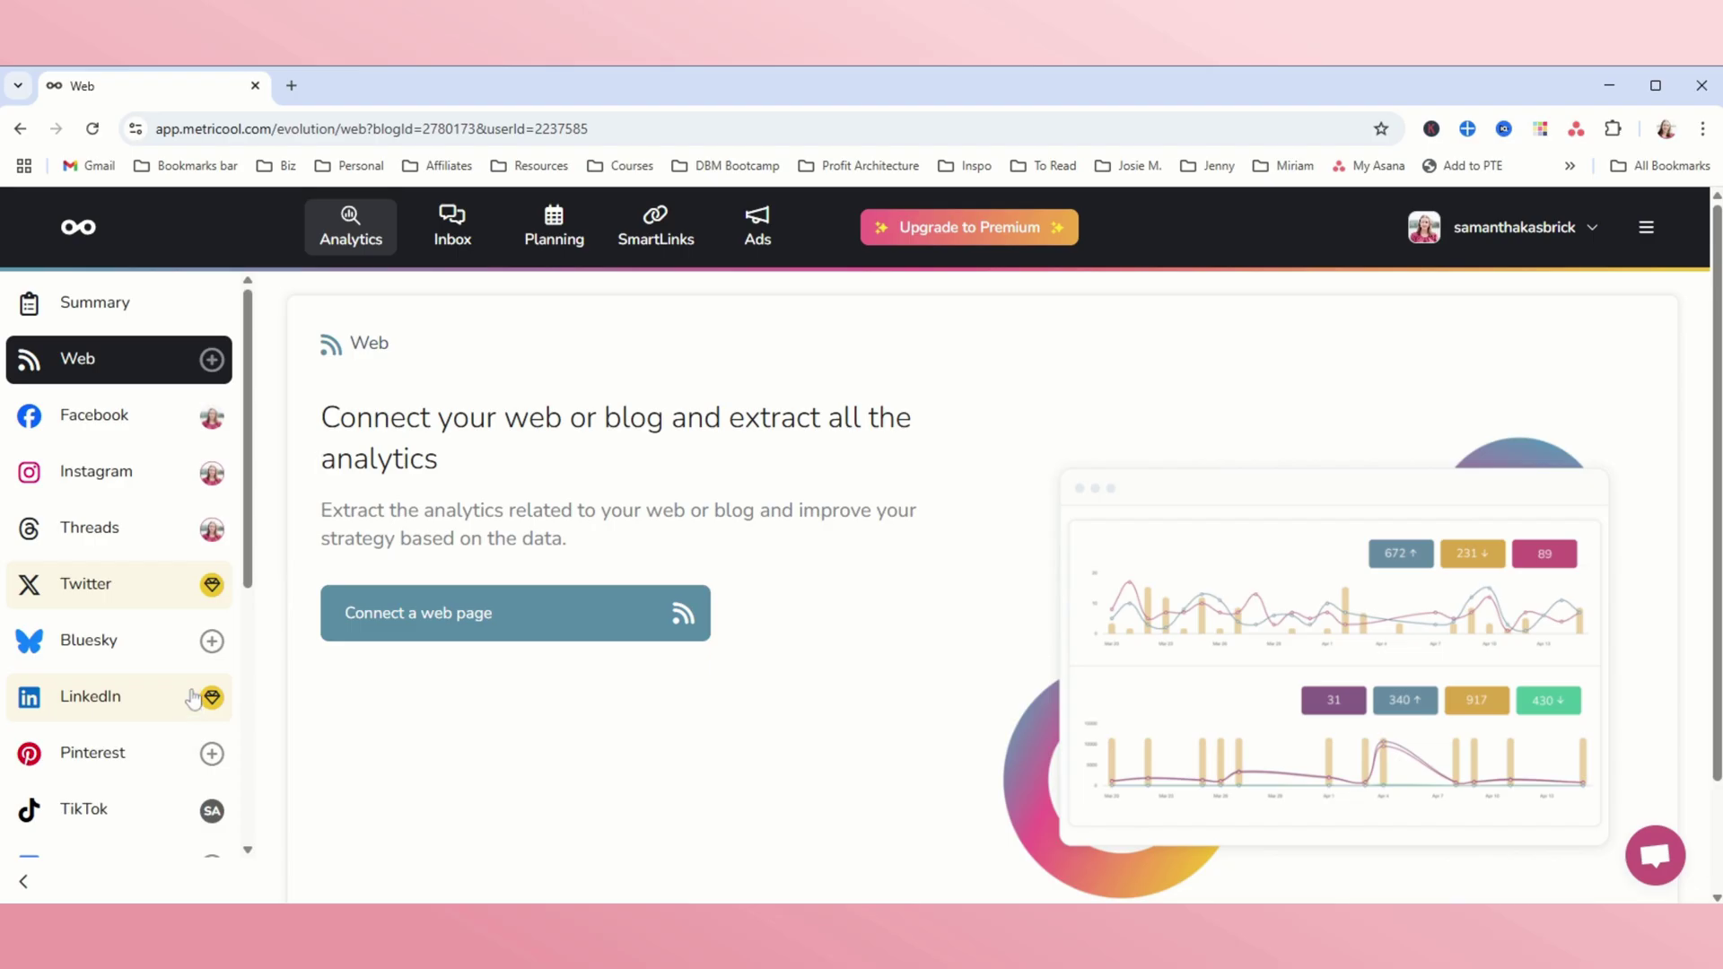
# Examine the list of social networks and ad platforms available for analytics, checking which ones are connected or need an upgrade.
pyautogui.scroll(-2, 184, 589)
pyautogui.scroll(-3, 185, 589)
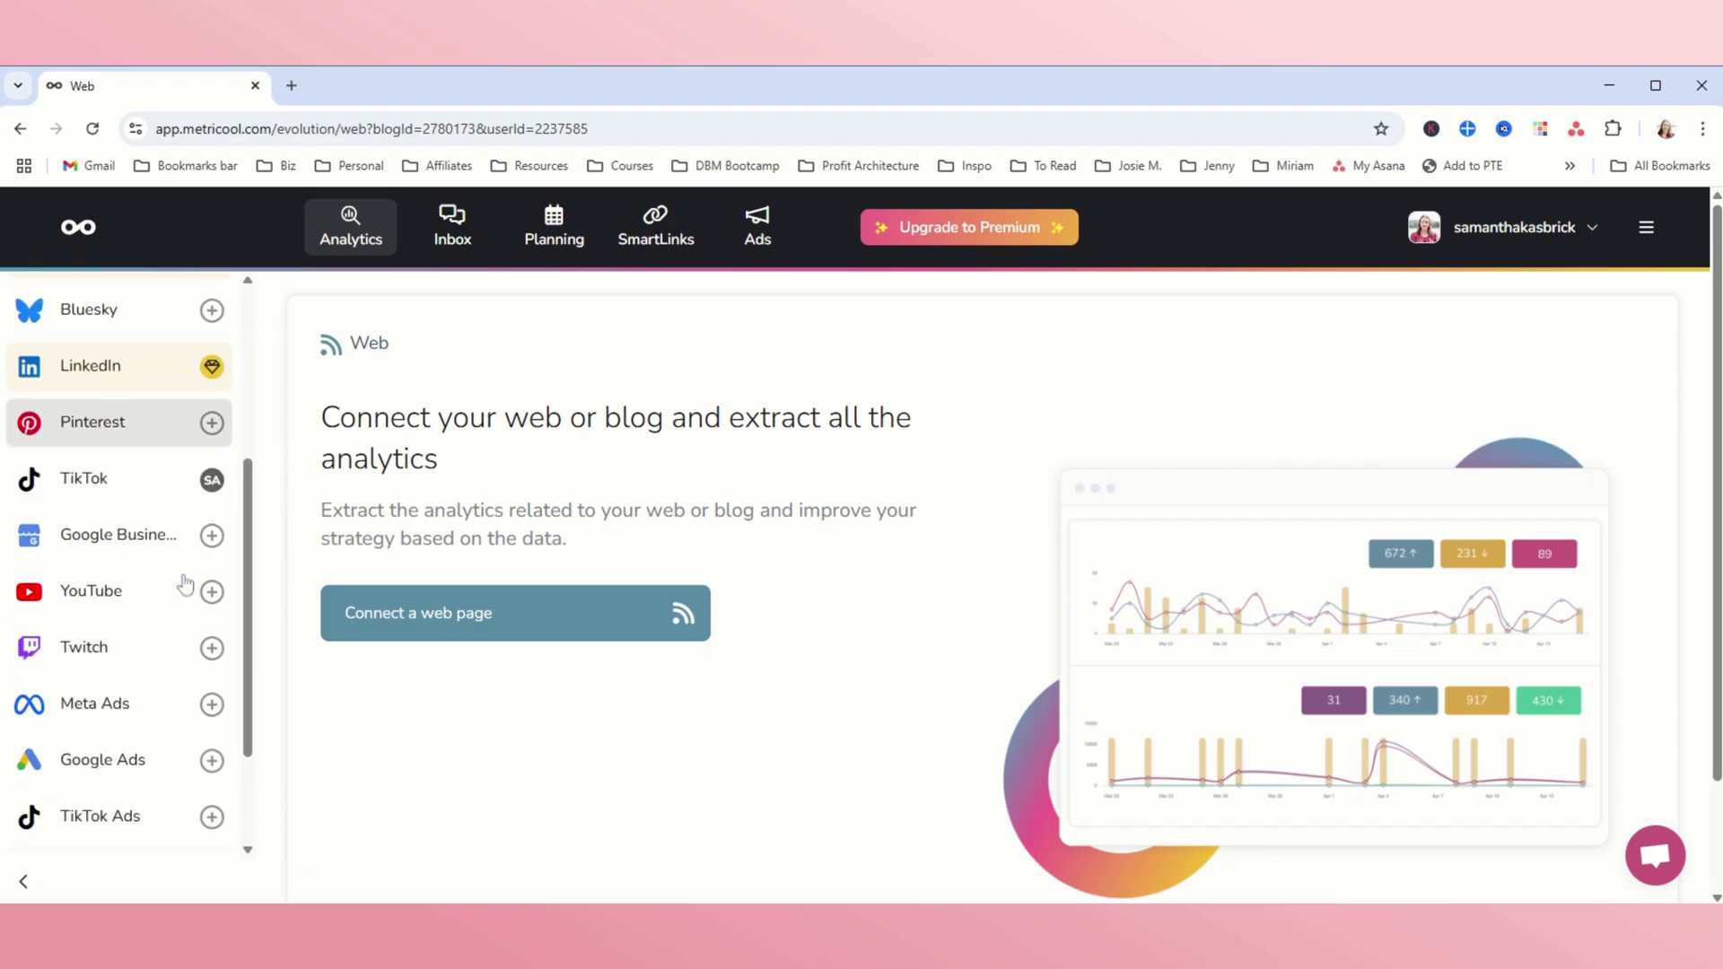
pyautogui.scroll(2, 184, 583)
pyautogui.scroll(1, 173, 661)
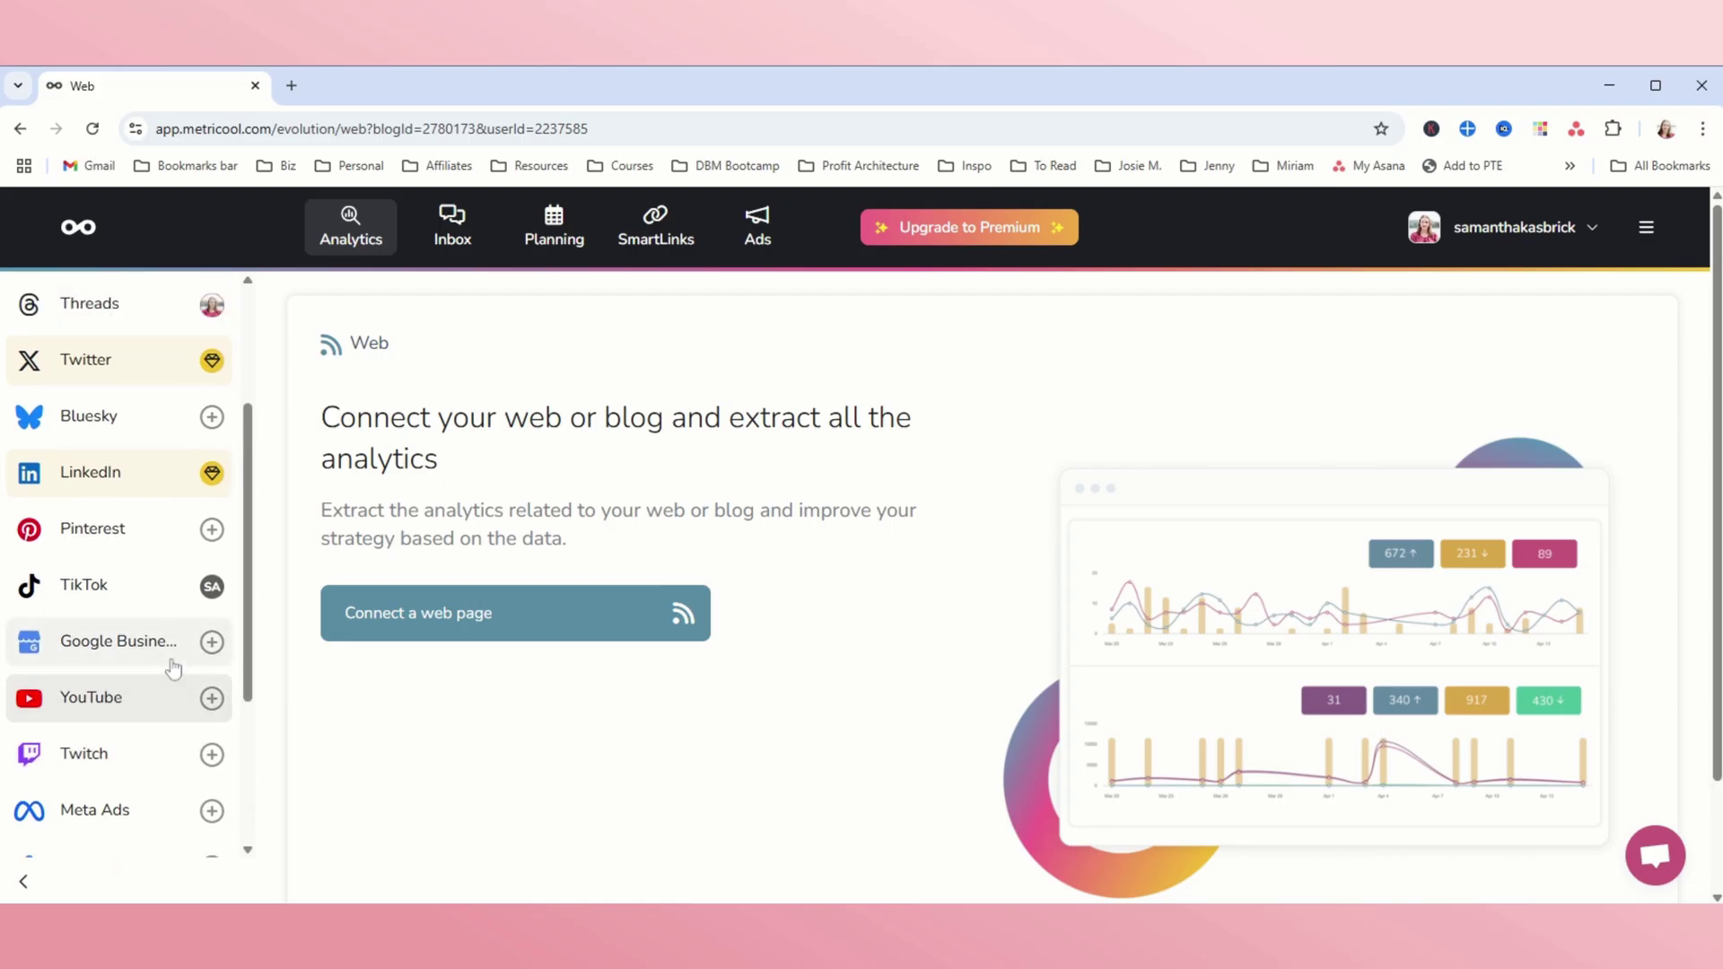
pyautogui.scroll(2, 157, 736)
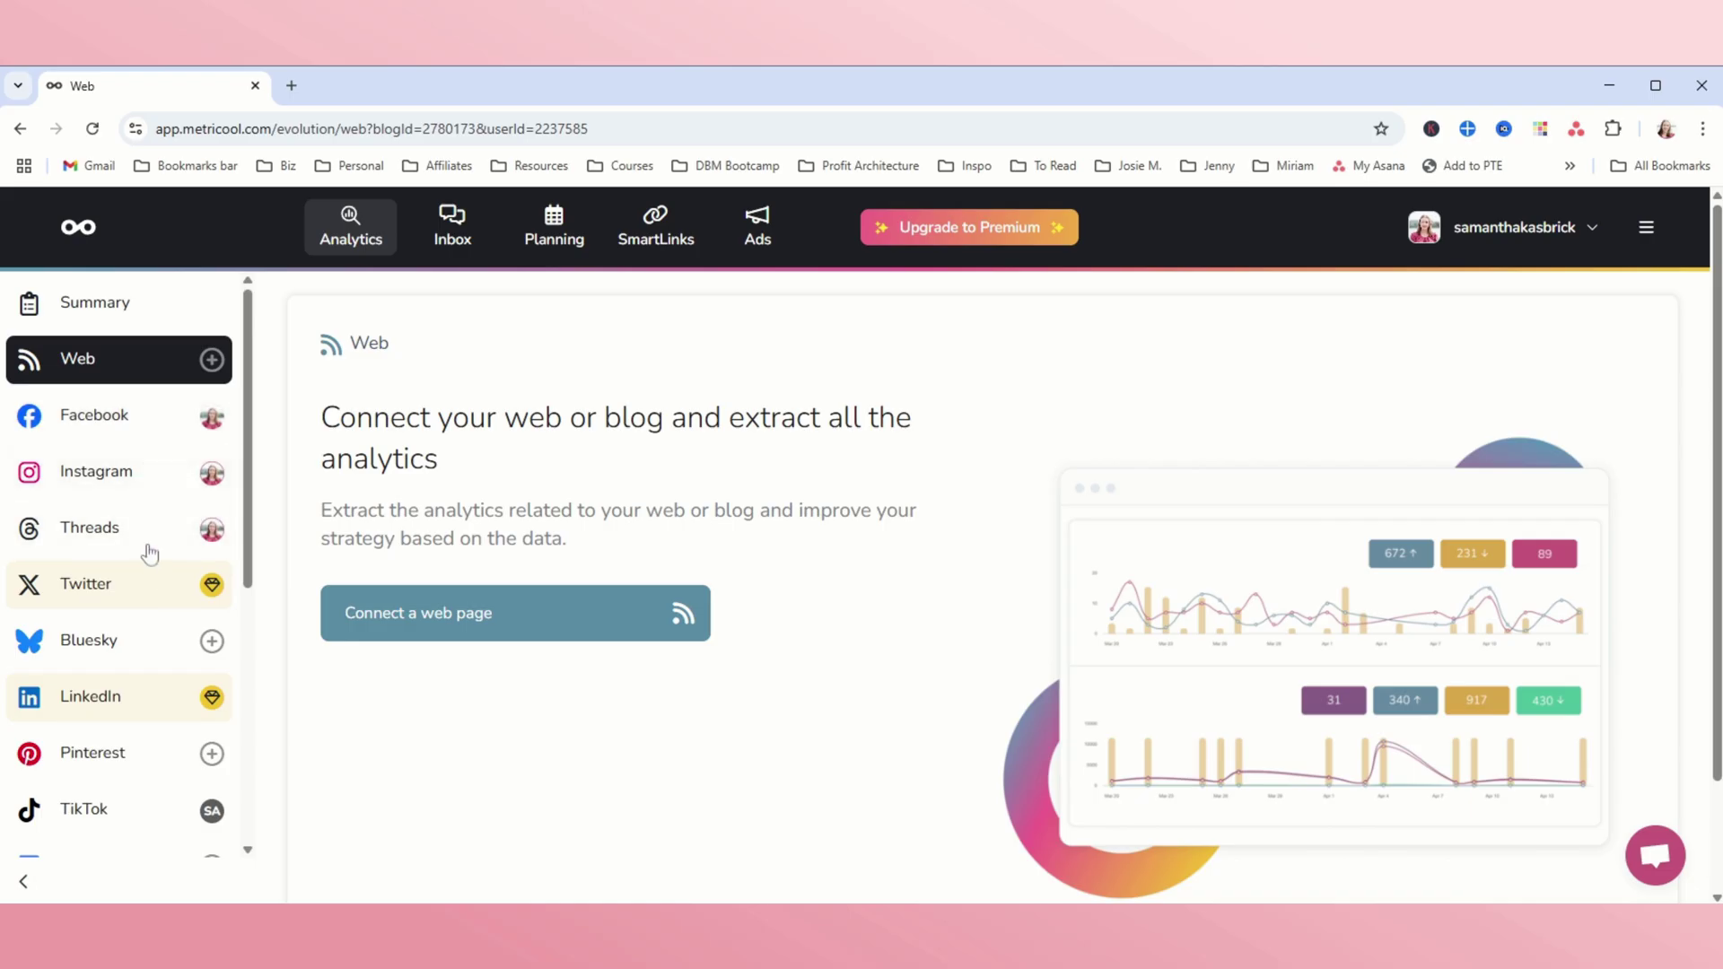
pyautogui.scroll(-1, 141, 541)
pyautogui.scroll(-3, 141, 541)
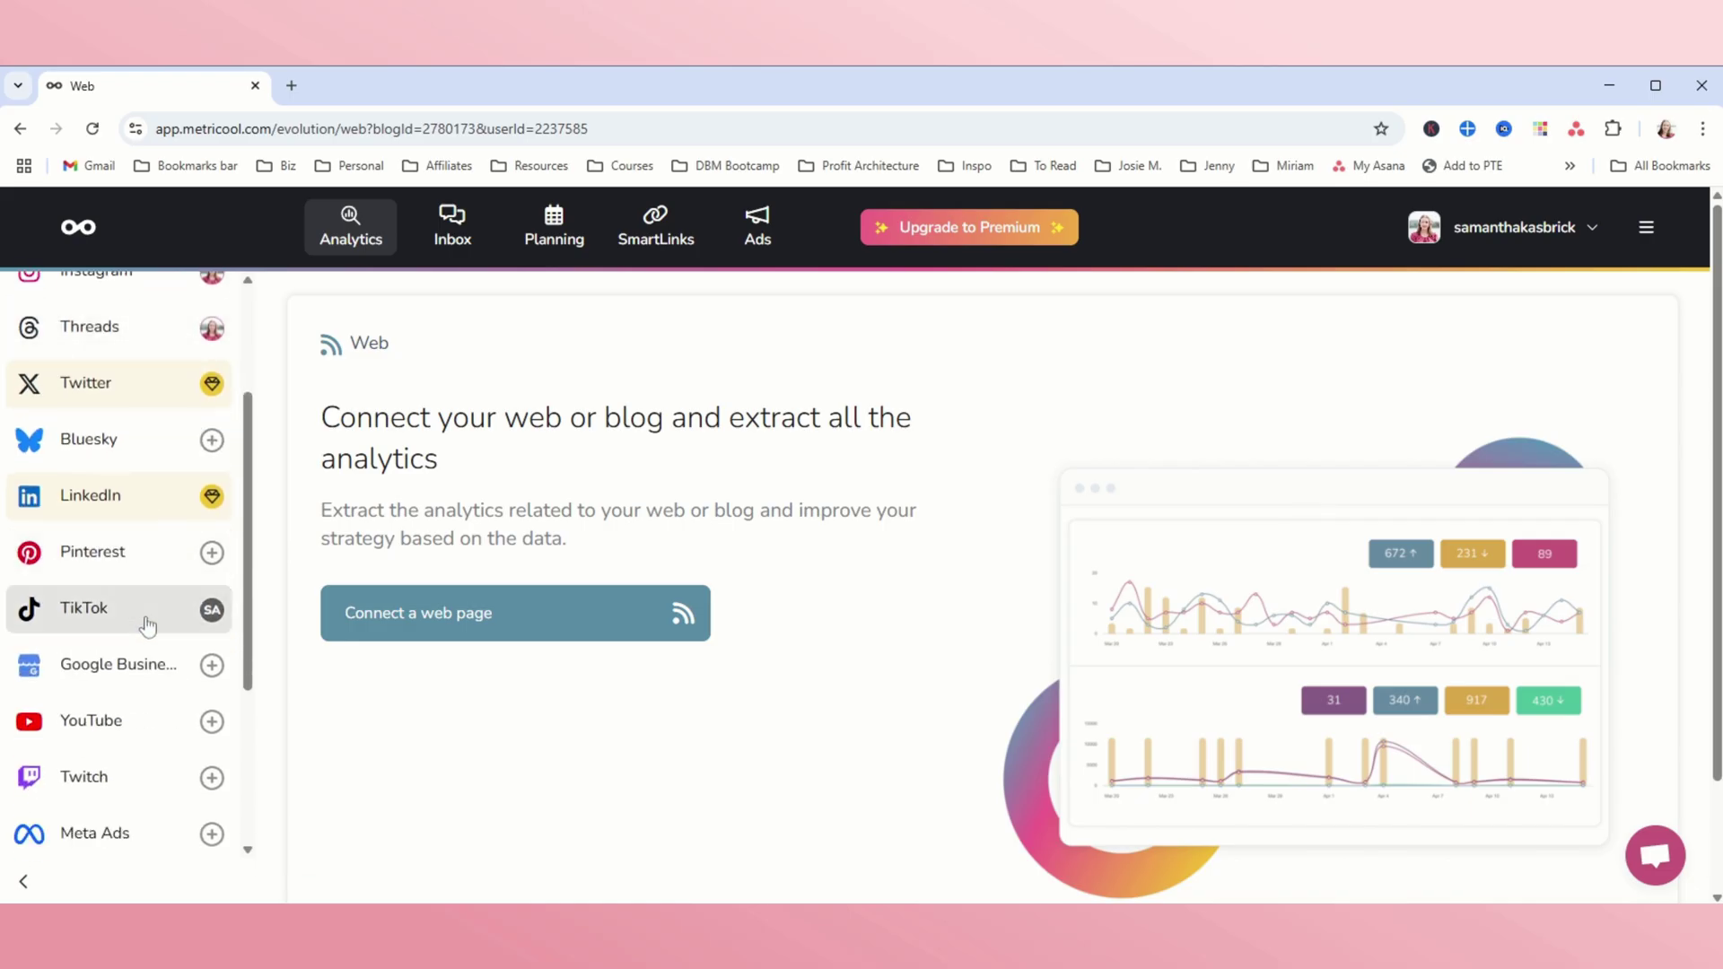
pyautogui.scroll(-1, 148, 625)
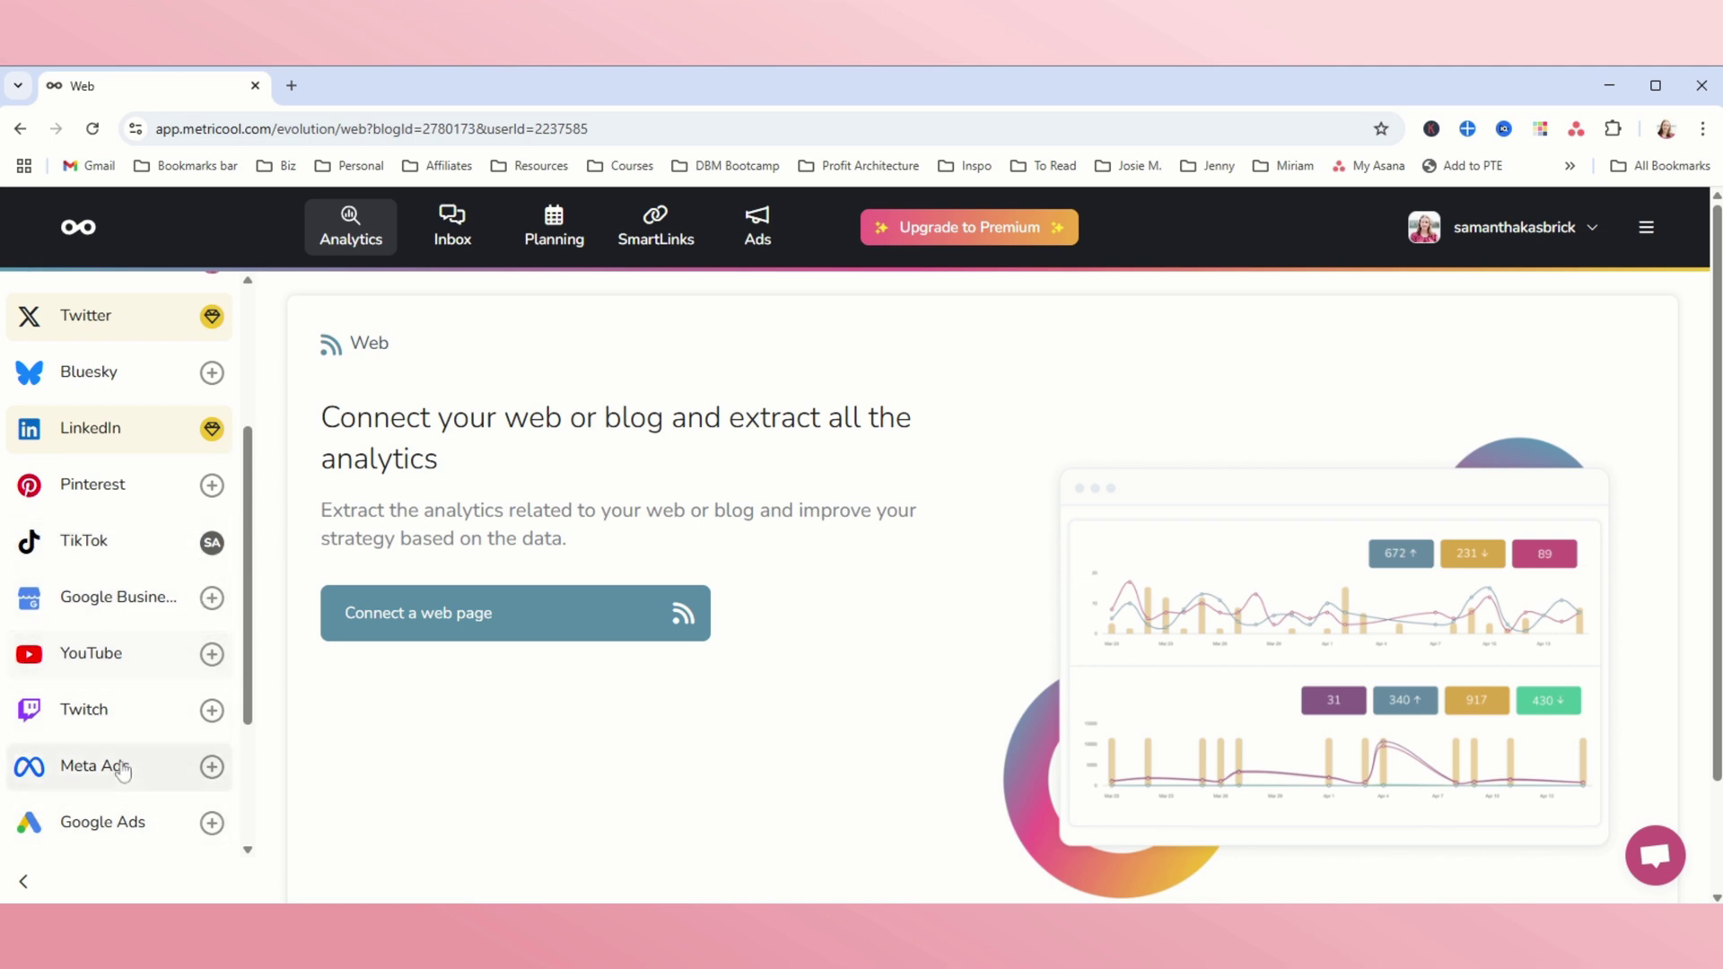
pyautogui.scroll(-1, 123, 790)
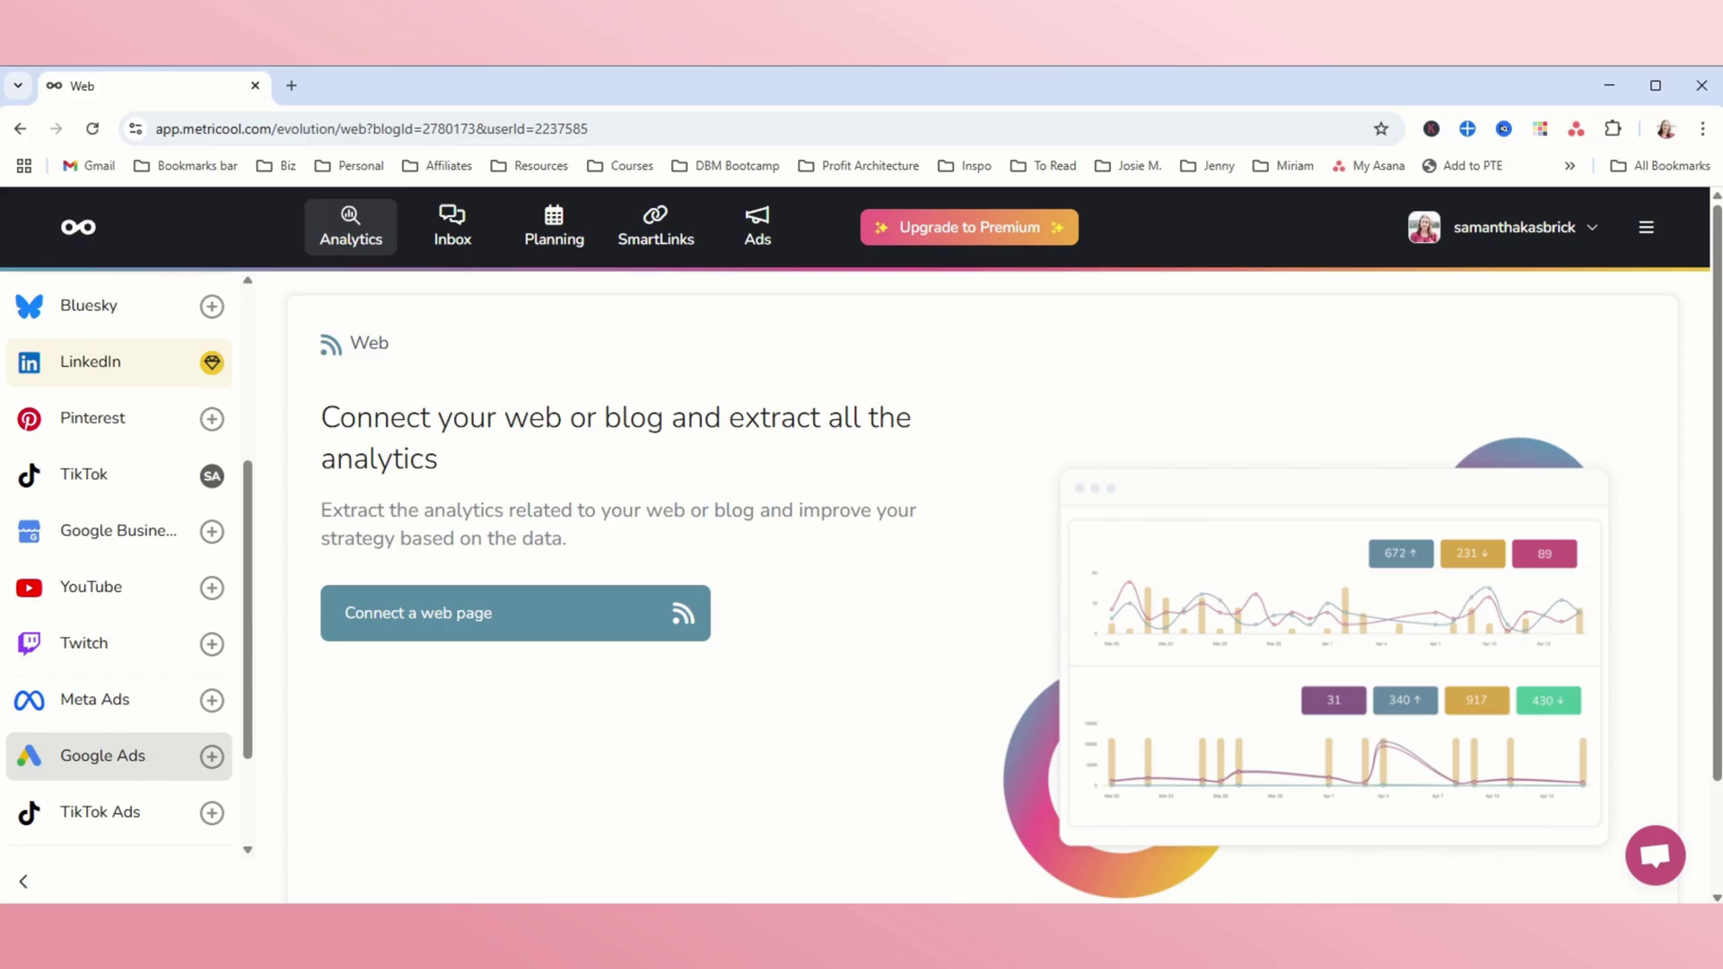
pyautogui.scroll(5, 117, 755)
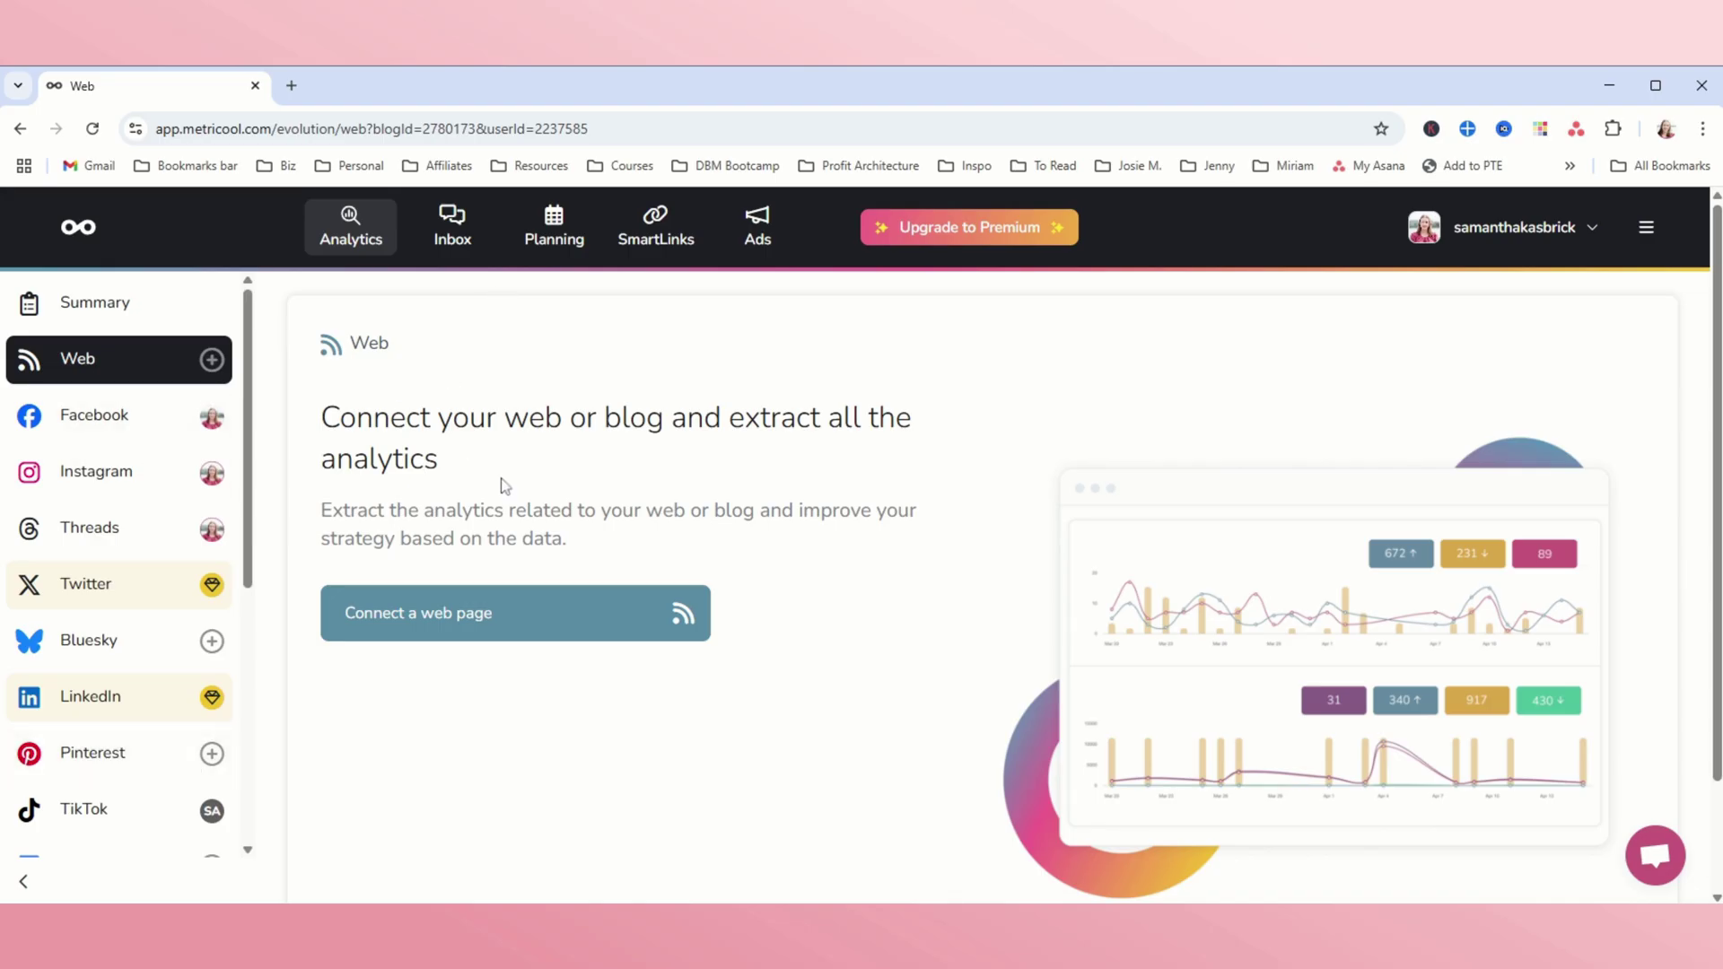
# Open the planning calendar for May 11–17, 2025, dismiss the Social Calendars notice and look over the scheduled posts.
pyautogui.click(571, 248)
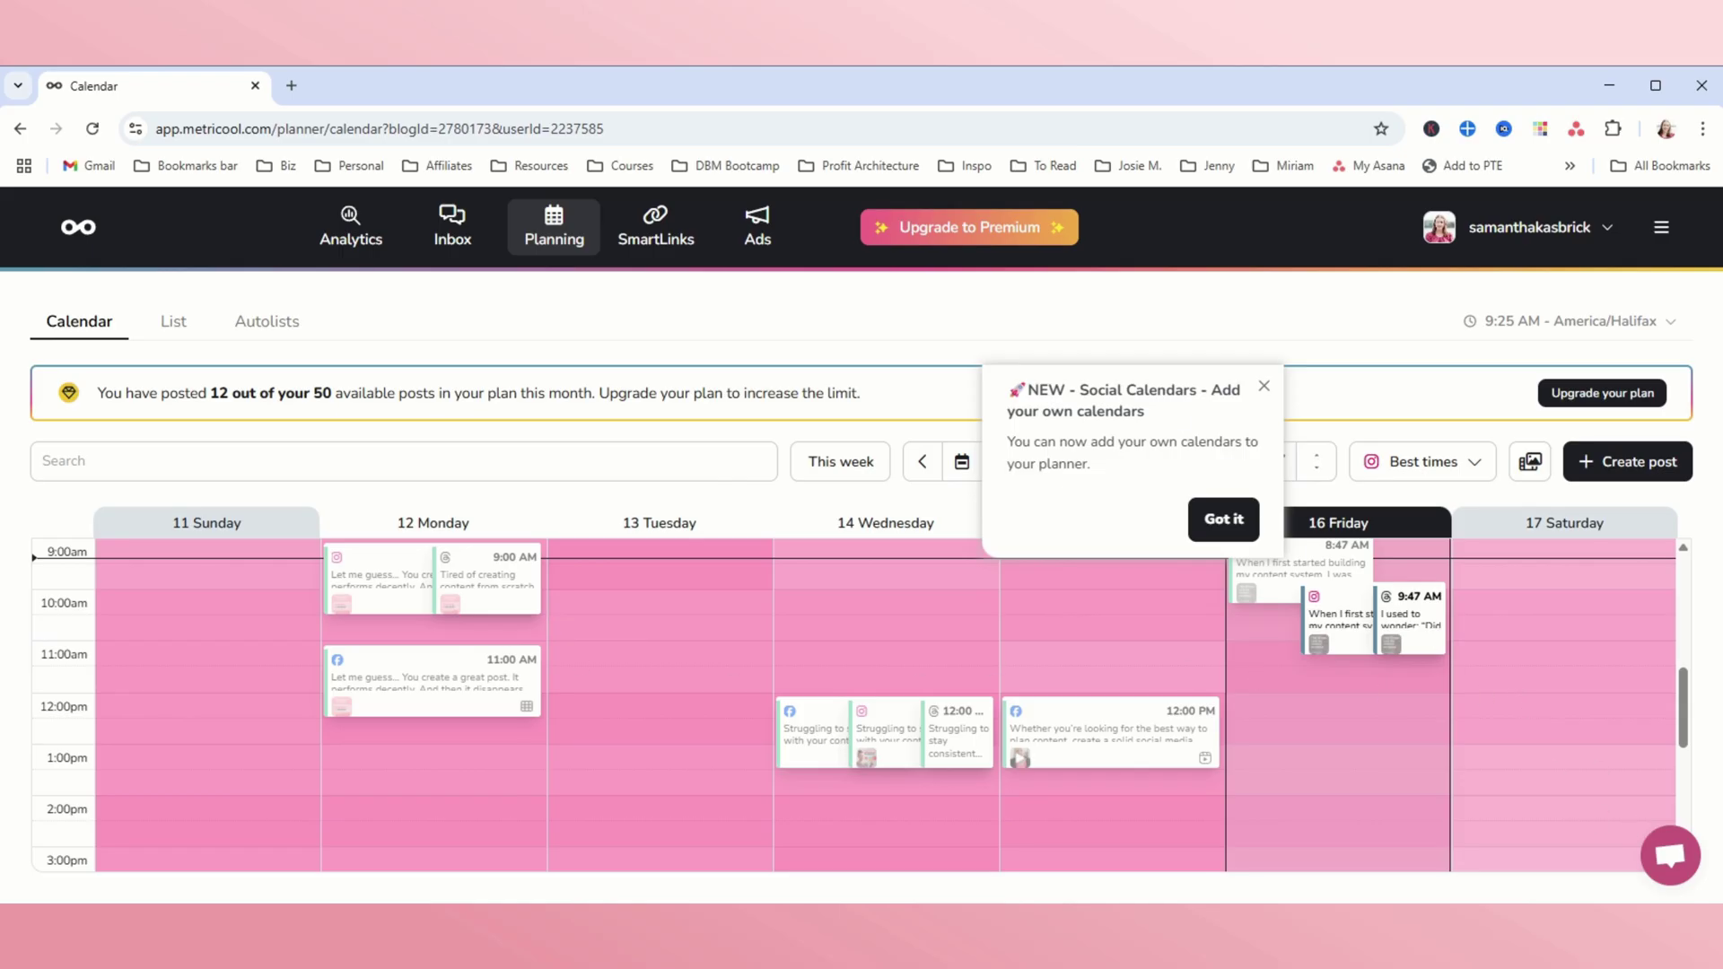
pyautogui.click(1263, 385)
pyautogui.scroll(-1, 551, 637)
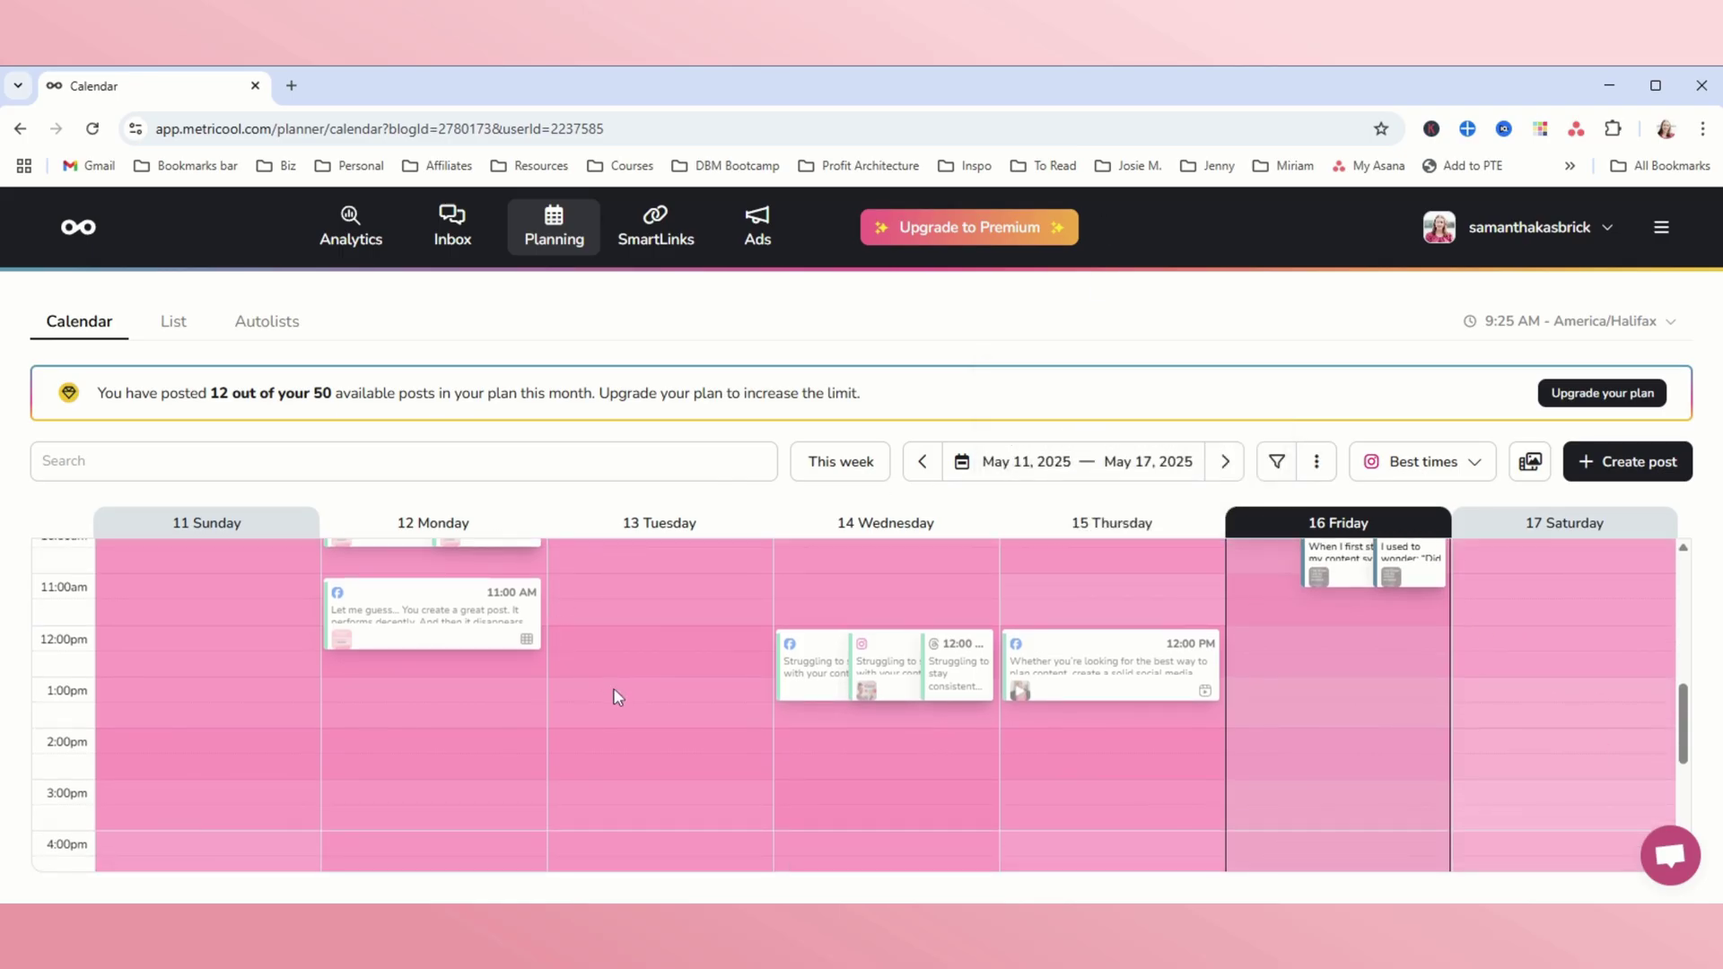
pyautogui.scroll(1, 1418, 691)
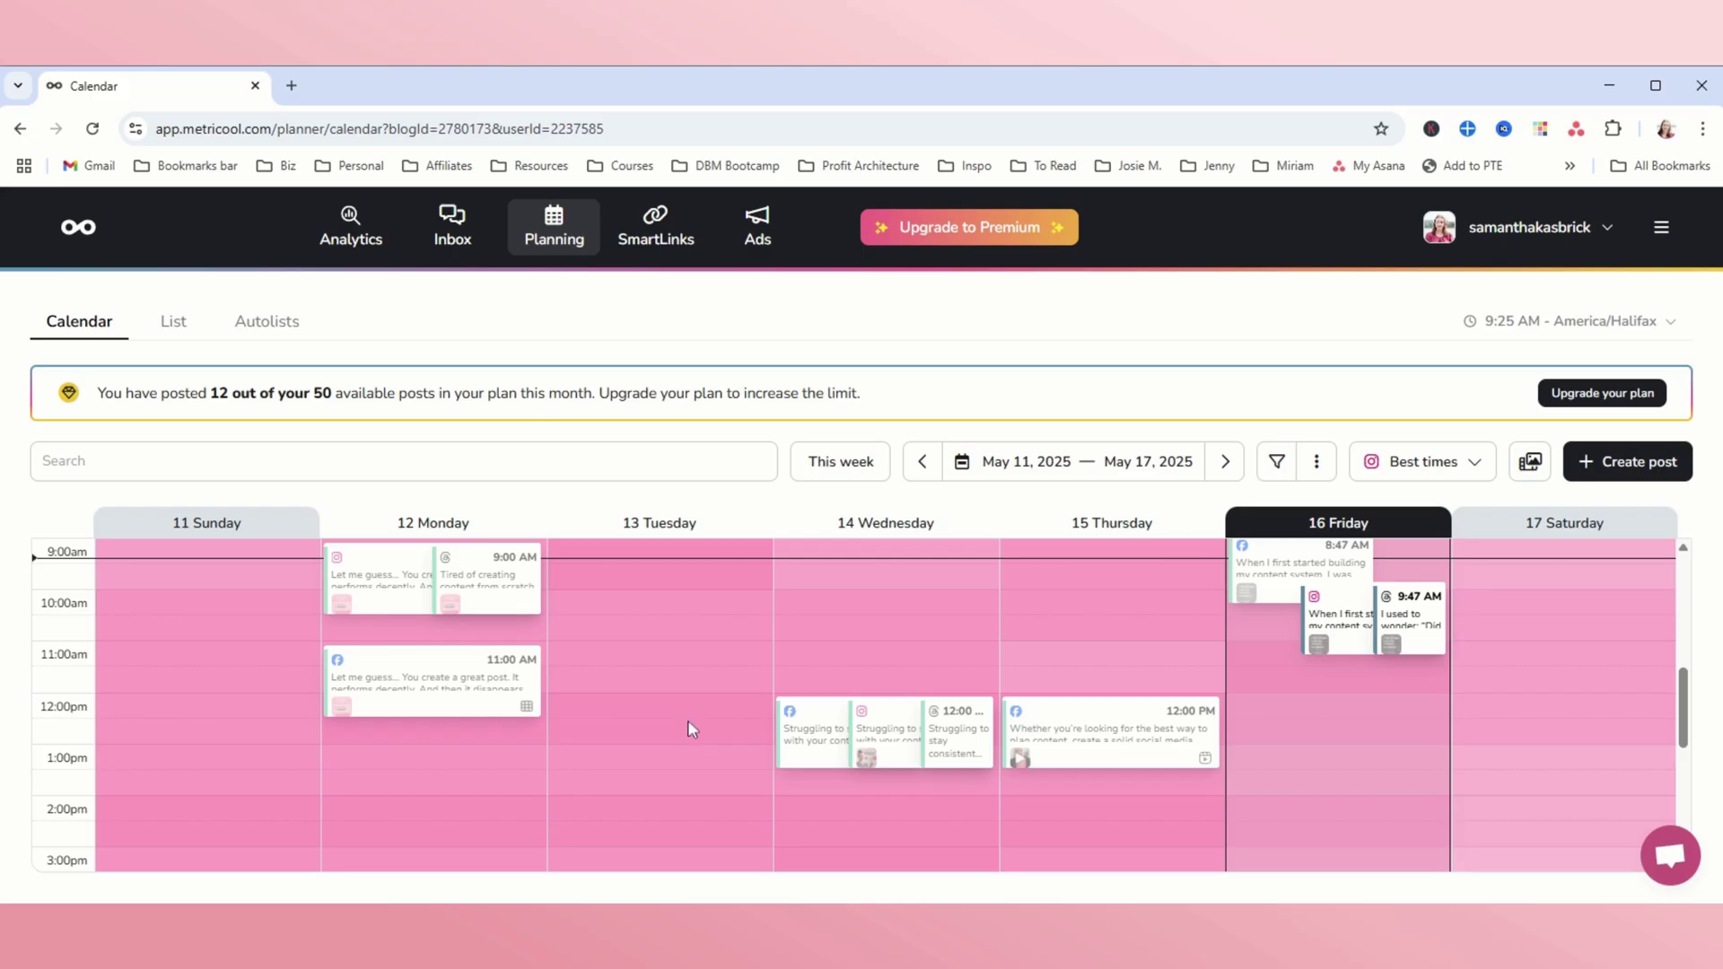
# View the calendar's best posting times for Facebook and switch them back to Instagram.
pyautogui.click(1426, 475)
pyautogui.click(1422, 552)
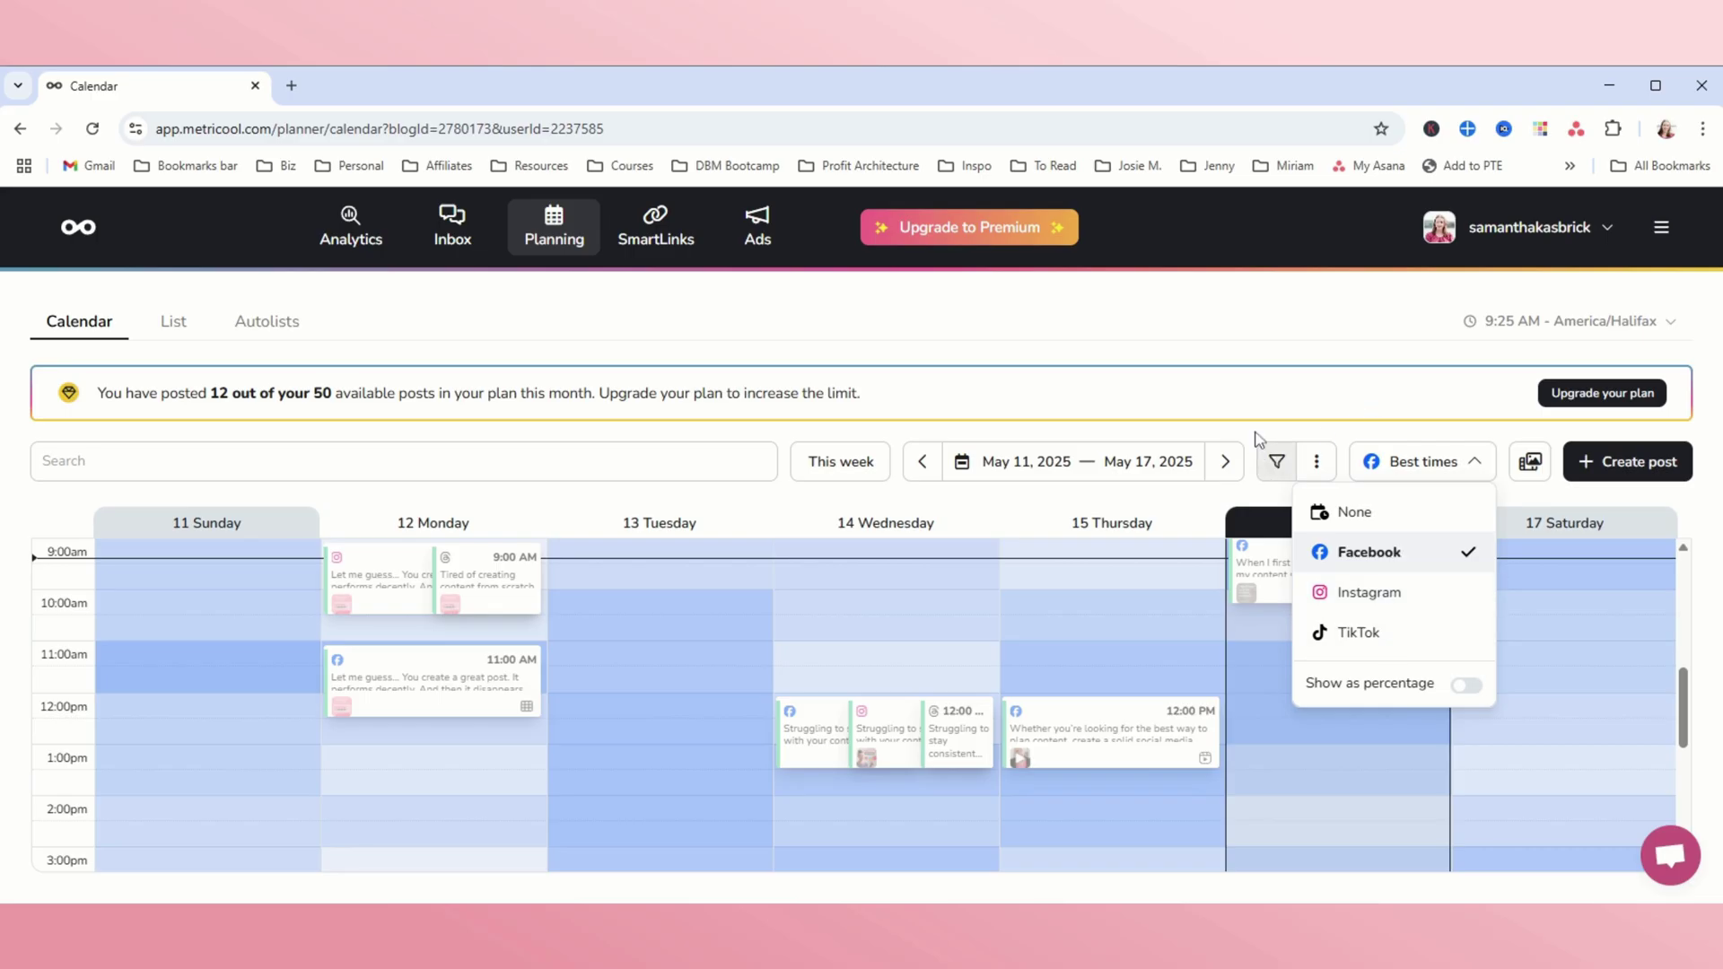
pyautogui.click(1351, 597)
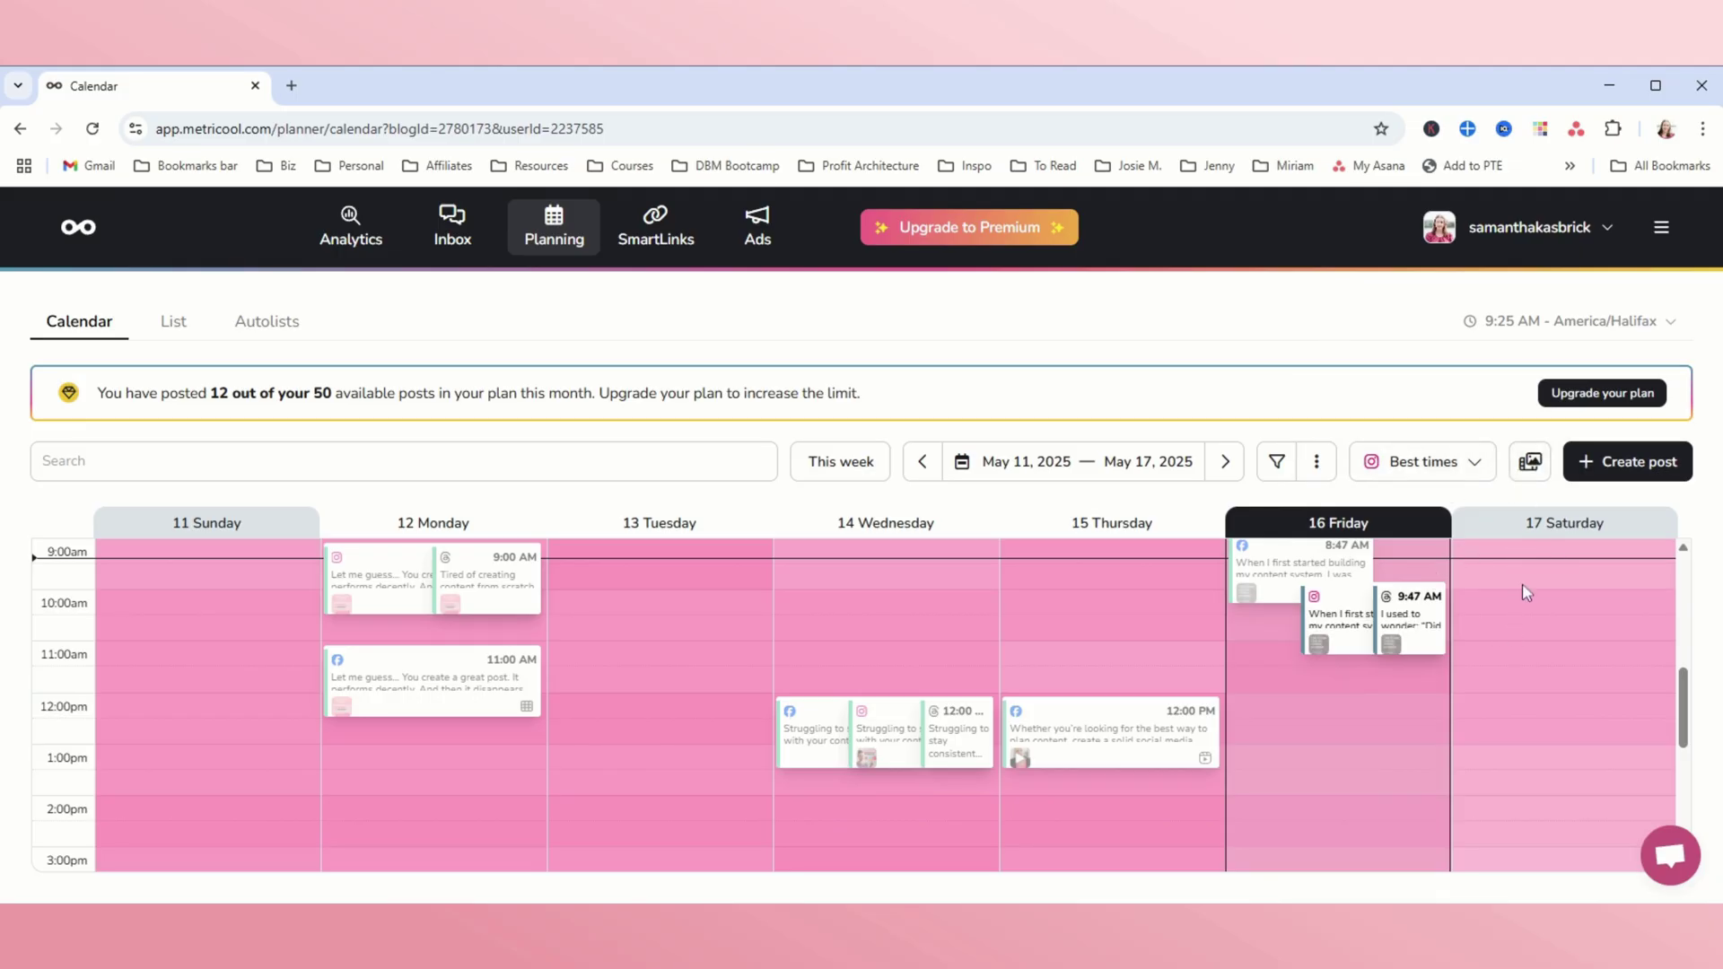
# Create a new post with the copied content-system caption and set its Facebook format to Post.
pyautogui.click(1603, 481)
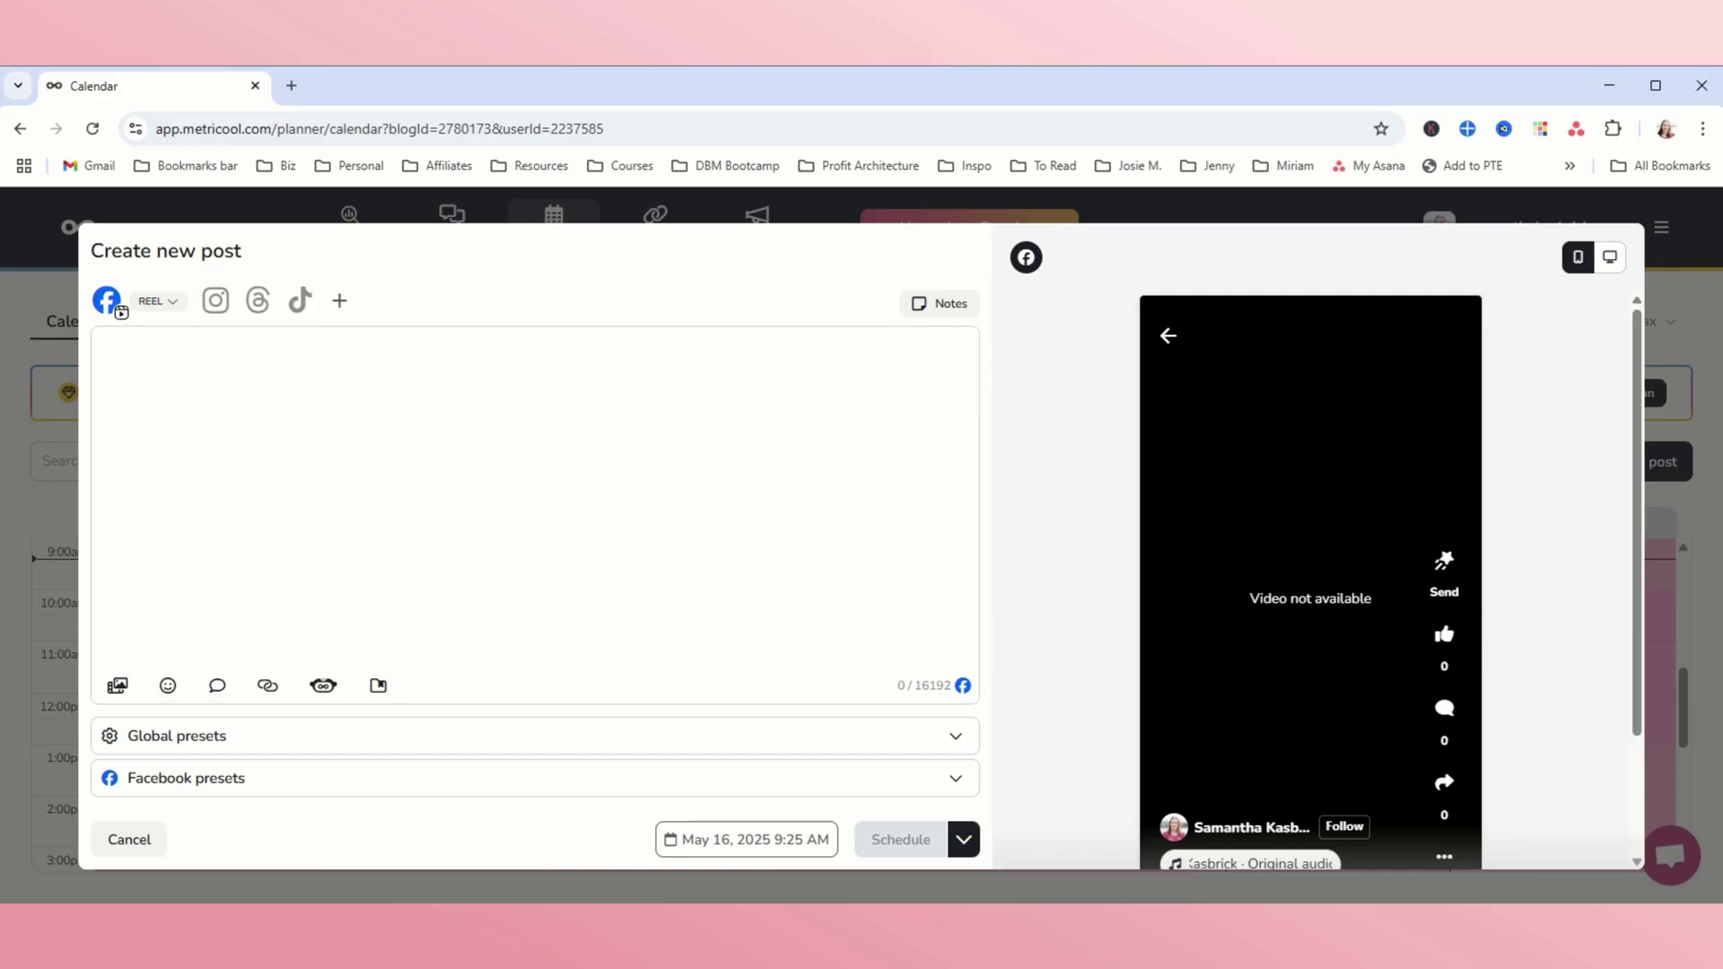
pyautogui.hotkey('ctrl', 'v')
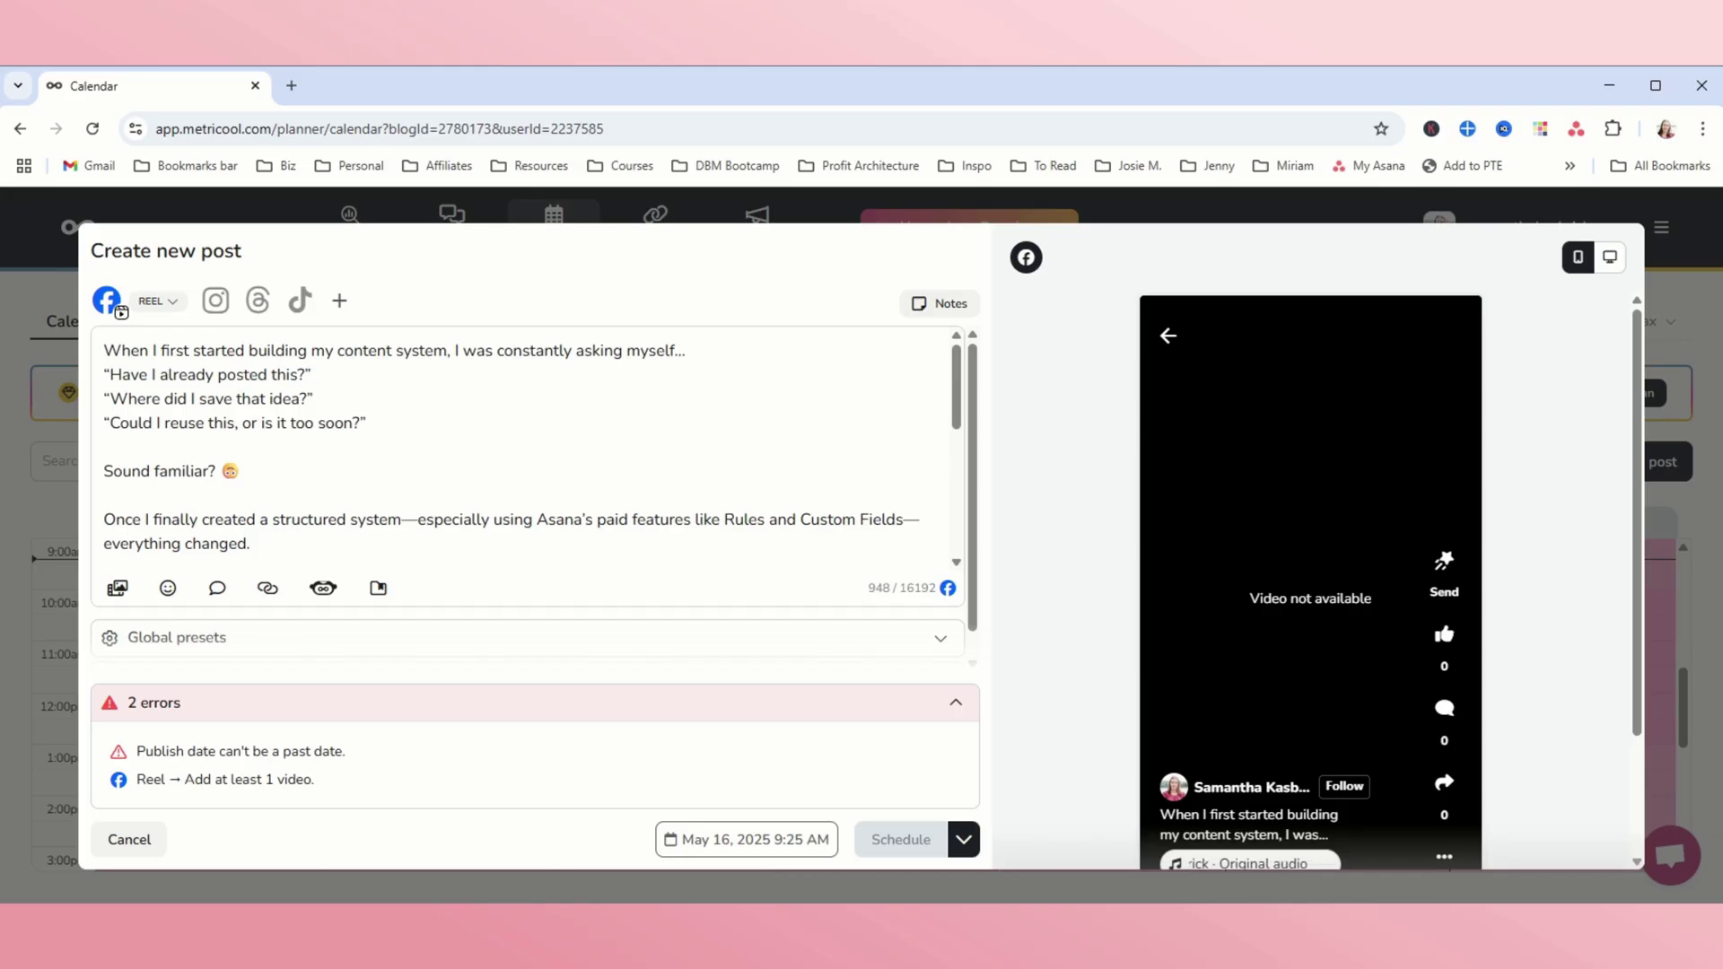
pyautogui.click(160, 301)
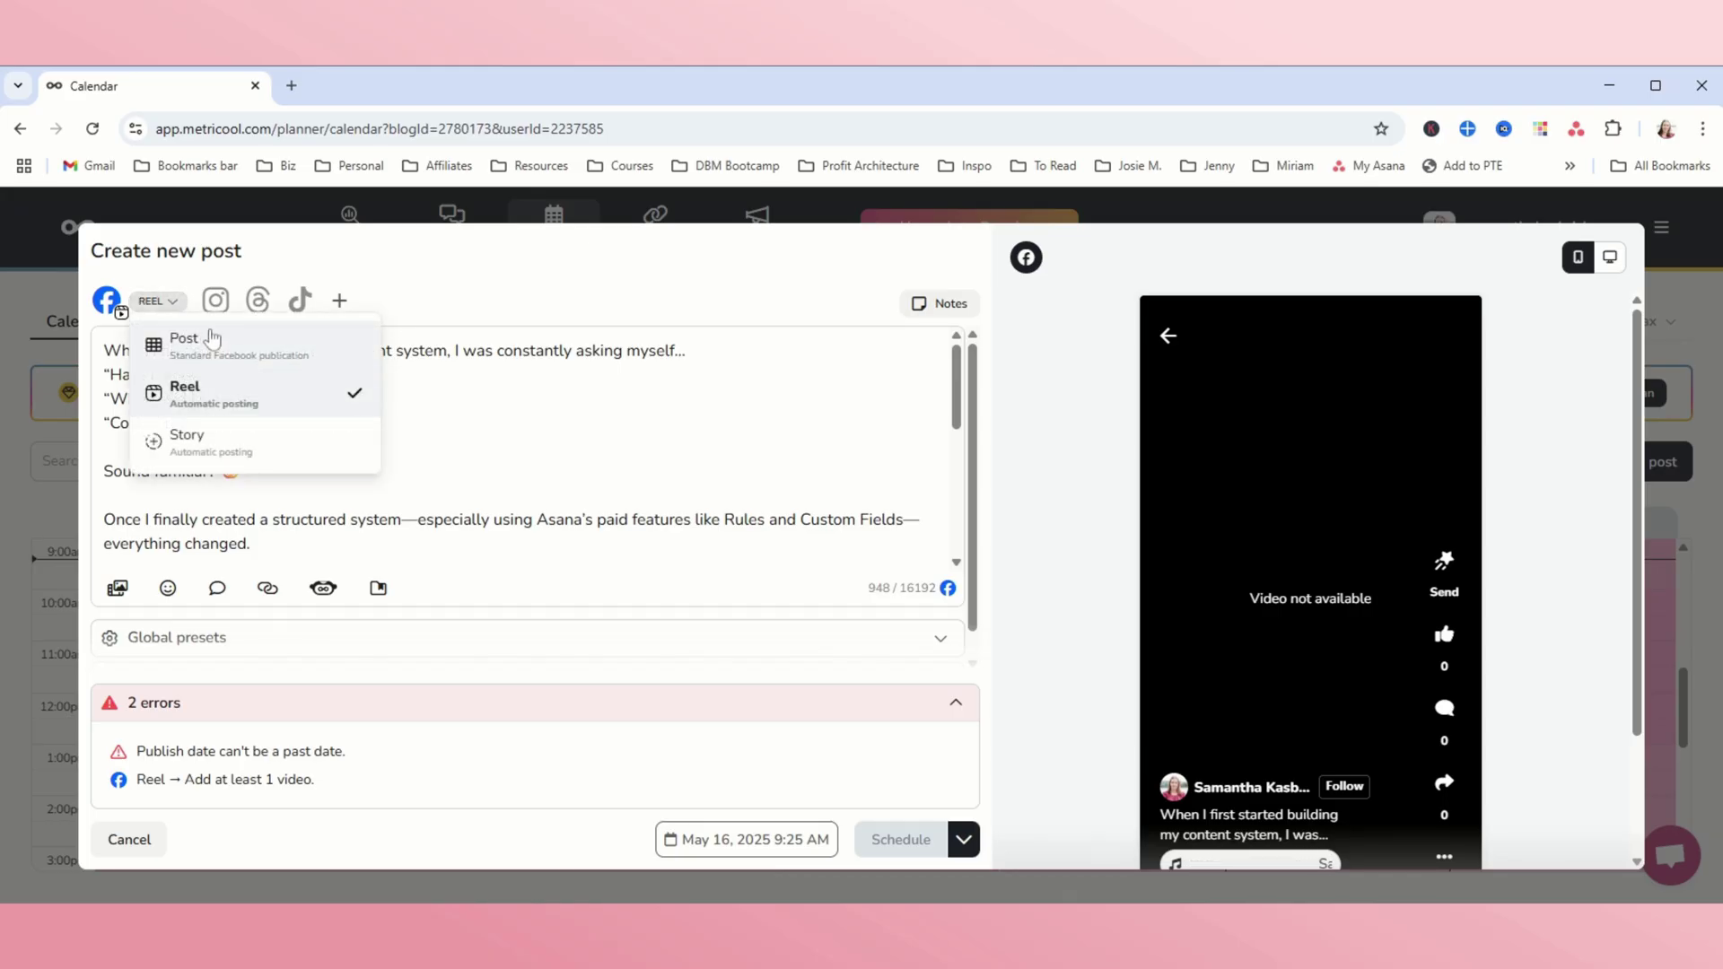
pyautogui.click(188, 343)
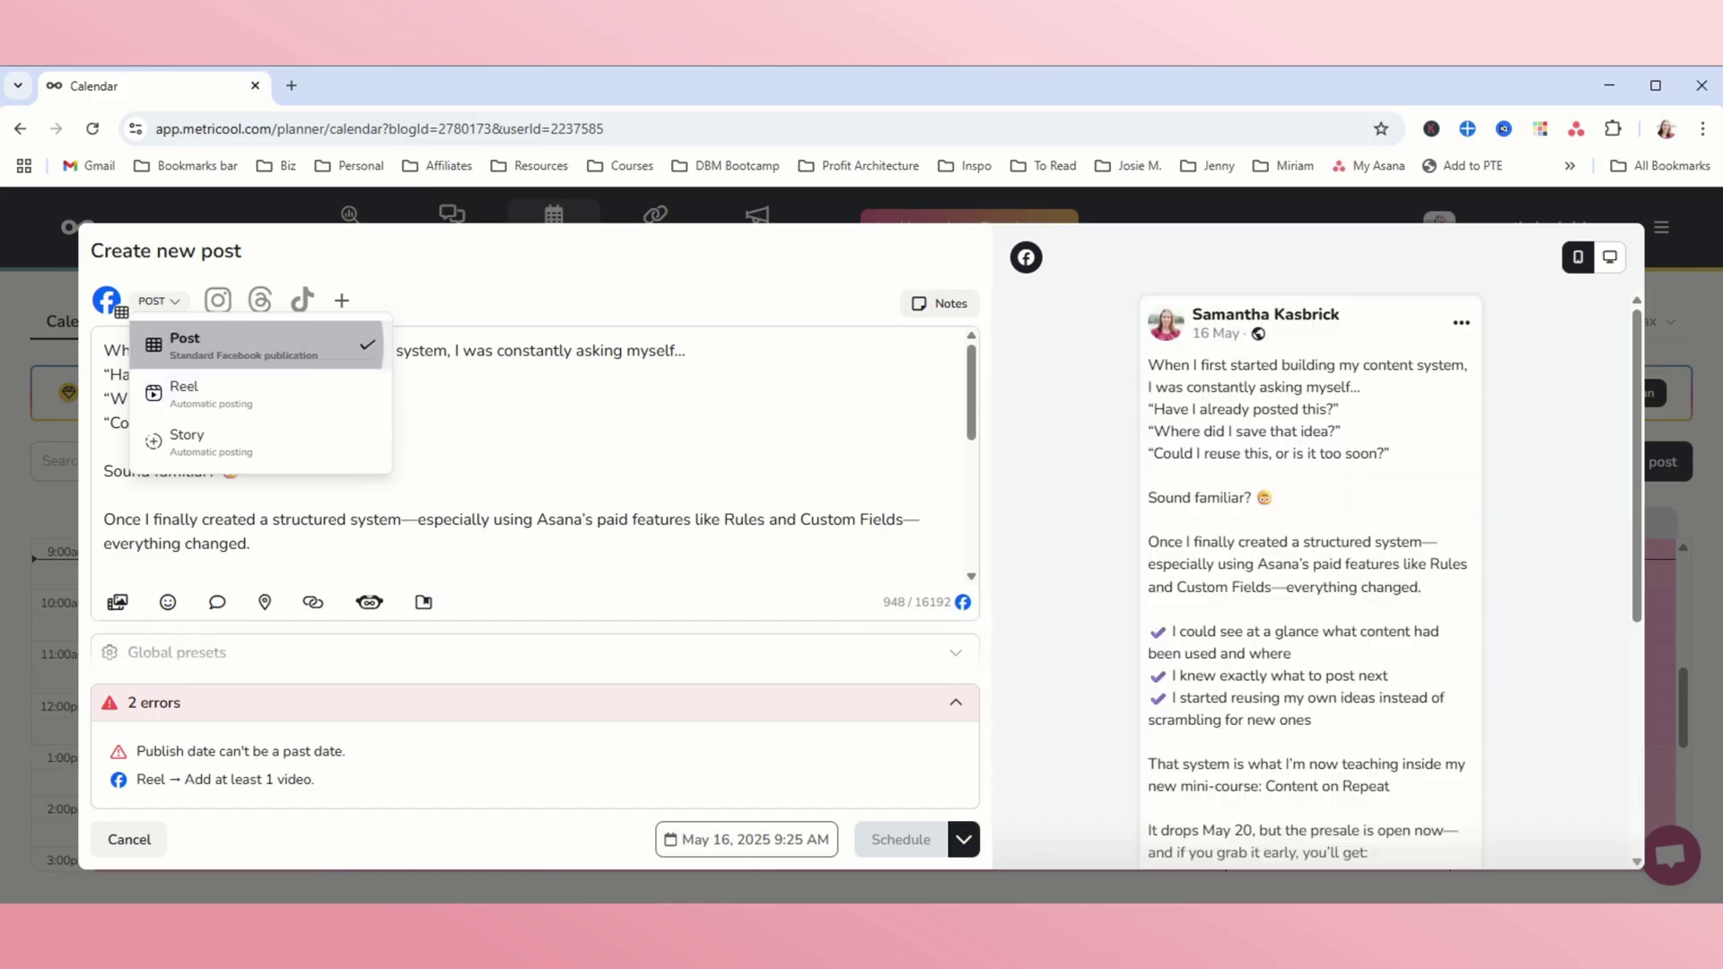
# Add Instagram and Threads to the new post and split it into separately editable versions for each network.
pyautogui.click(217, 299)
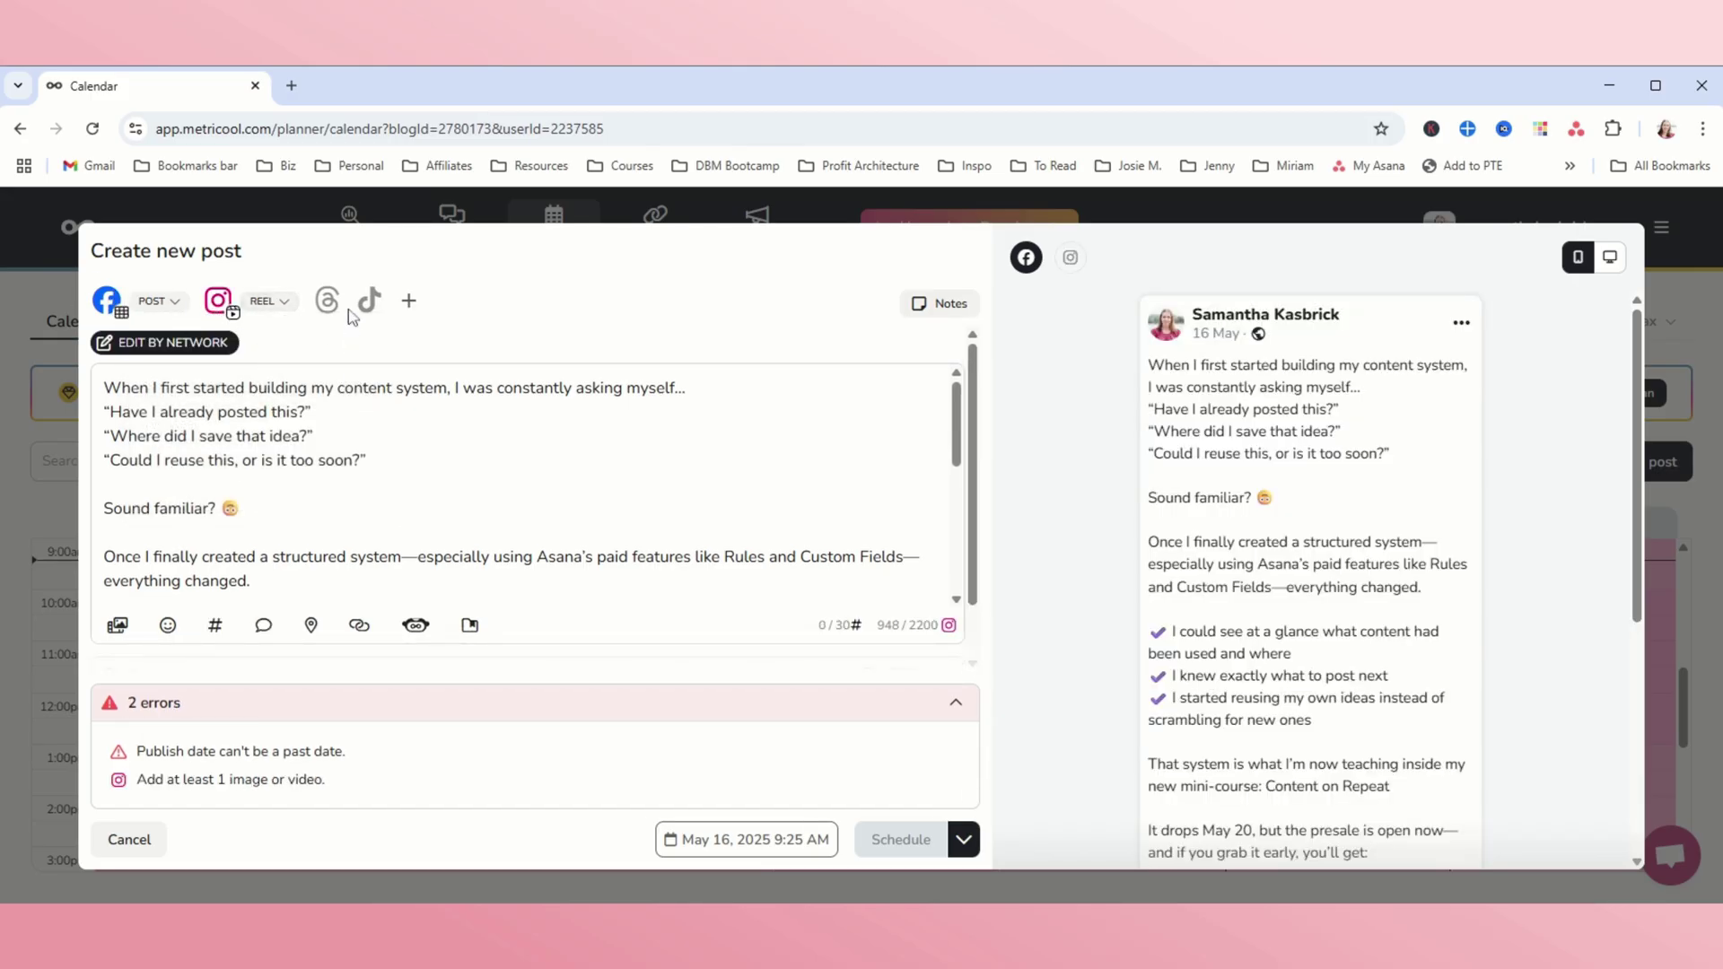
pyautogui.click(327, 299)
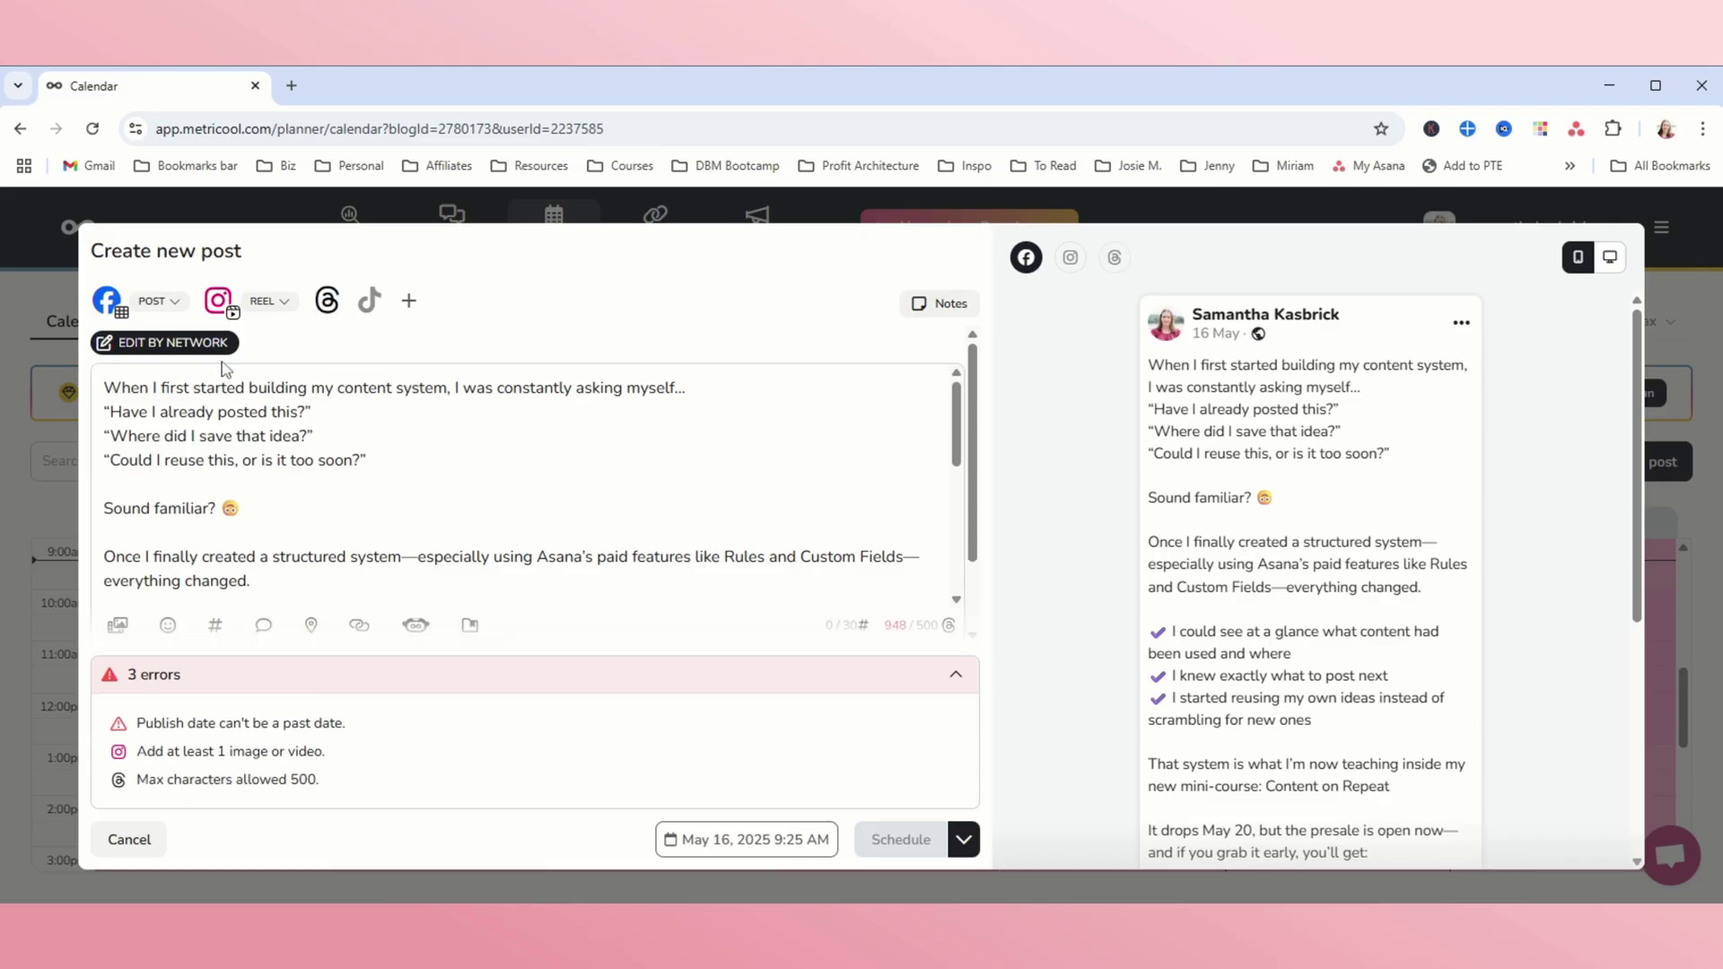
pyautogui.click(170, 342)
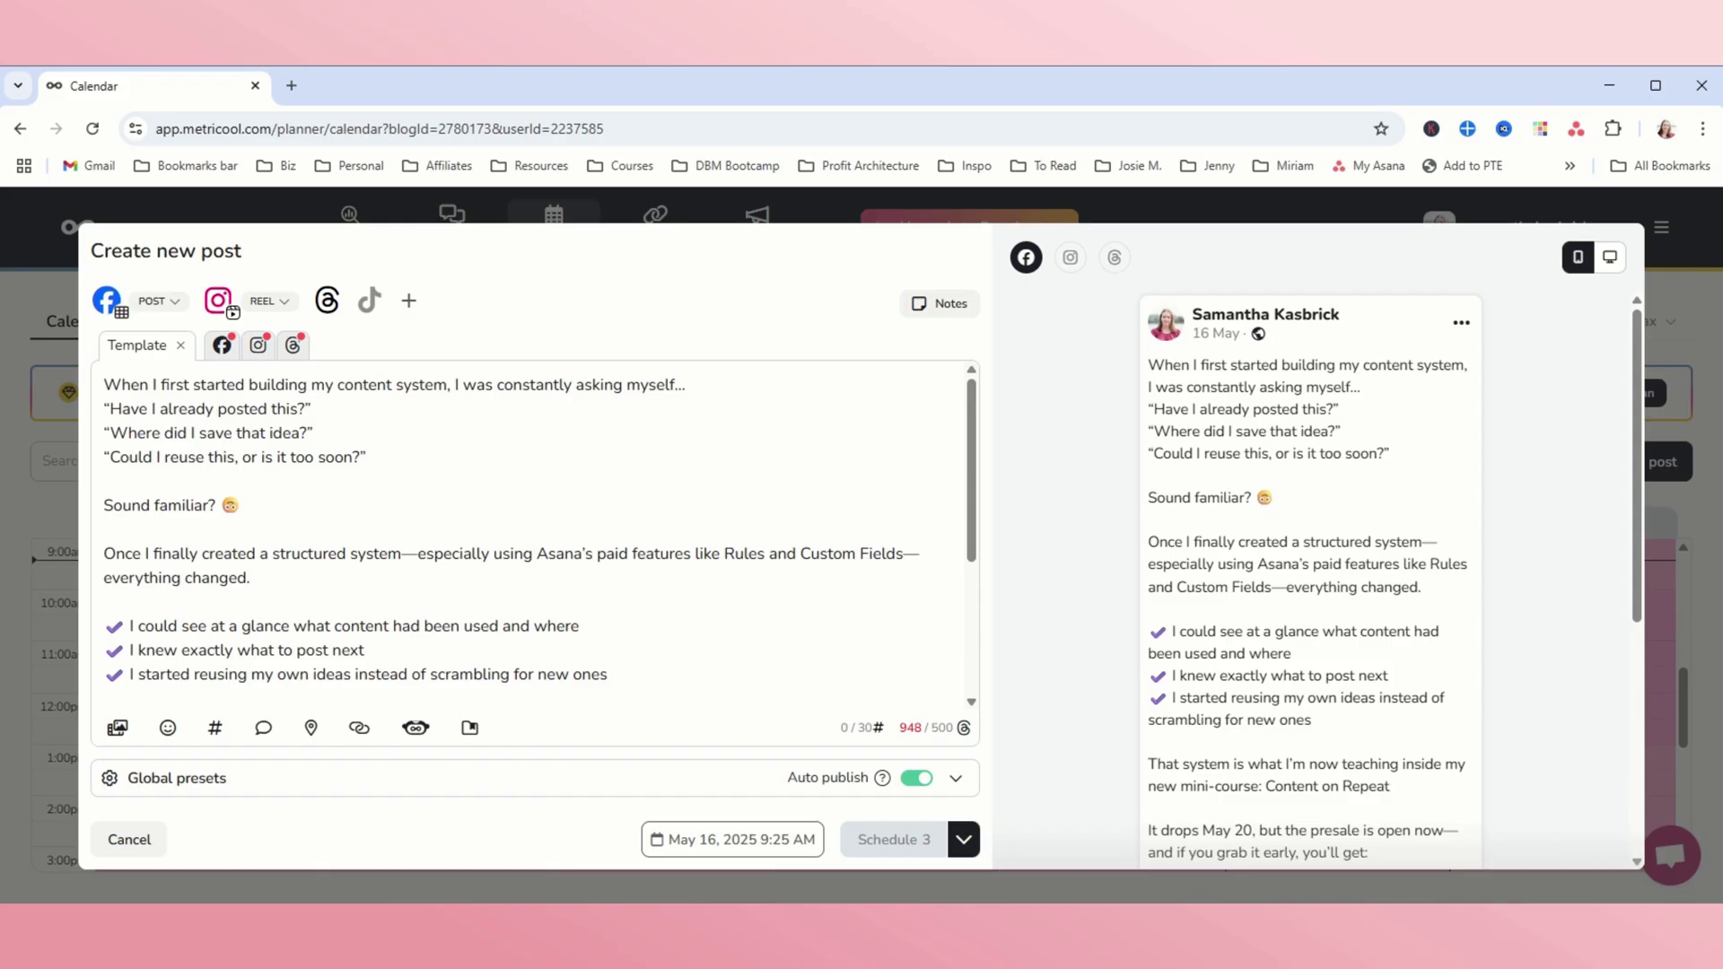
pyautogui.click(259, 345)
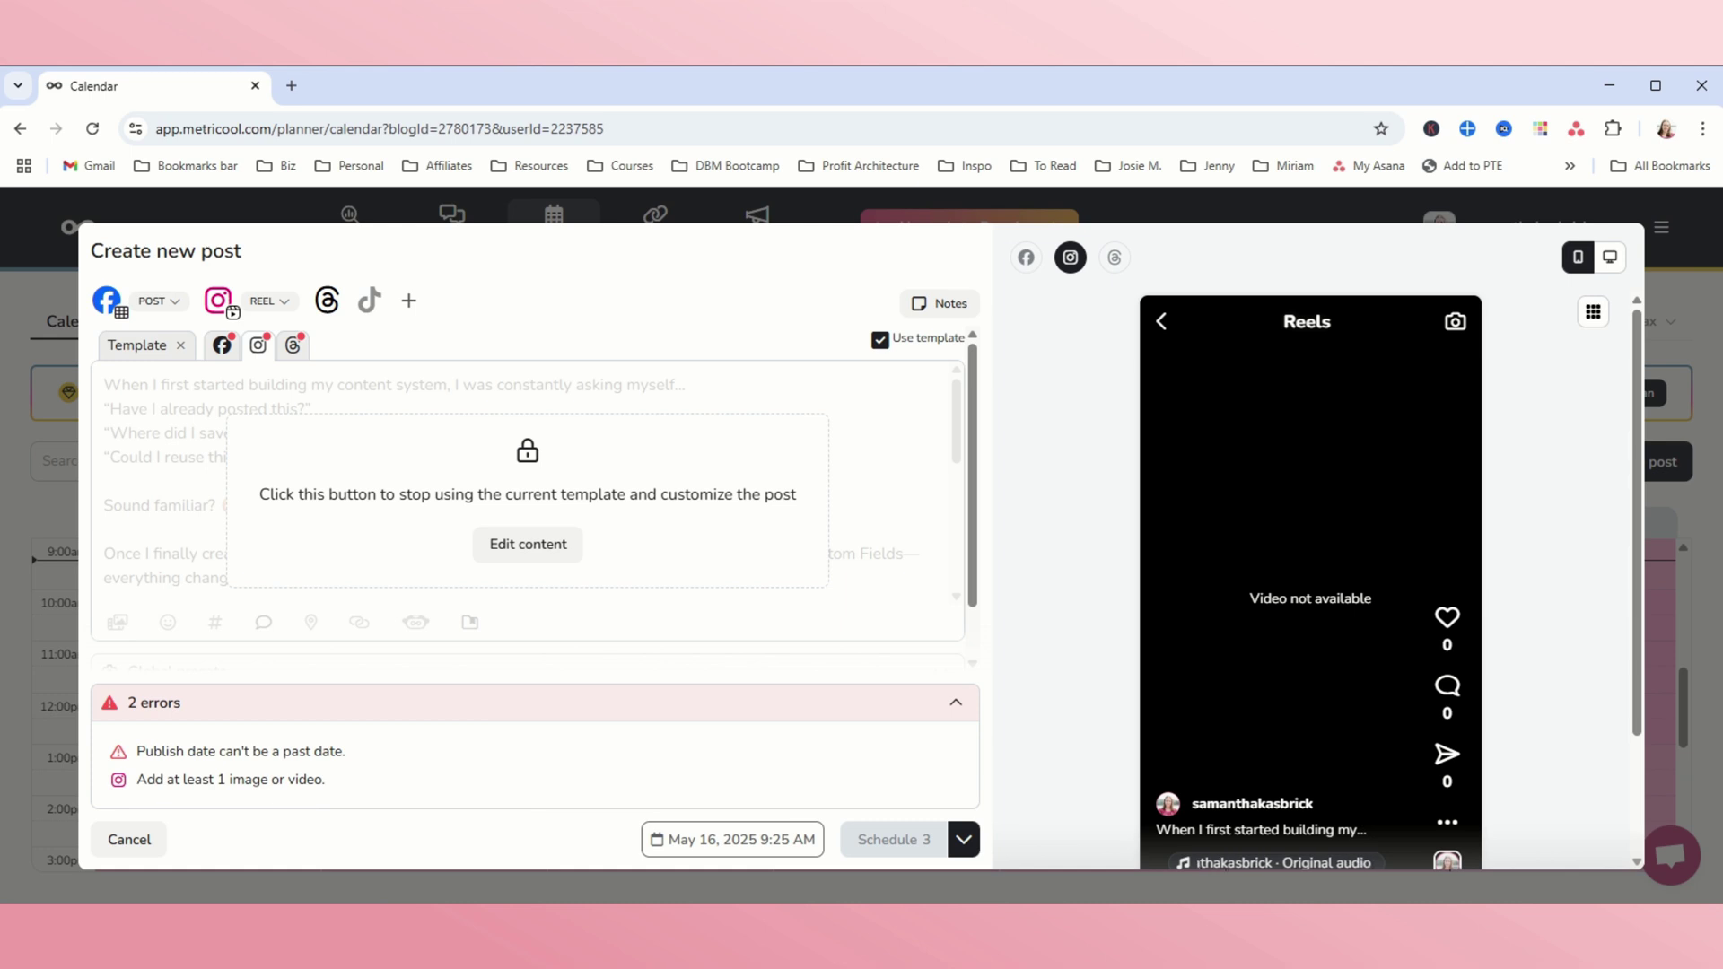
pyautogui.click(221, 346)
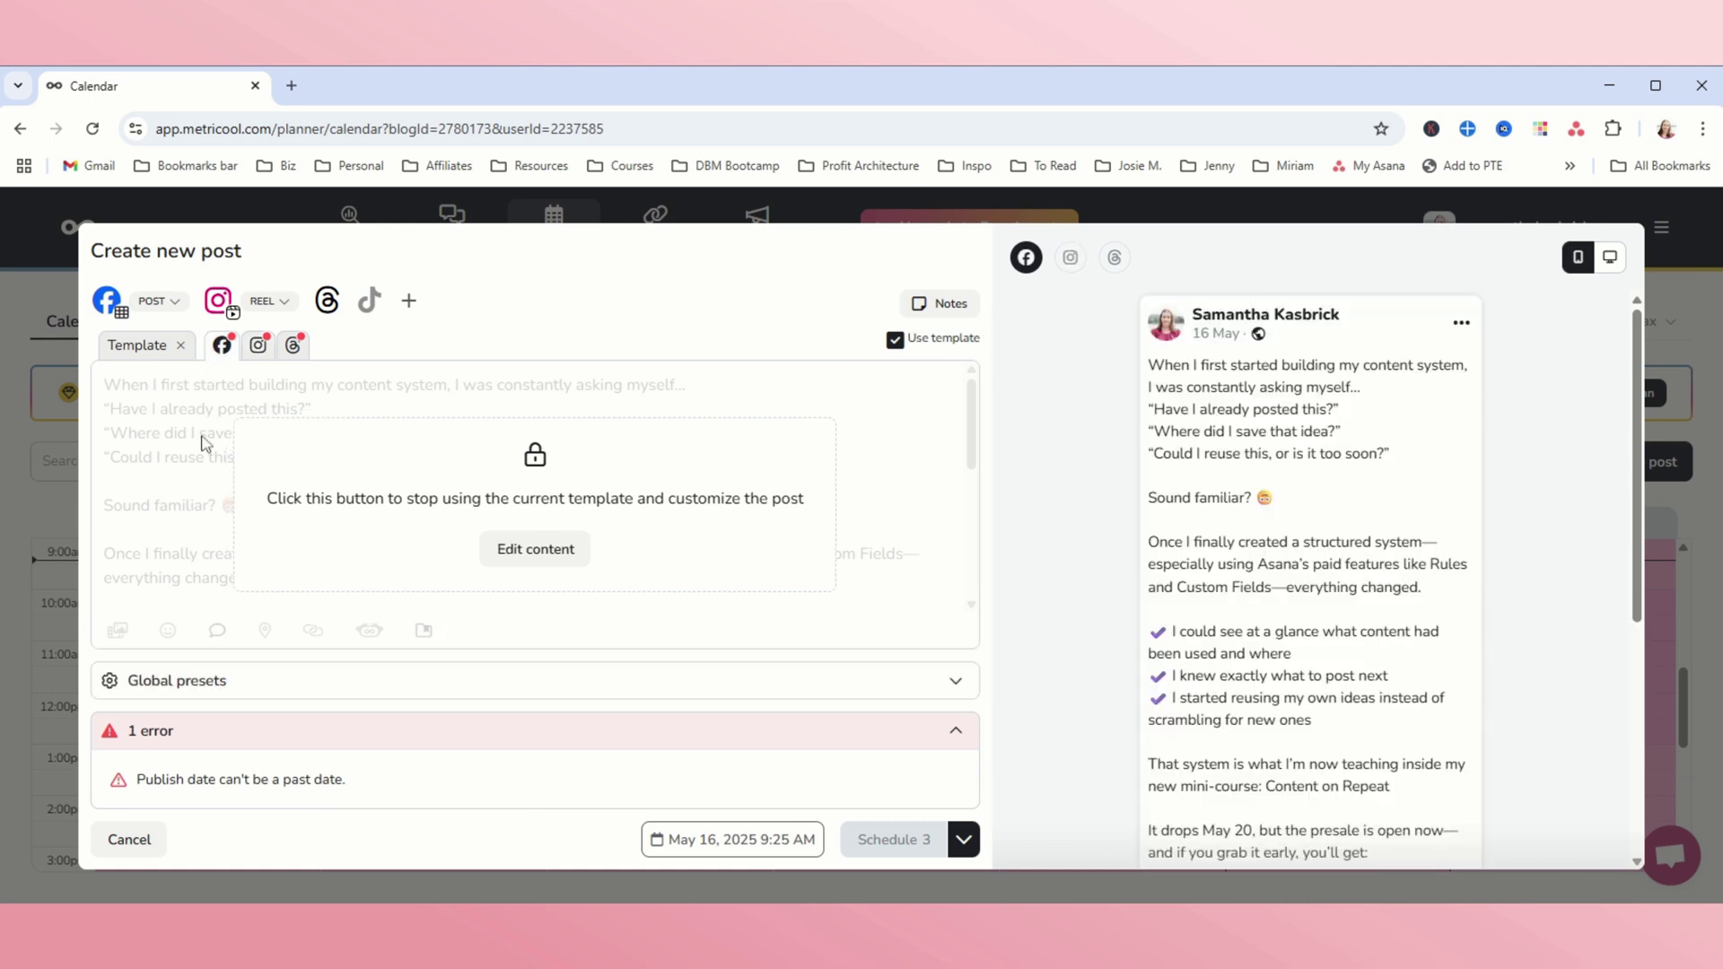
# Add the 'This is how I put my content on repeat' image to the post's shared template.
pyautogui.click(157, 352)
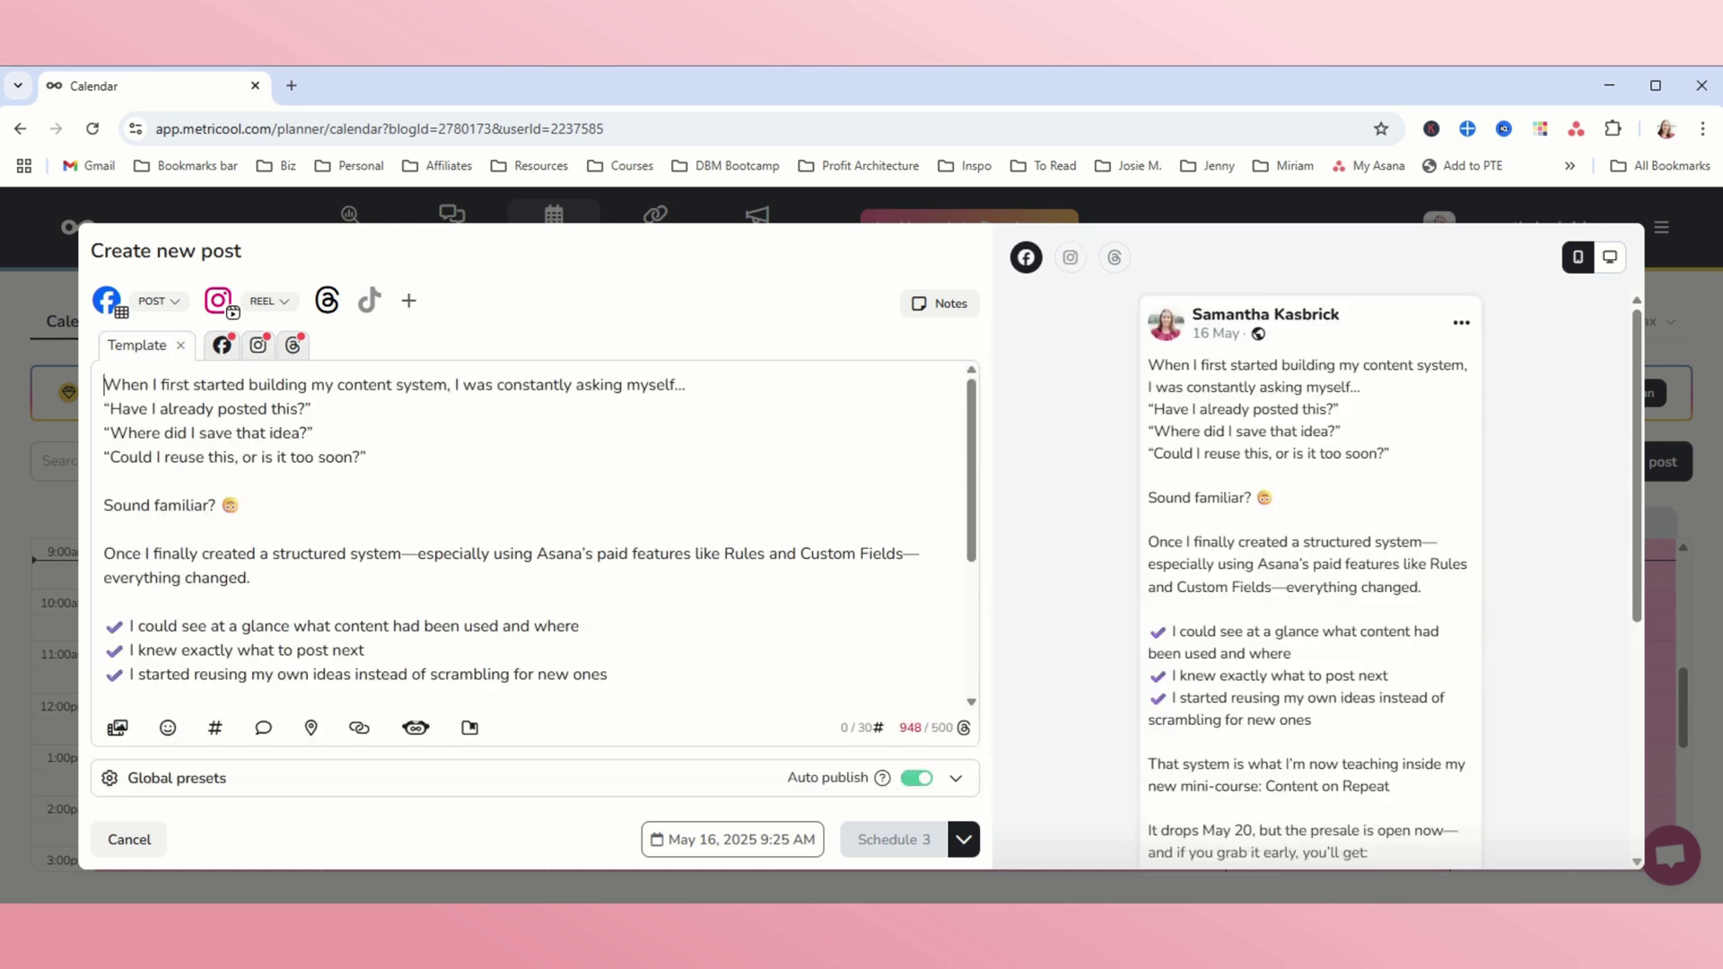
pyautogui.click(116, 727)
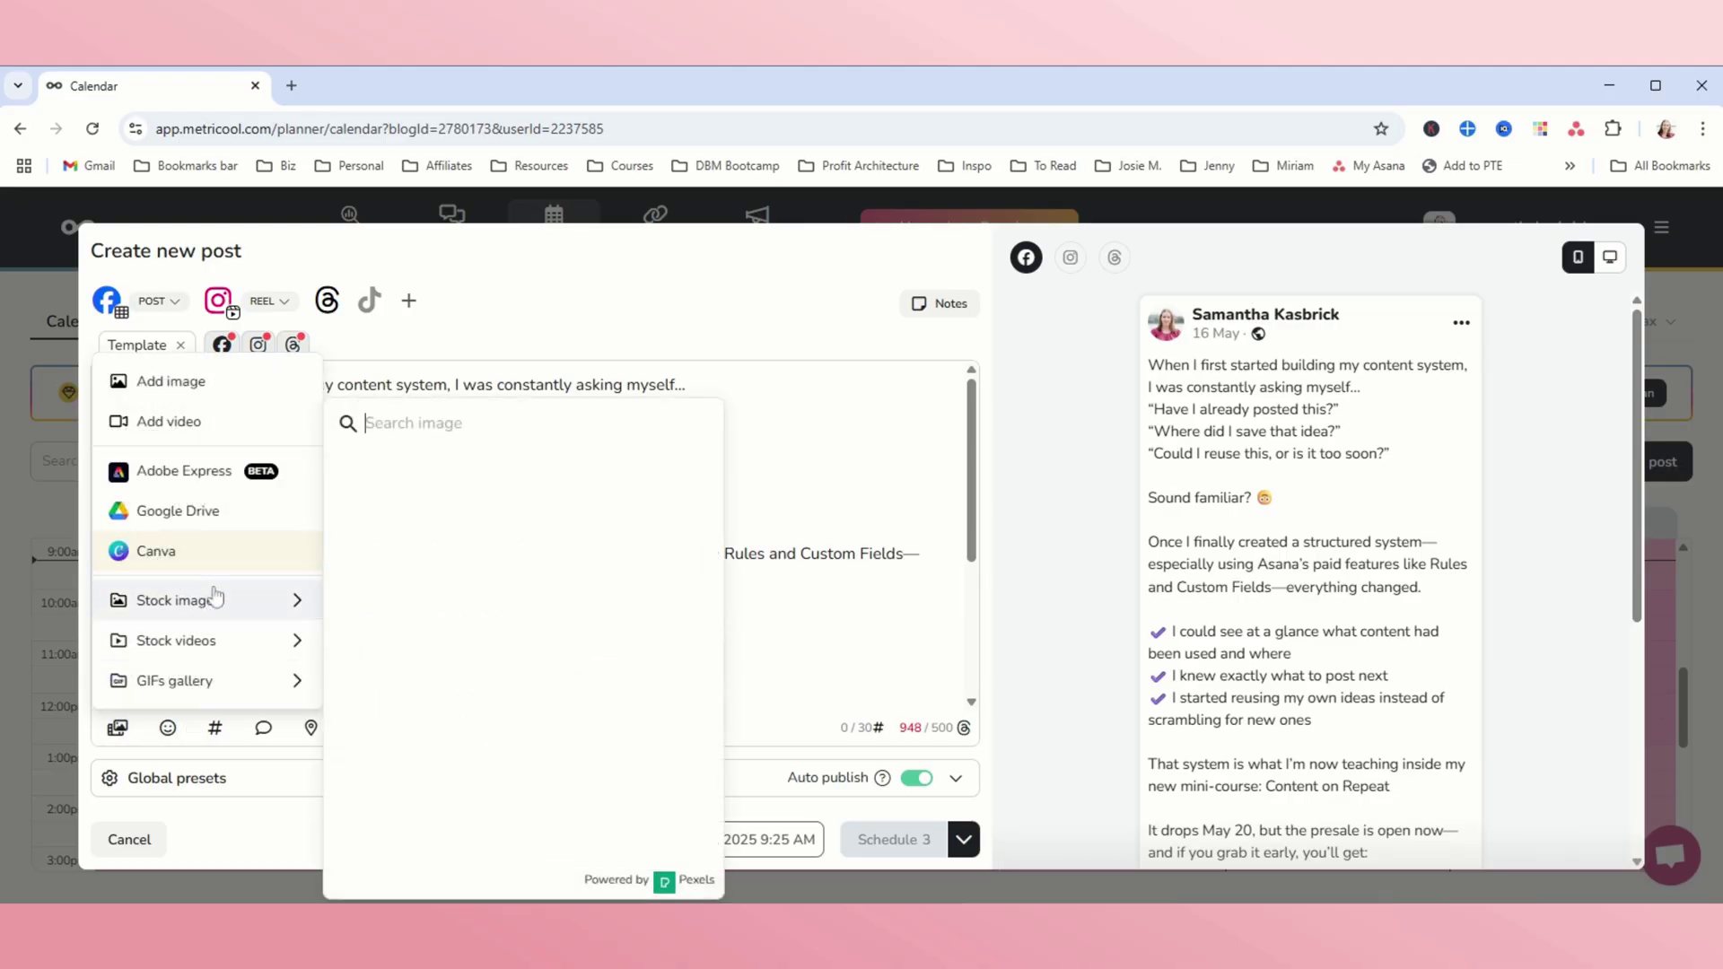
pyautogui.click(170, 382)
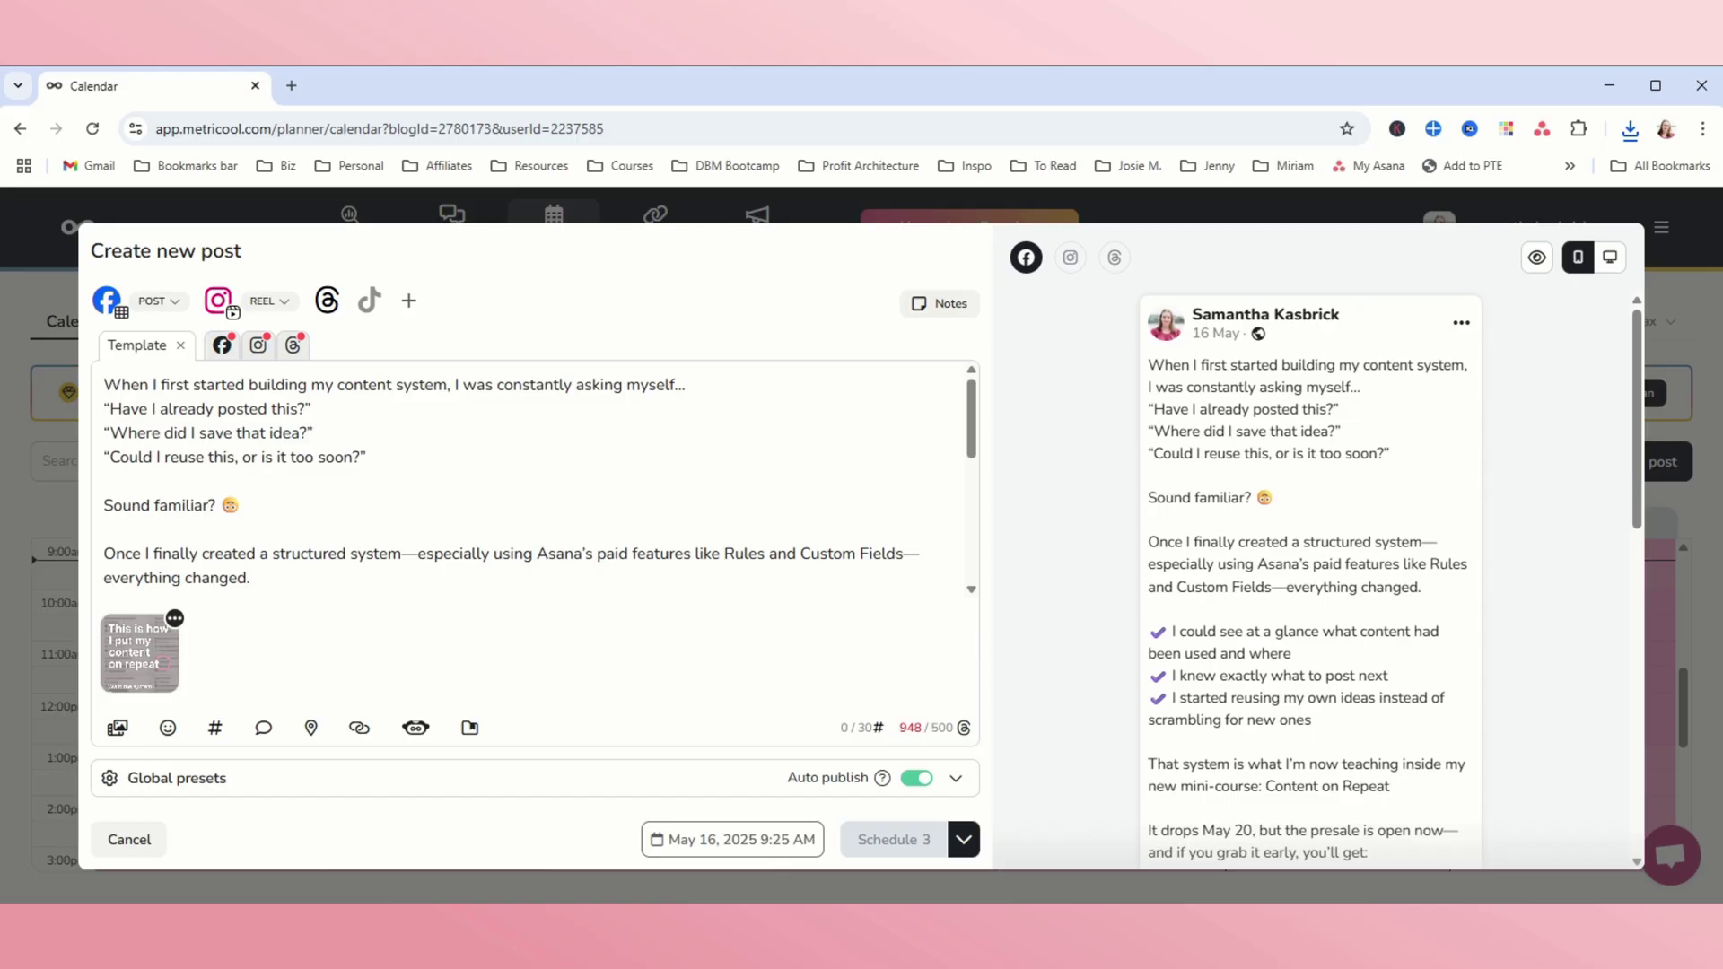
# Review the end of the template caption, focusing on the closing 'DM me “COR” for the link' call to action.
pyautogui.scroll(-5, 529, 476)
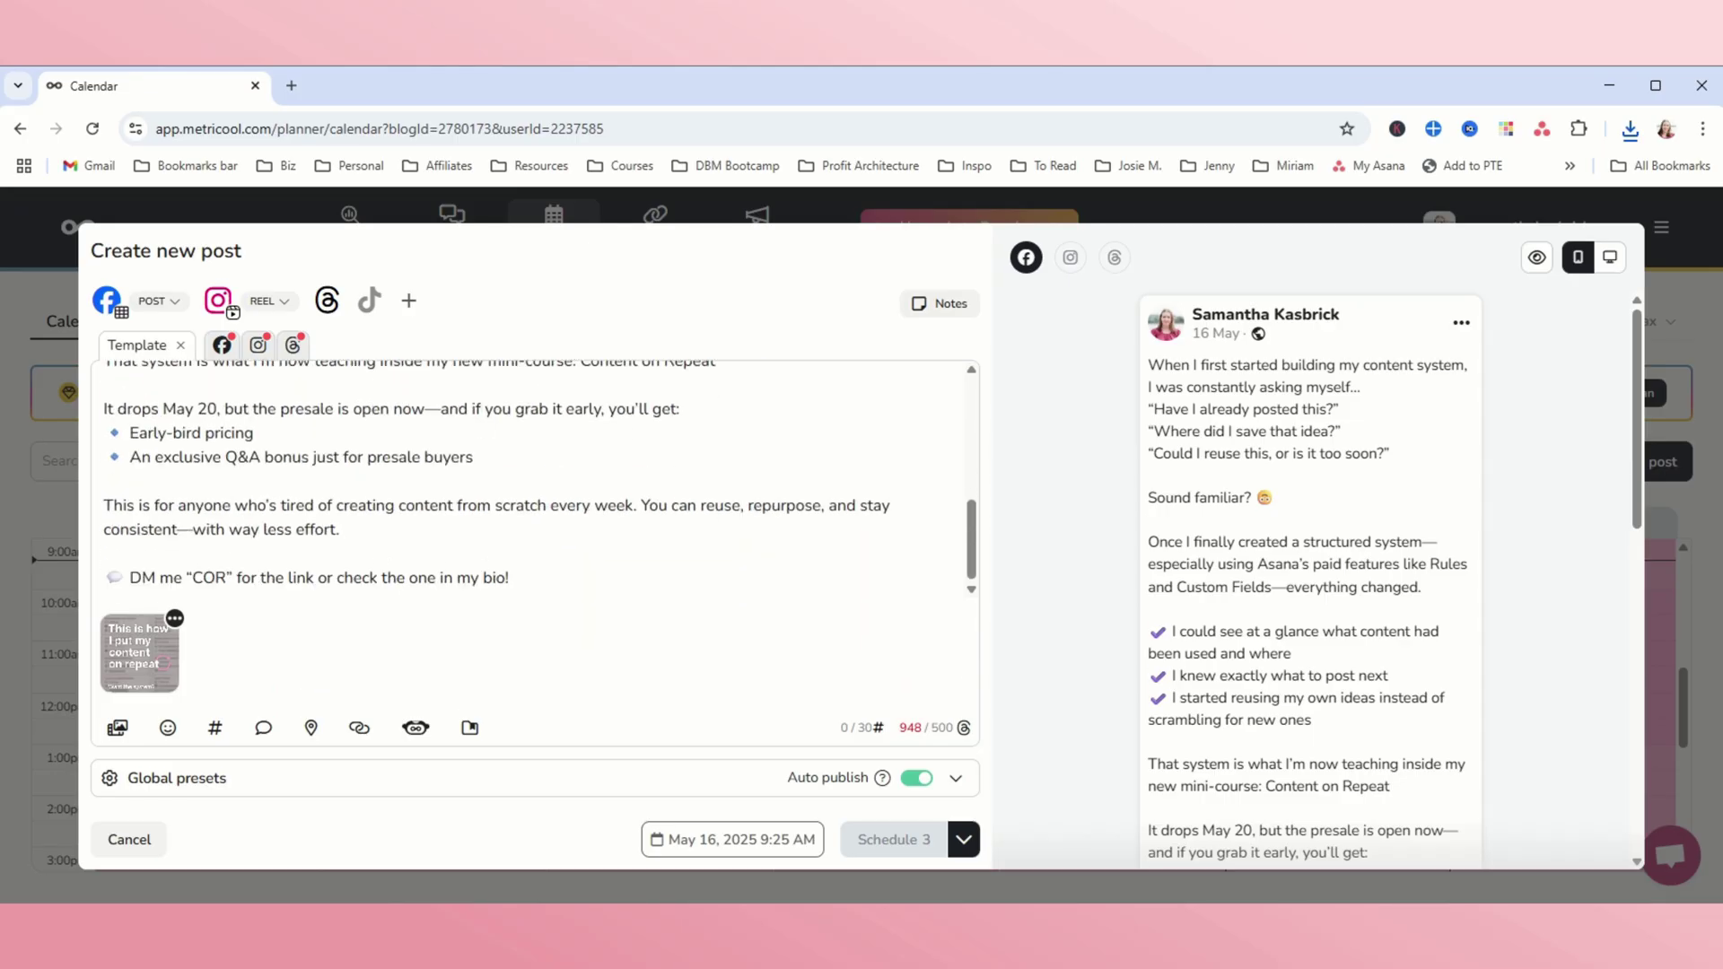
pyautogui.moveTo(129, 578); pyautogui.dragTo(506, 578)
pyautogui.click(509, 578)
pyautogui.doubleClick(209, 578)
pyautogui.tripleClick(318, 578)
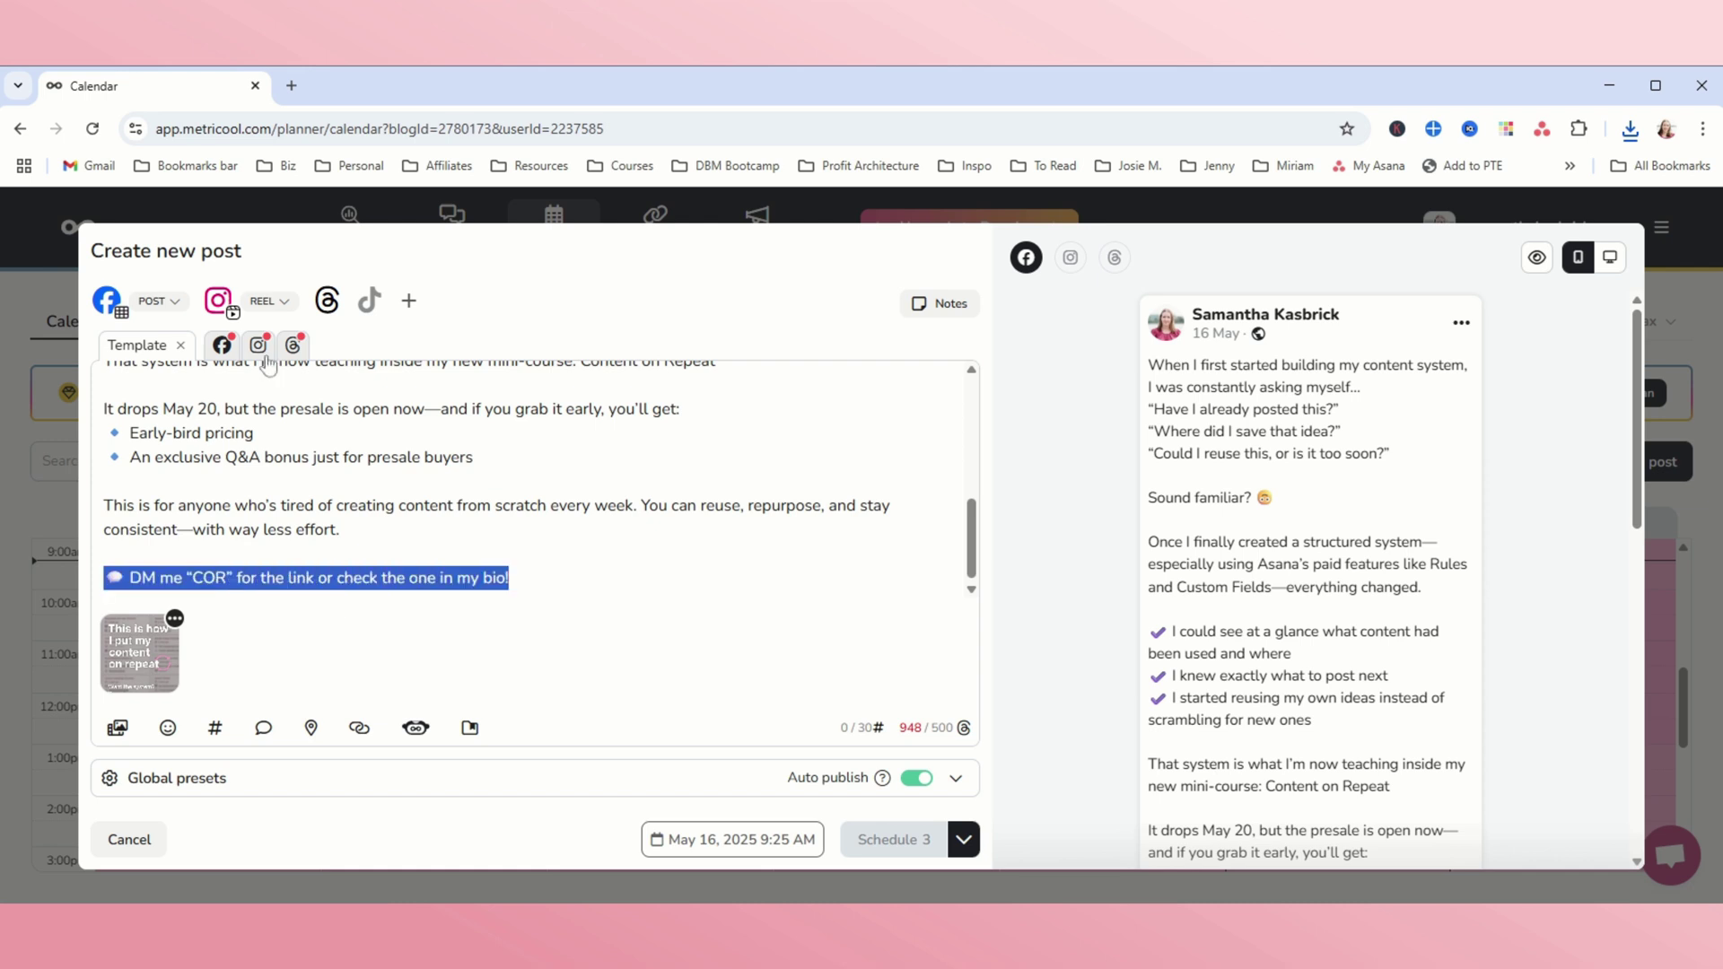
pyautogui.click(314, 578)
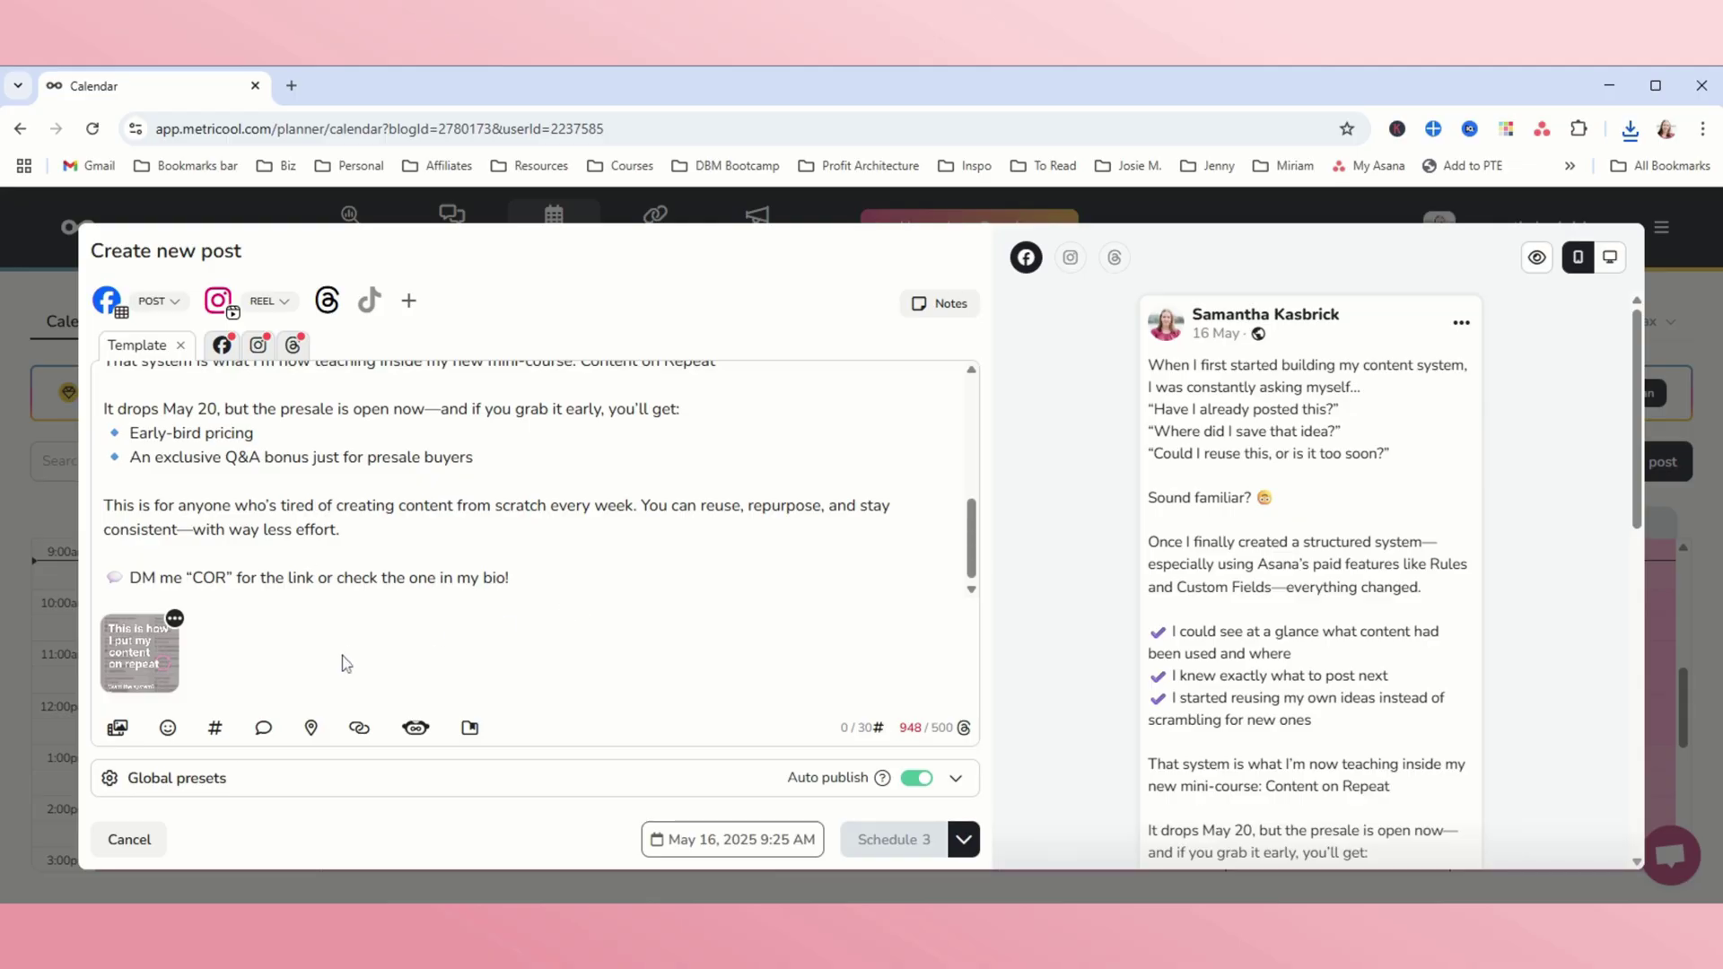
pyautogui.scroll(5, 310, 645)
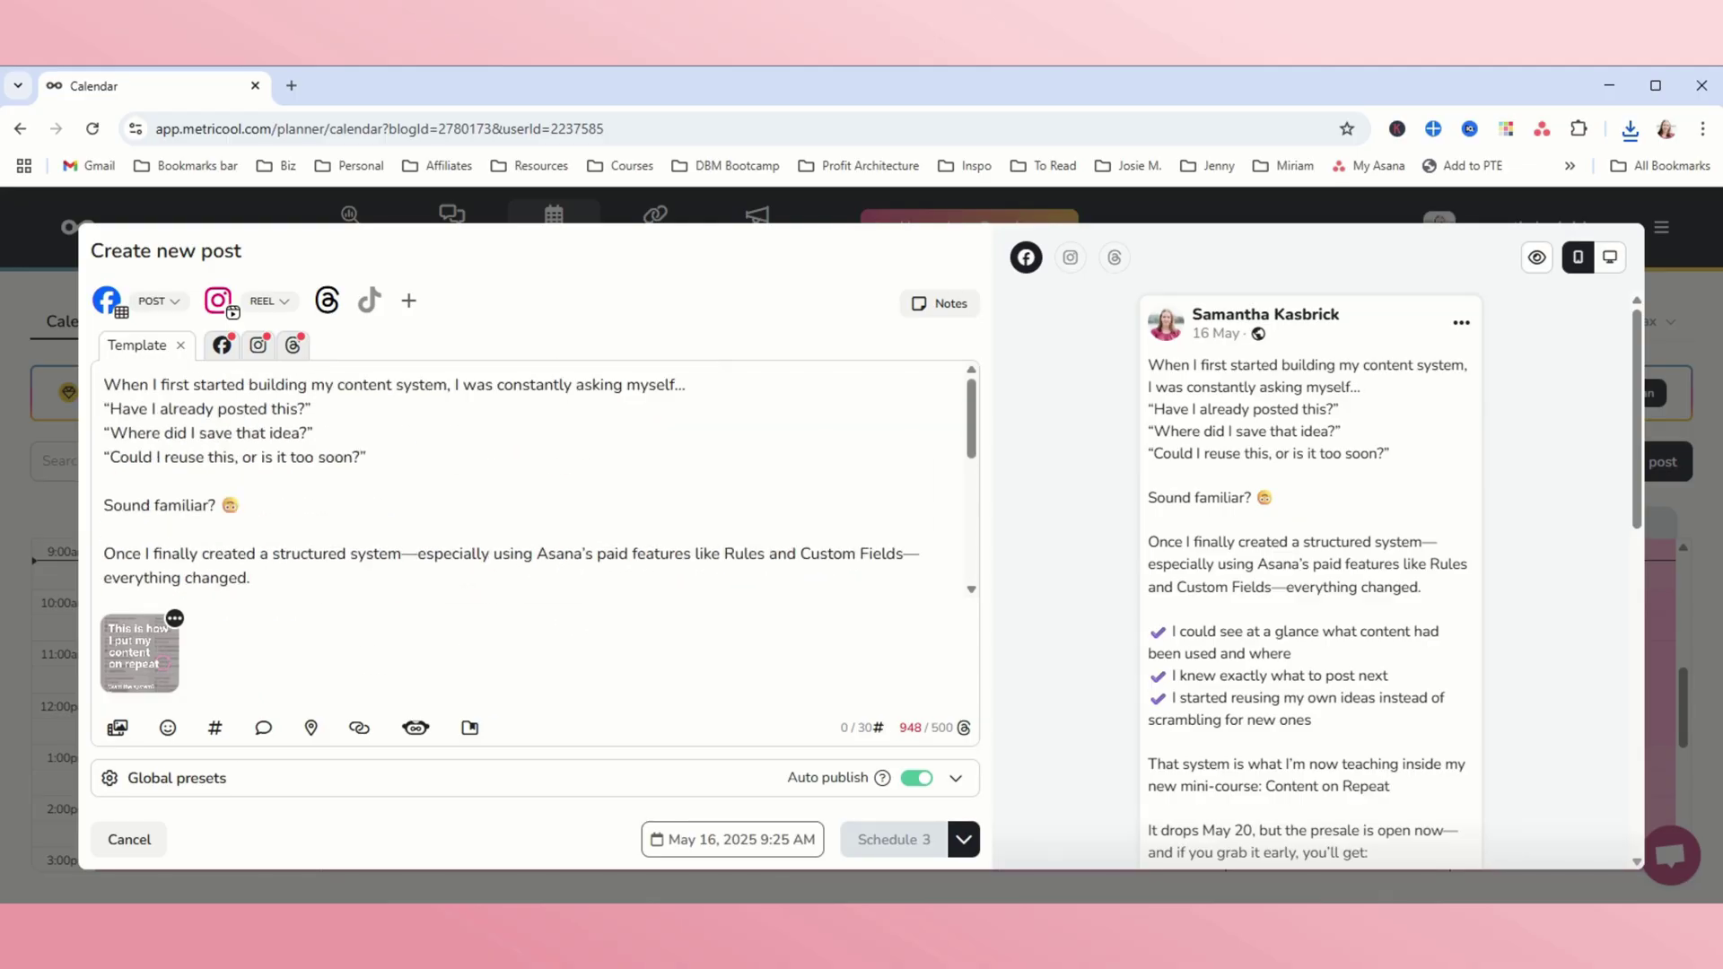
# Detach the Facebook version from the template for custom editing and set the publish date to May 23, 2025.
pyautogui.click(221, 350)
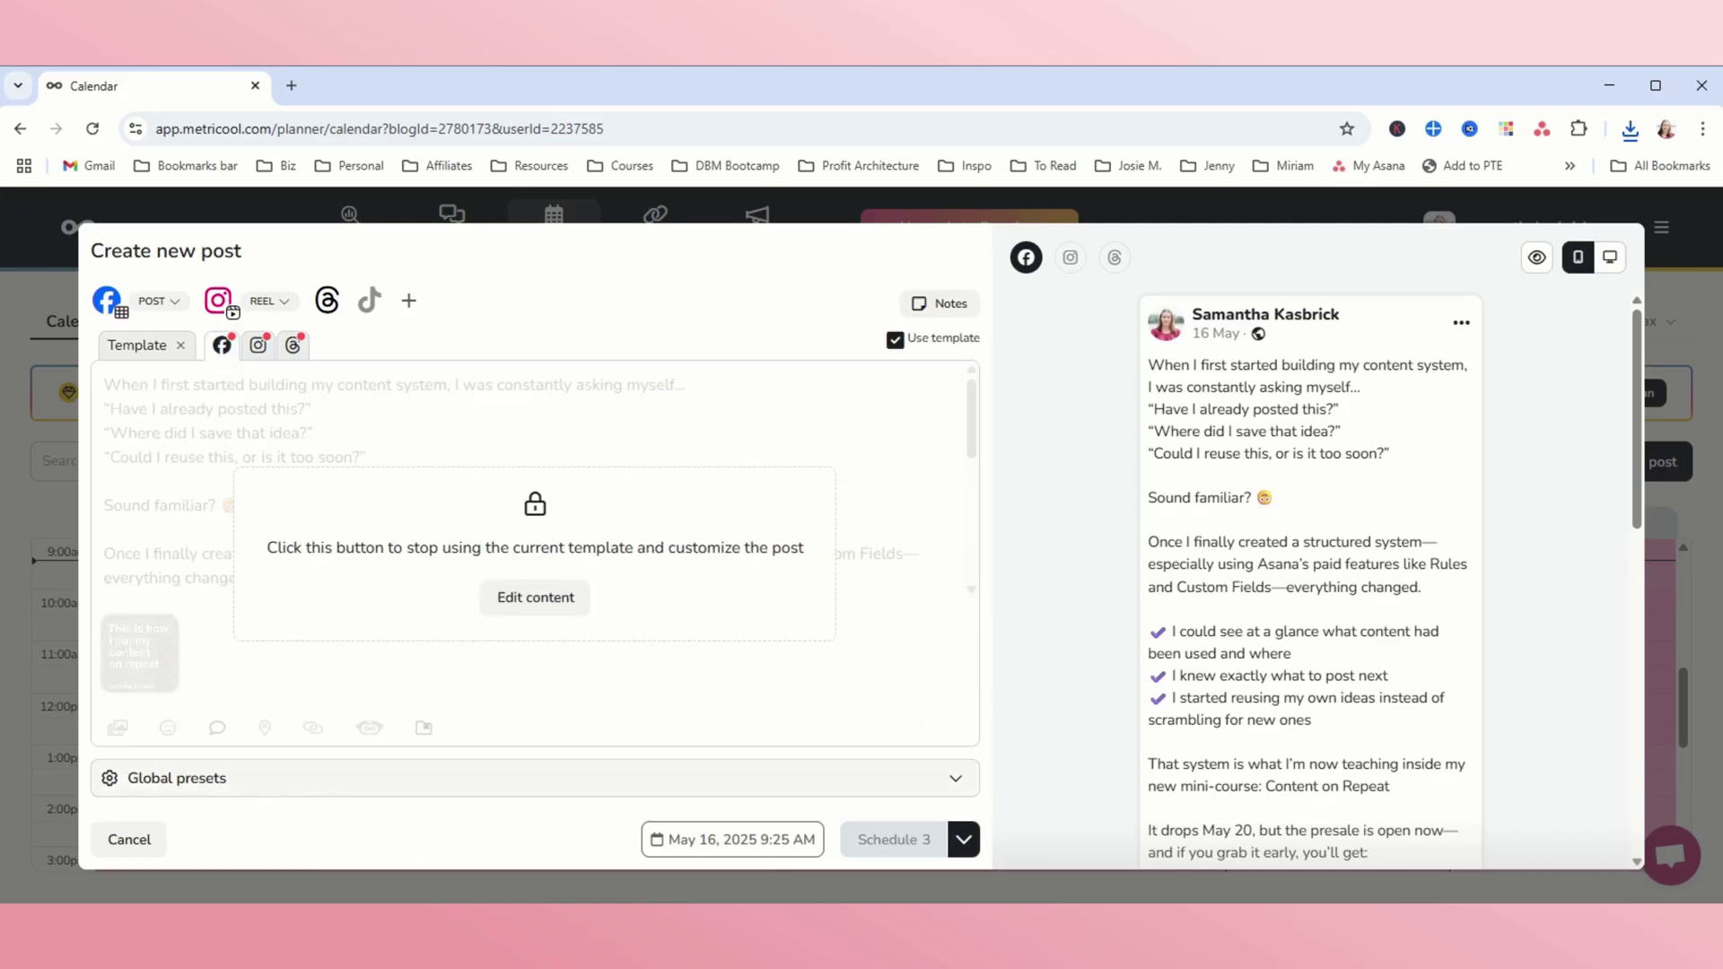
pyautogui.click(537, 549)
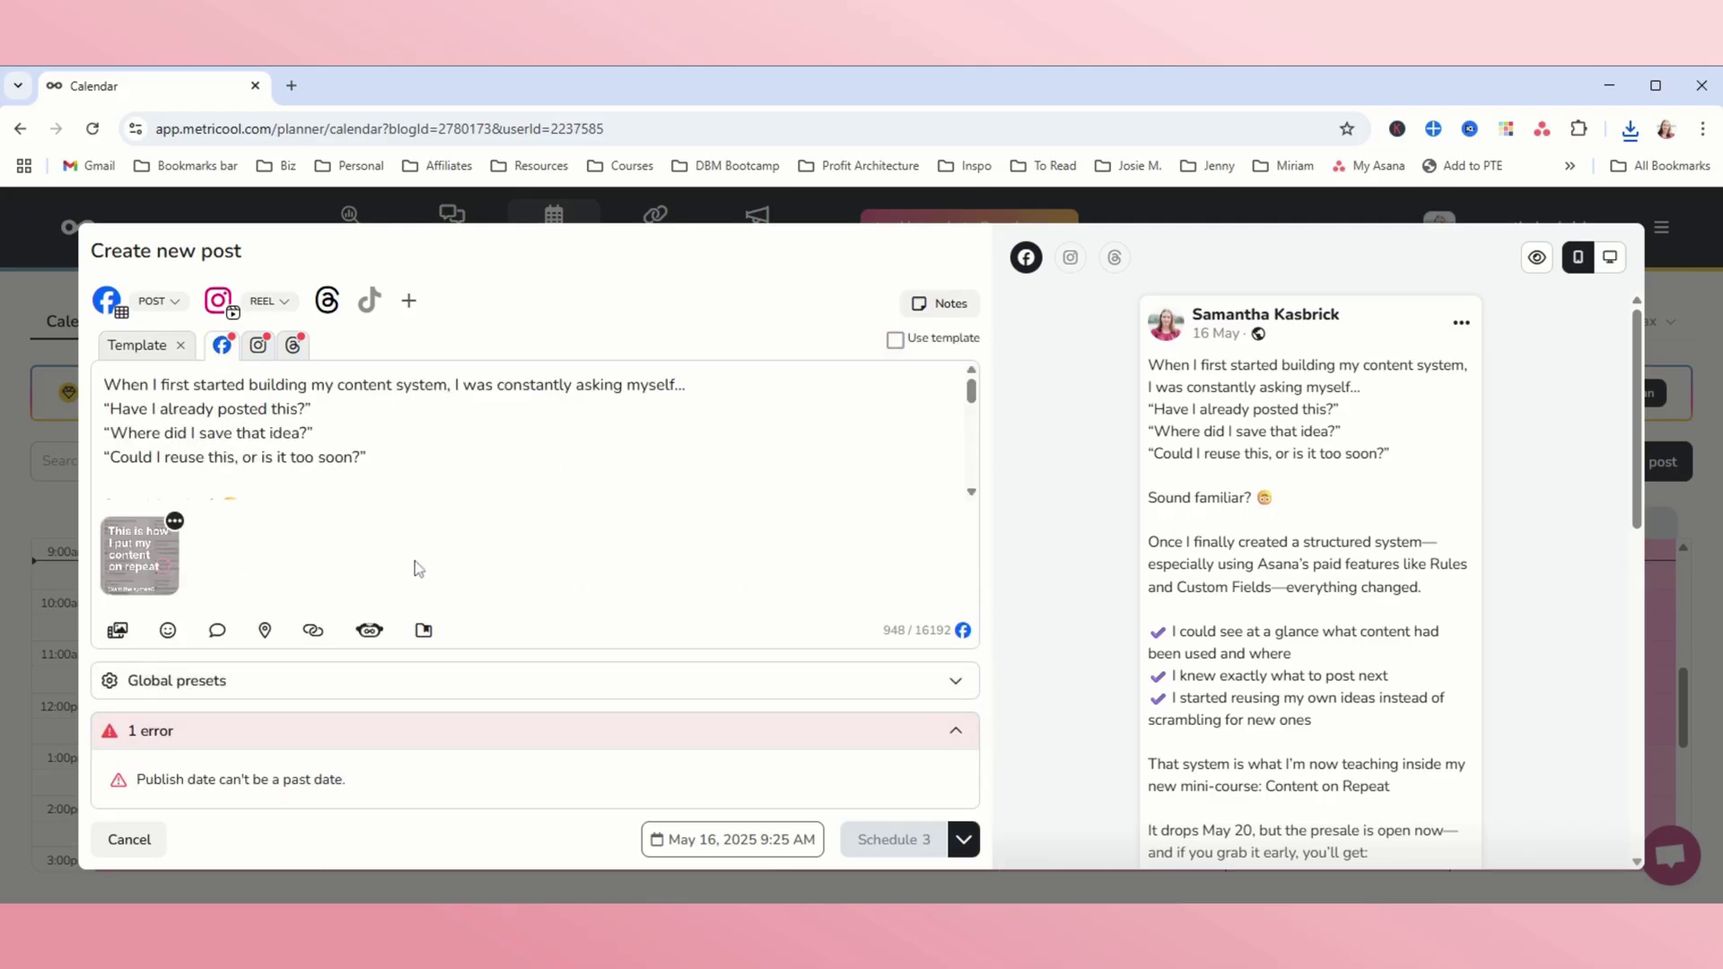
pyautogui.click(733, 839)
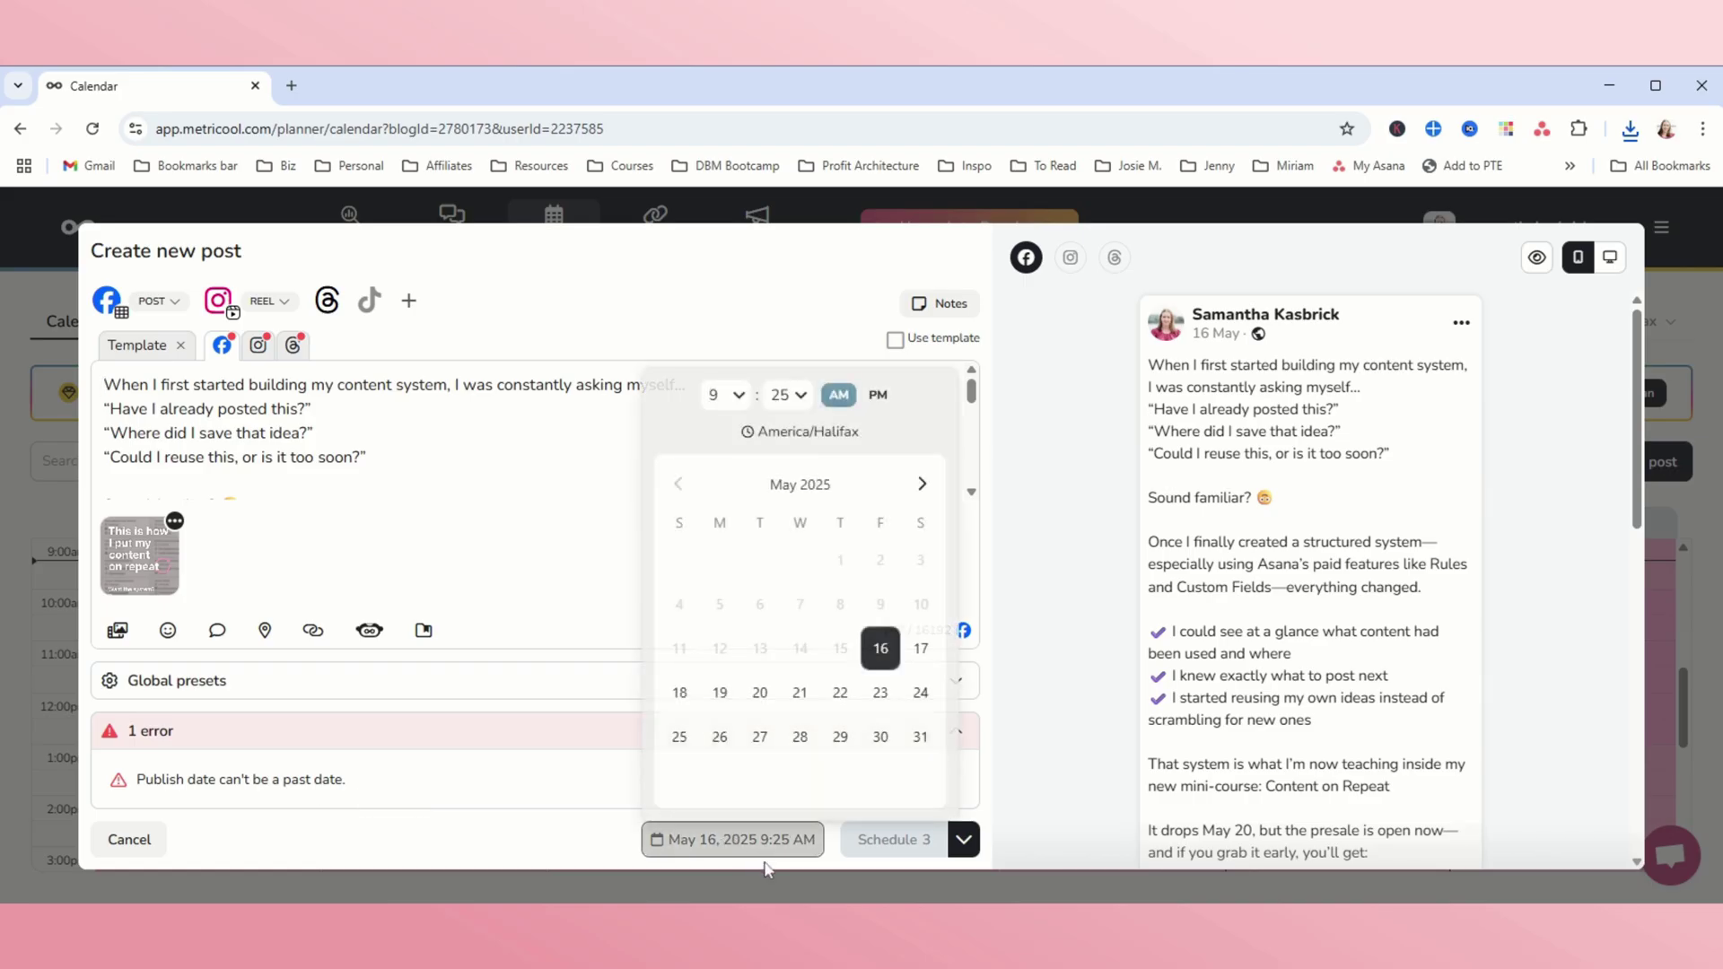
pyautogui.click(880, 693)
pyautogui.click(583, 839)
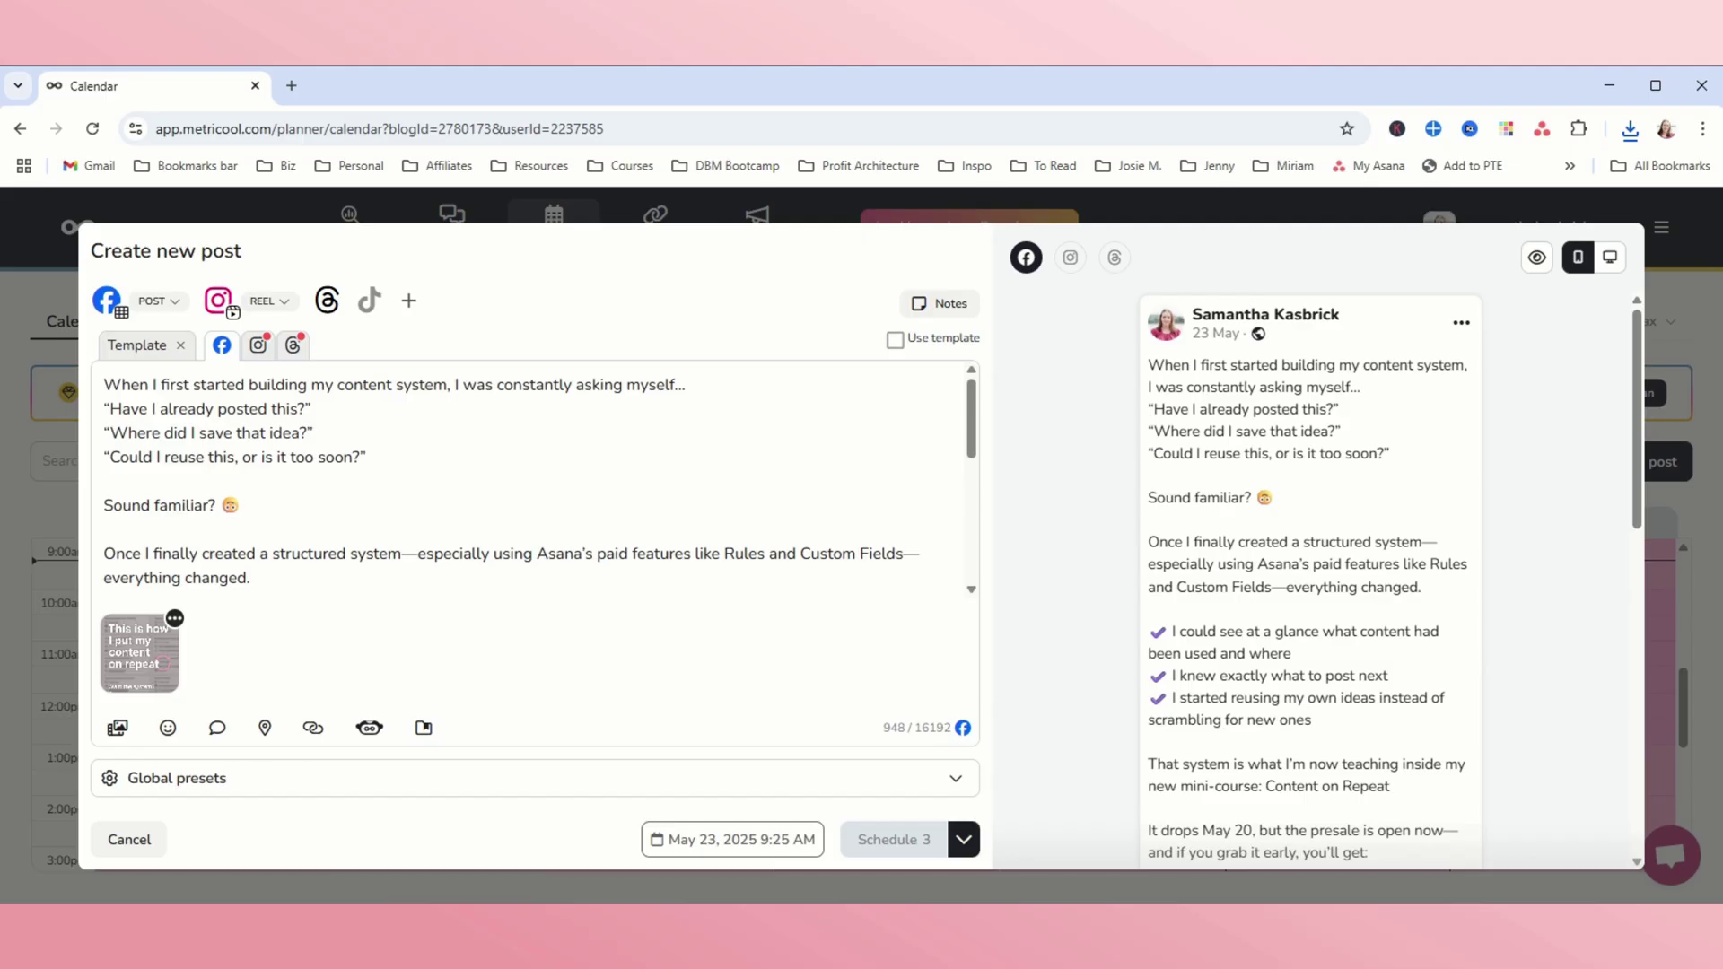
# Replace the Facebook caption's closing 'DM me “COR”' line with "Sign up here:" followed by the website's /cor link.
pyautogui.scroll(-4, 539, 483)
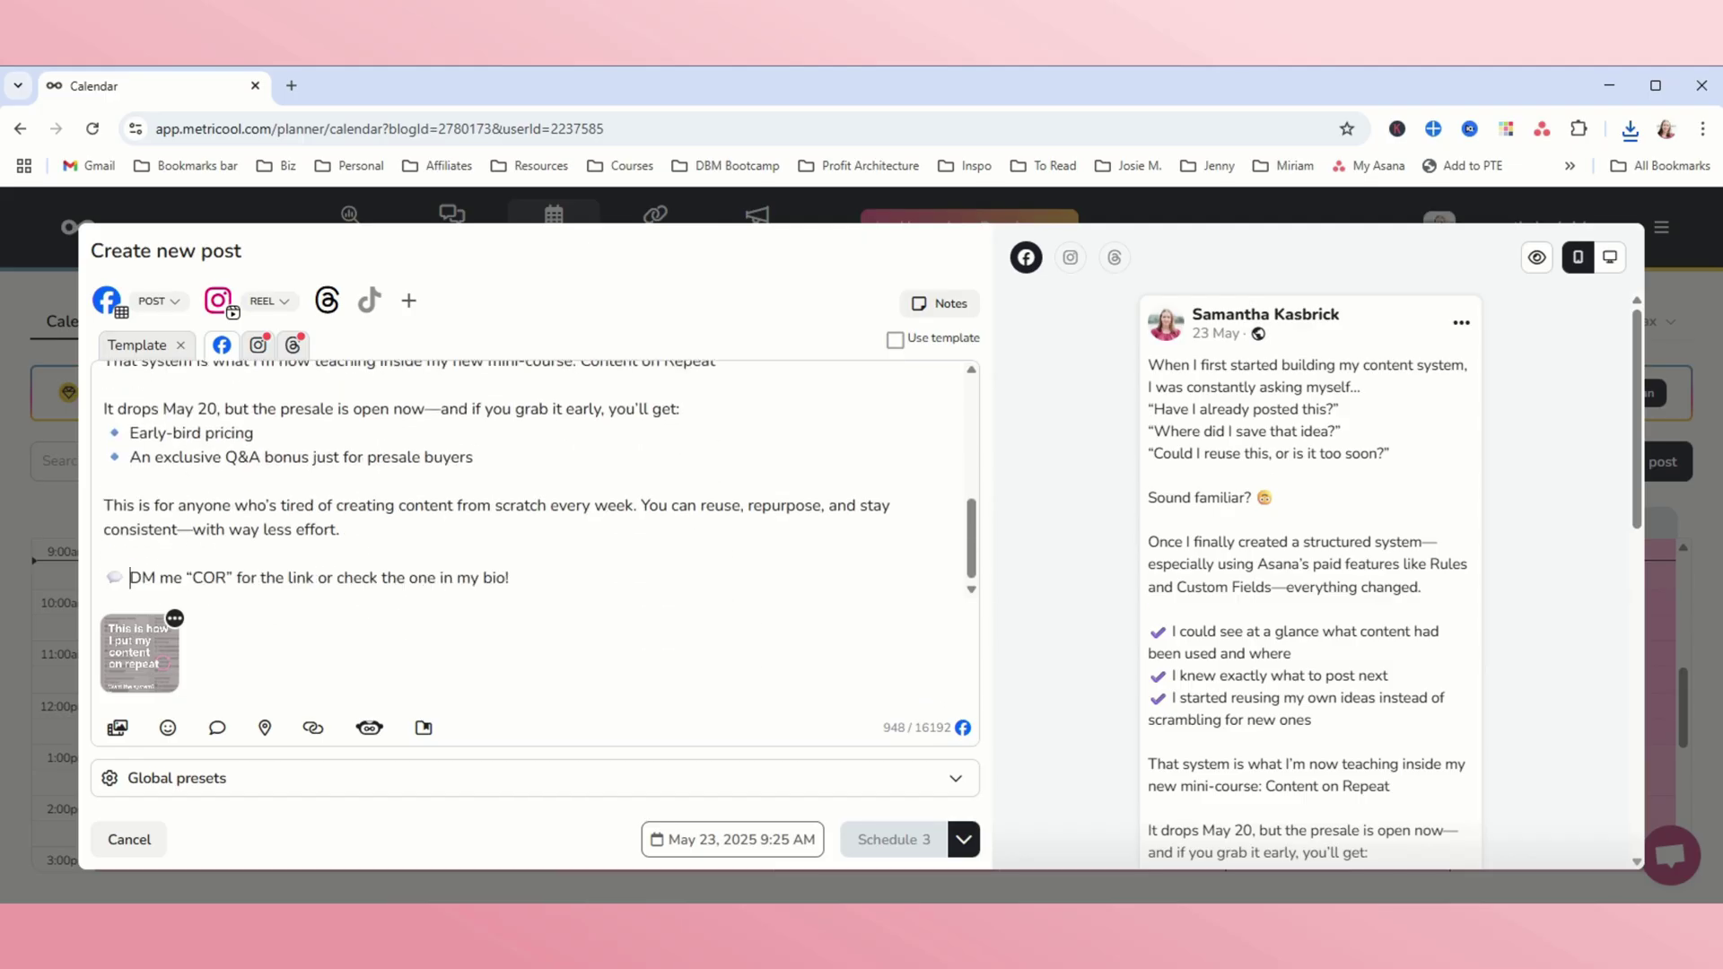
pyautogui.moveTo(129, 577); pyautogui.dragTo(508, 577)
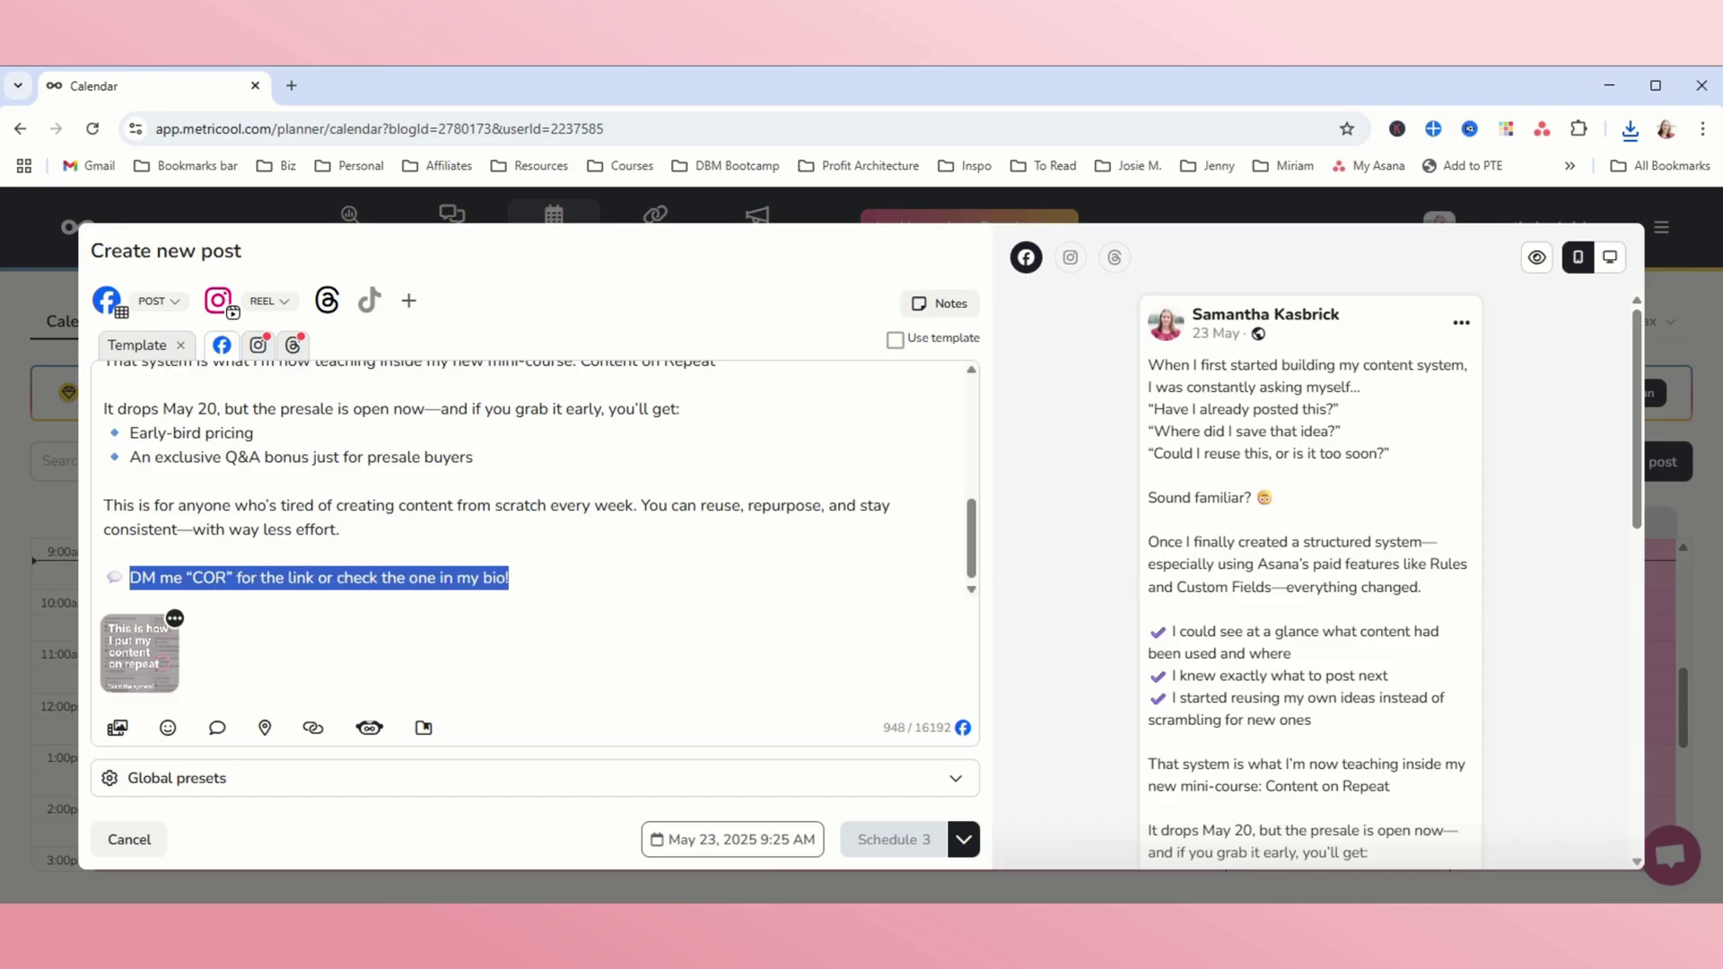
pyautogui.write('S')
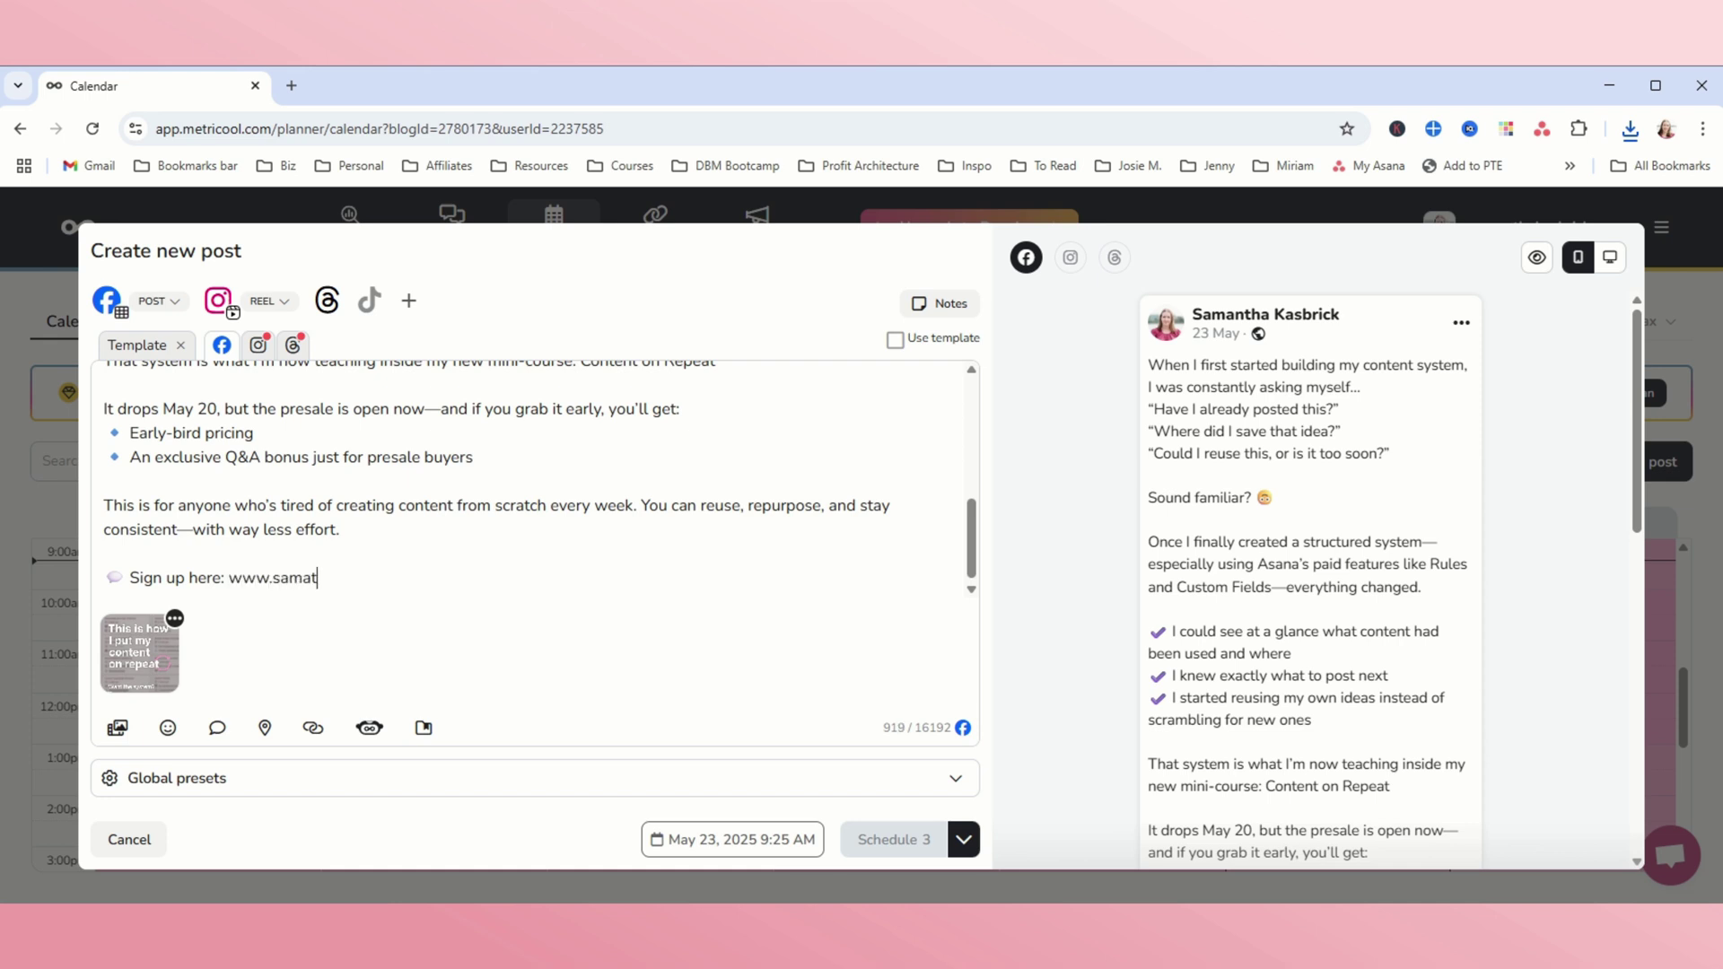
pyautogui.write('ign up here: www.samanthakasbrick.com/cor')
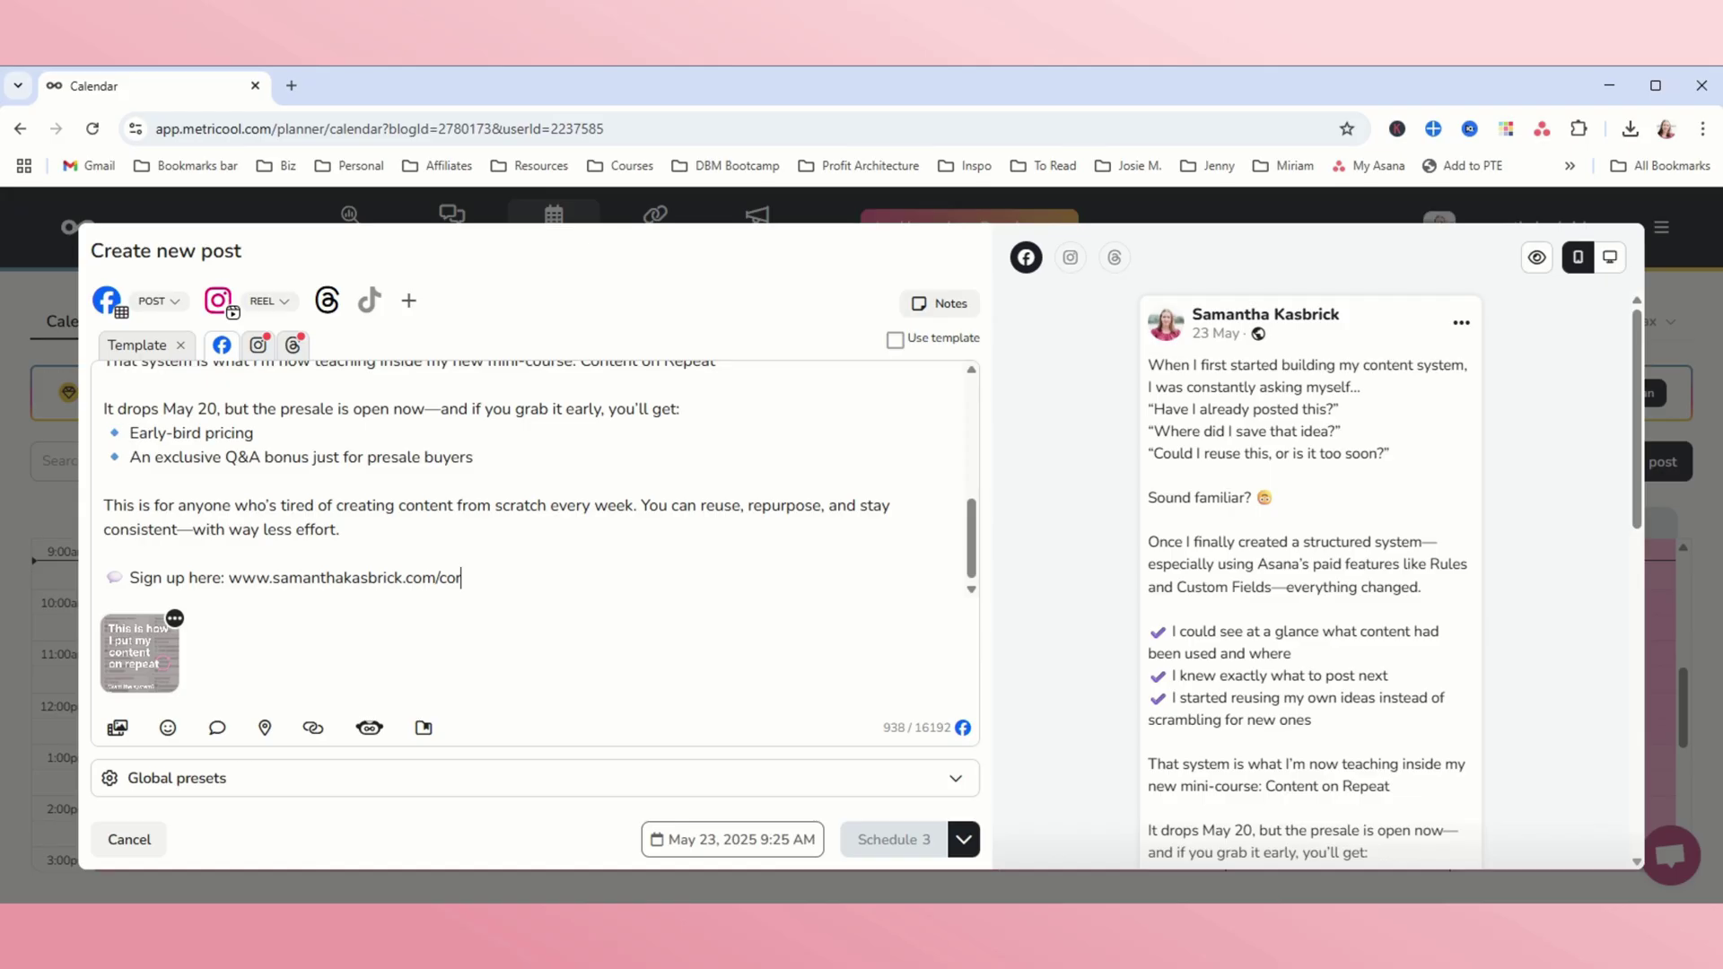
# Change the Instagram version's format from Reel to Post.
pyautogui.click(258, 346)
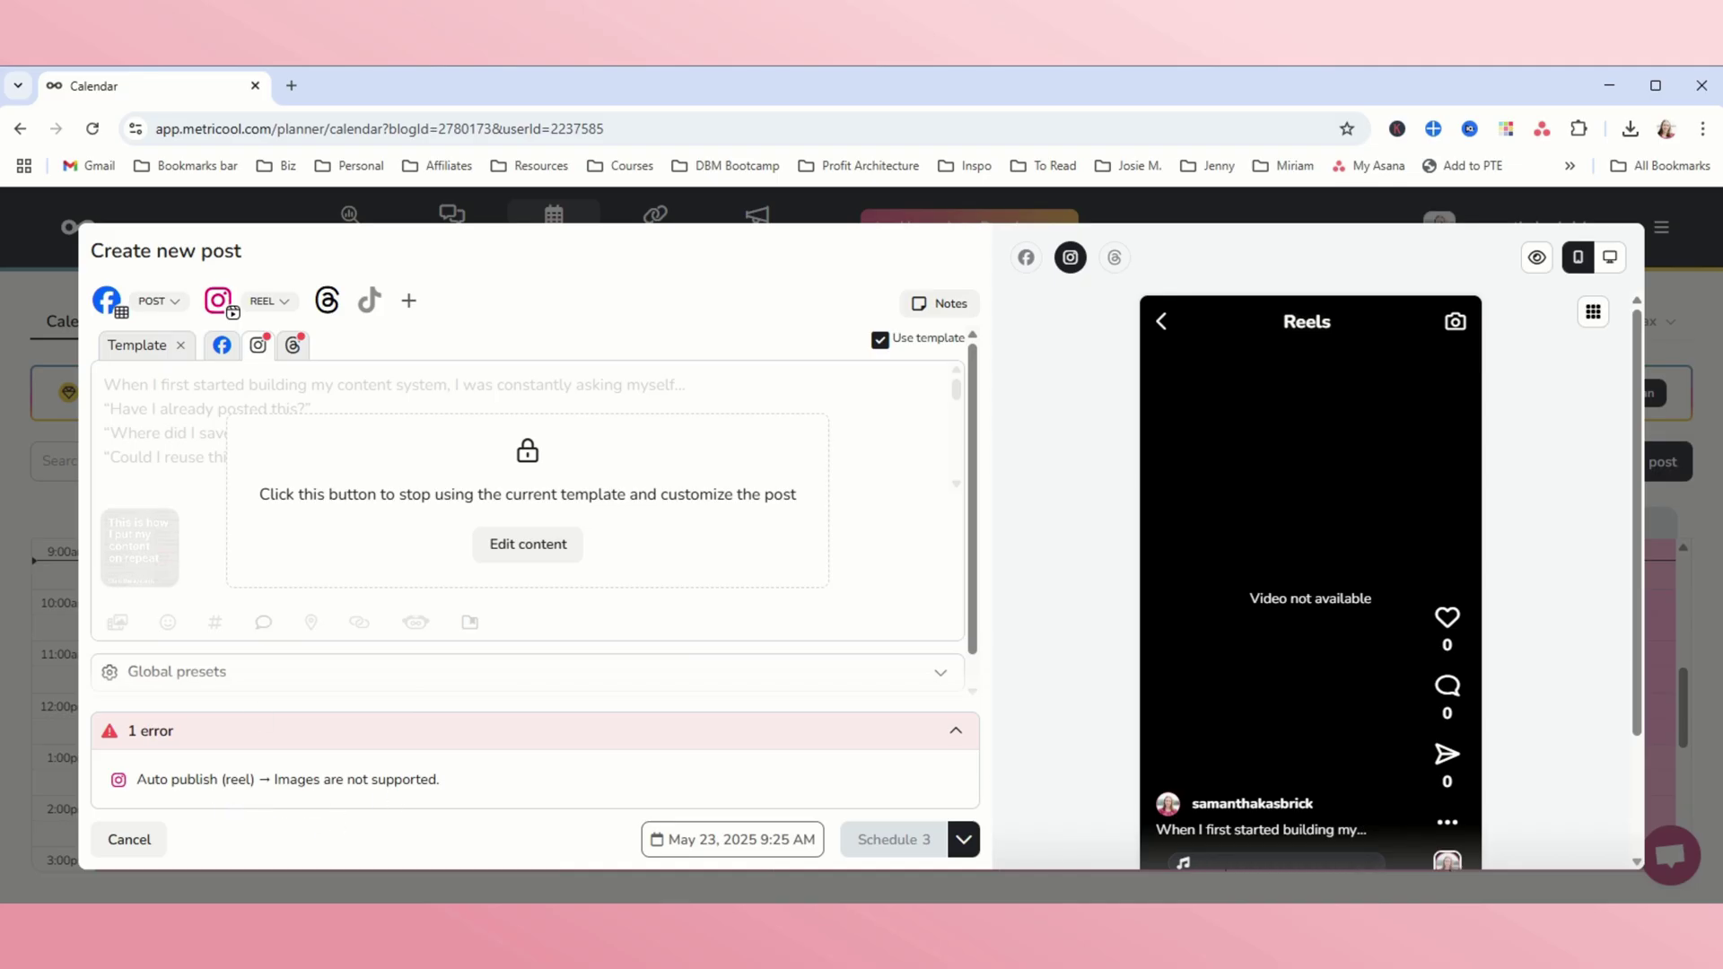
pyautogui.click(268, 302)
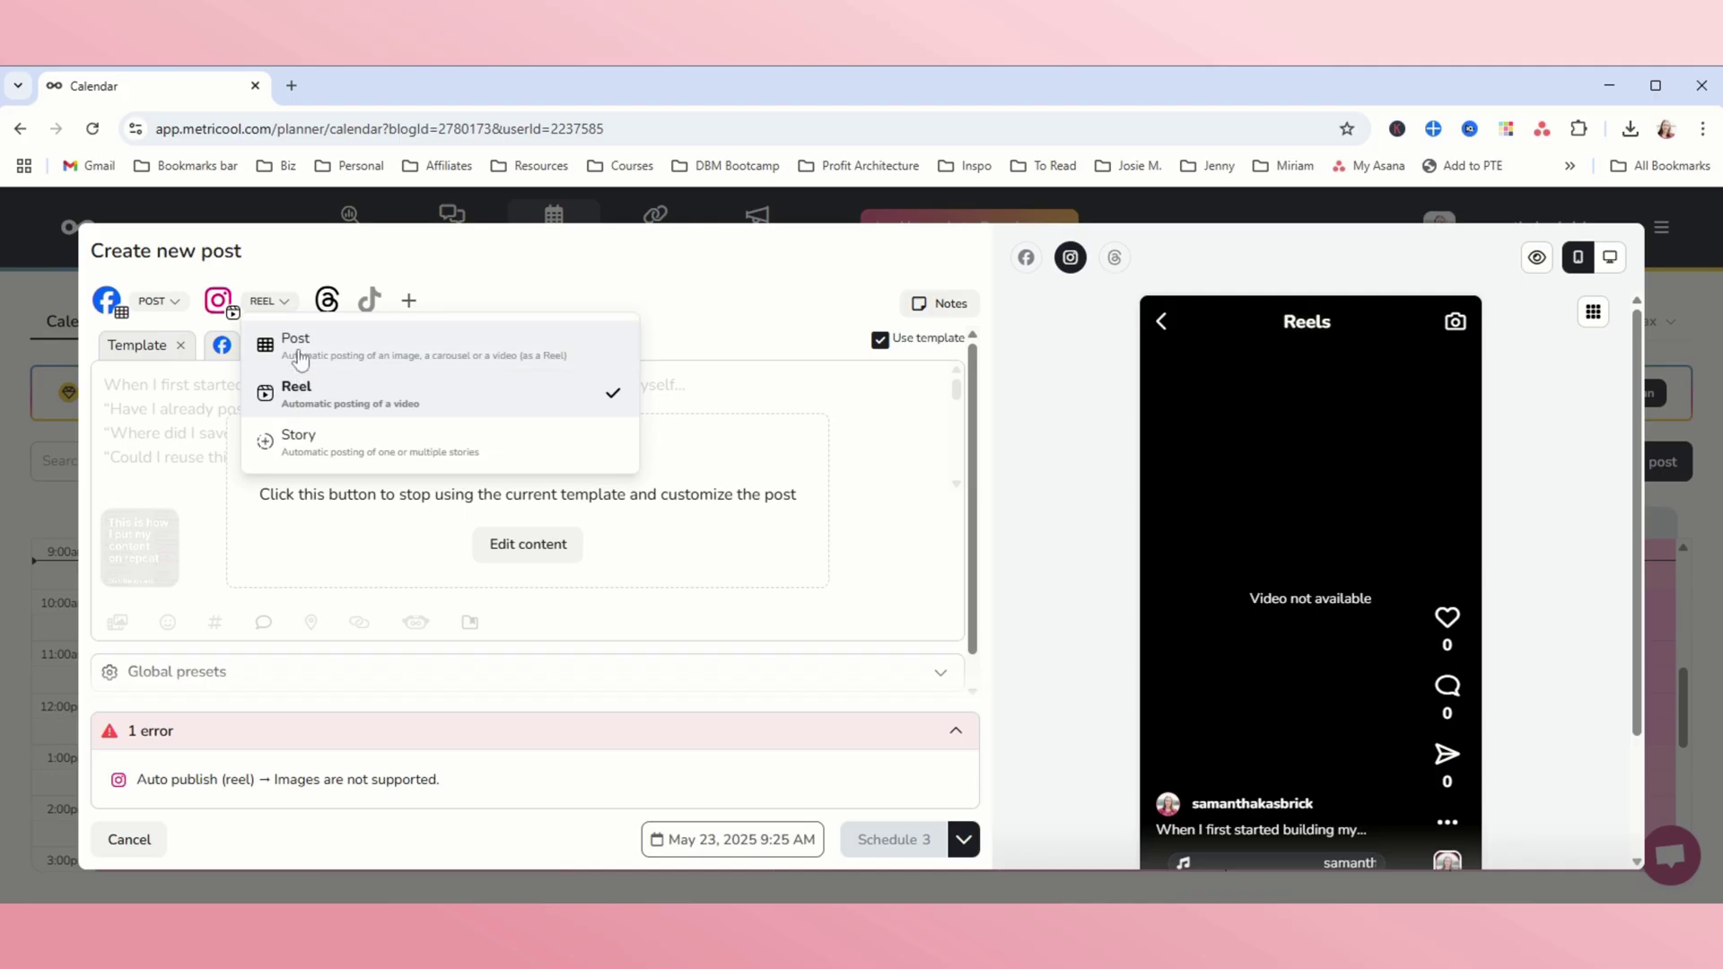
pyautogui.click(301, 359)
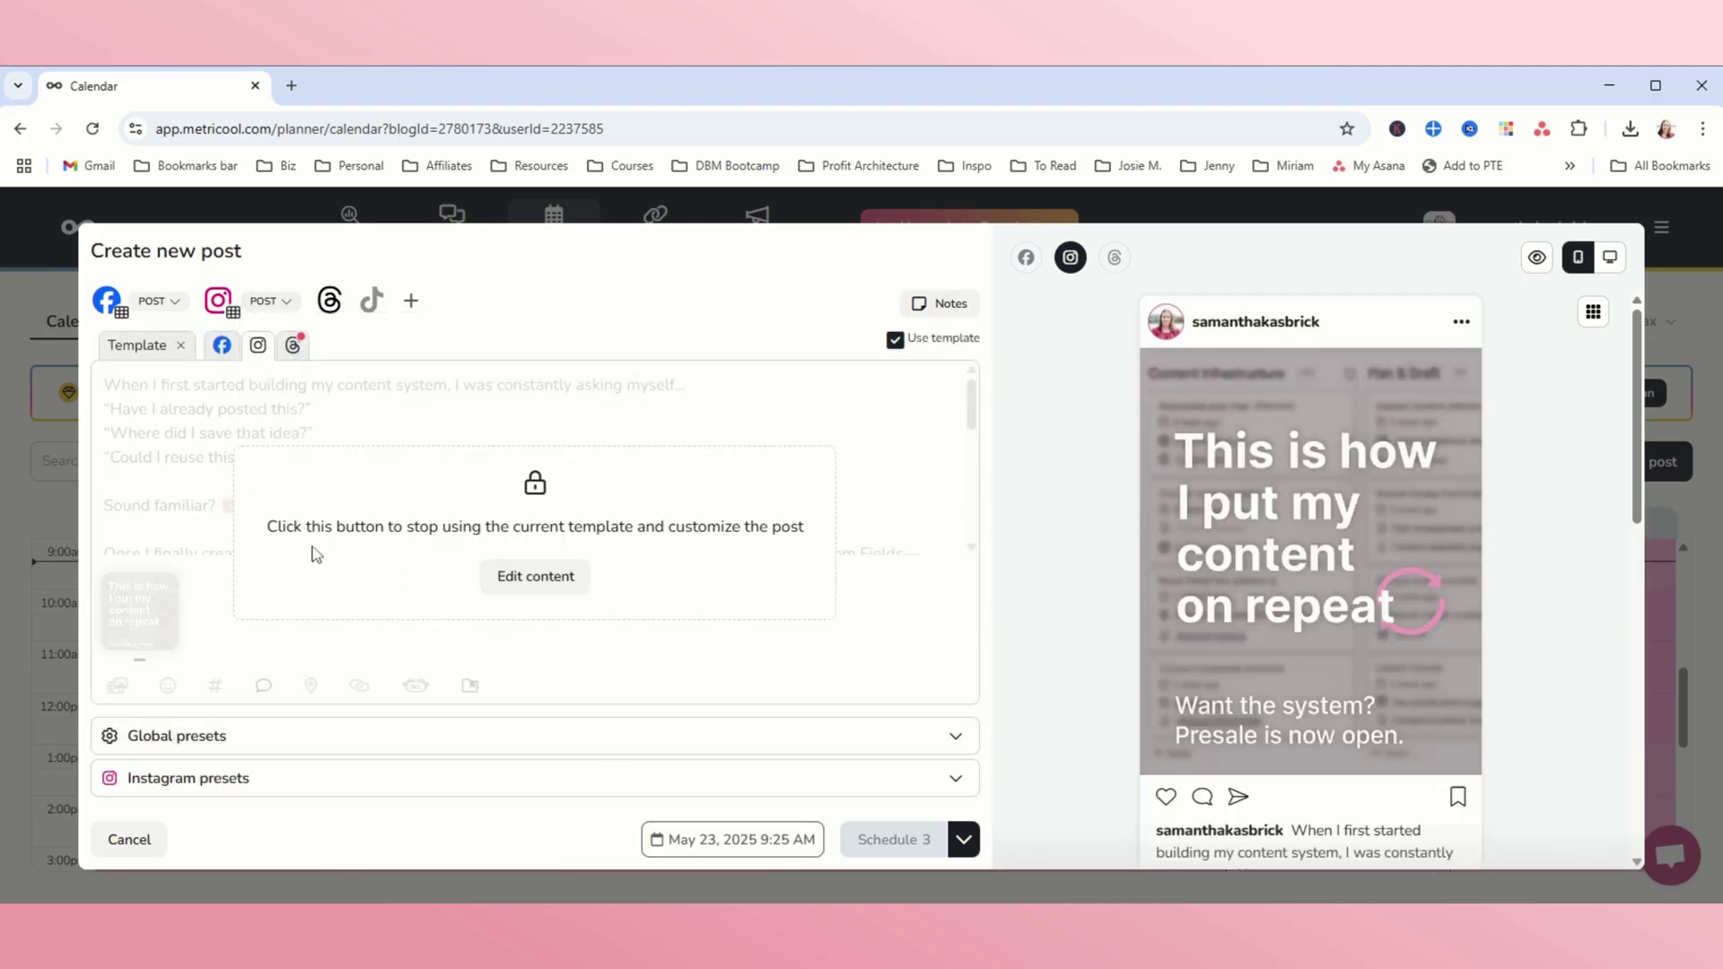
# Detach the Threads version from the template and cut the later opening questions, the 'structured system' paragraph and the closing paragraphs.
pyautogui.click(295, 346)
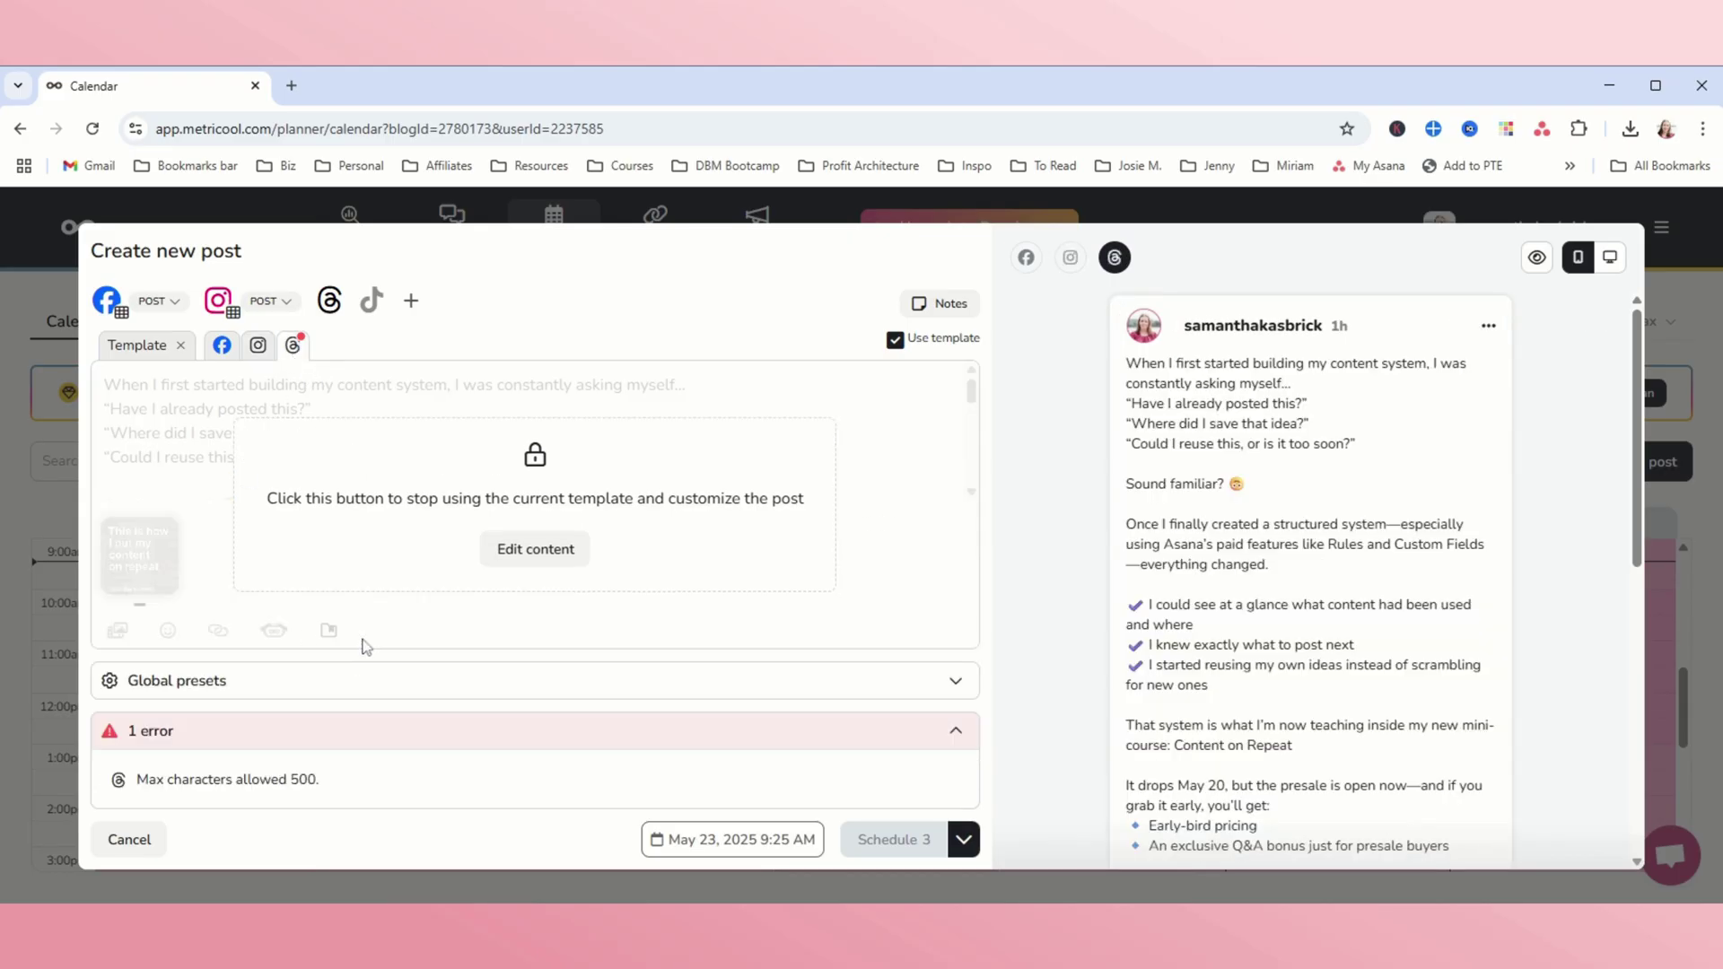
pyautogui.click(573, 560)
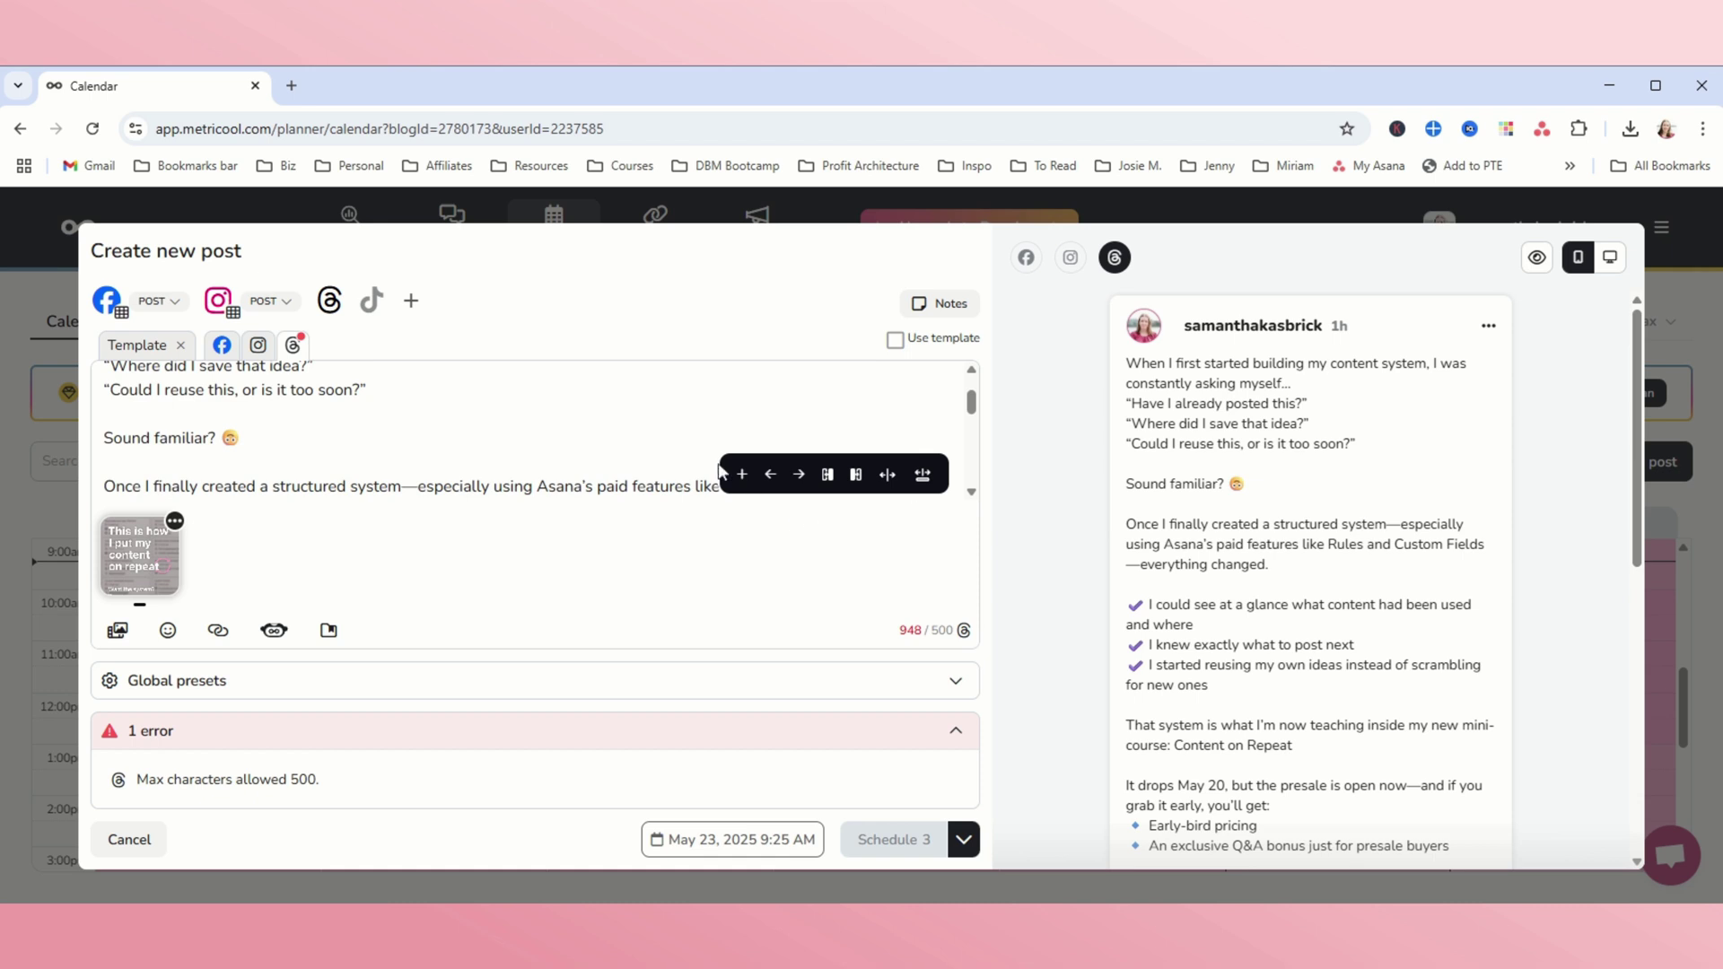
pyautogui.moveTo(906, 642)
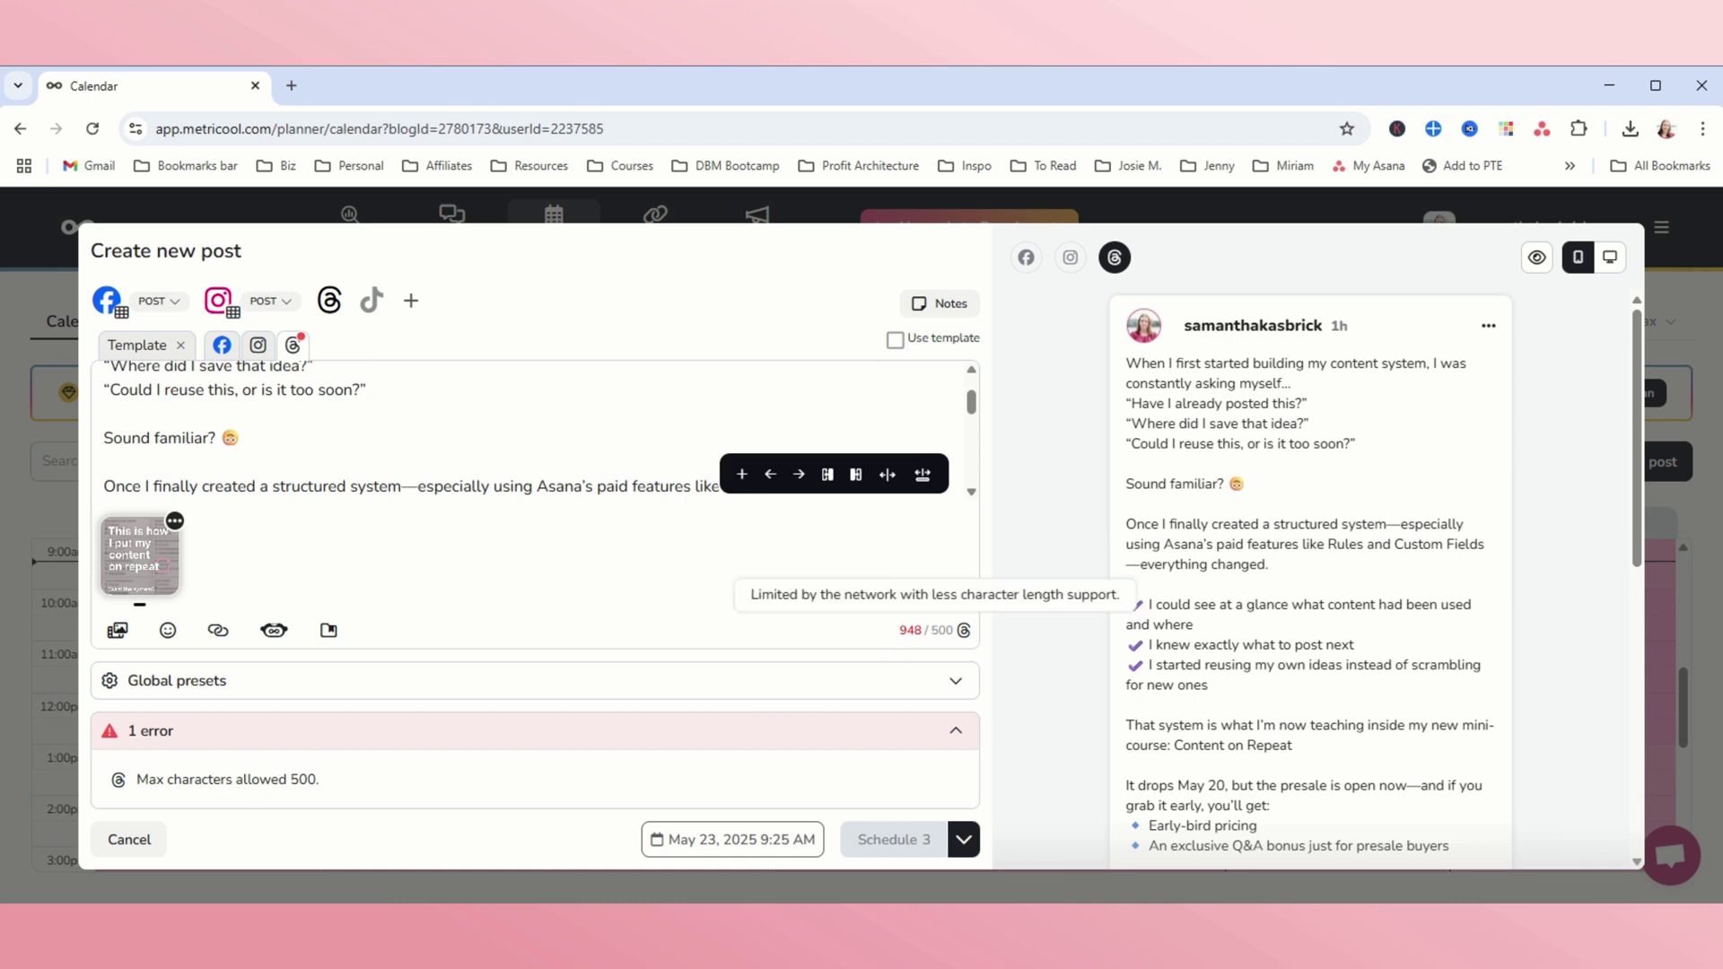
pyautogui.scroll(2, 386, 521)
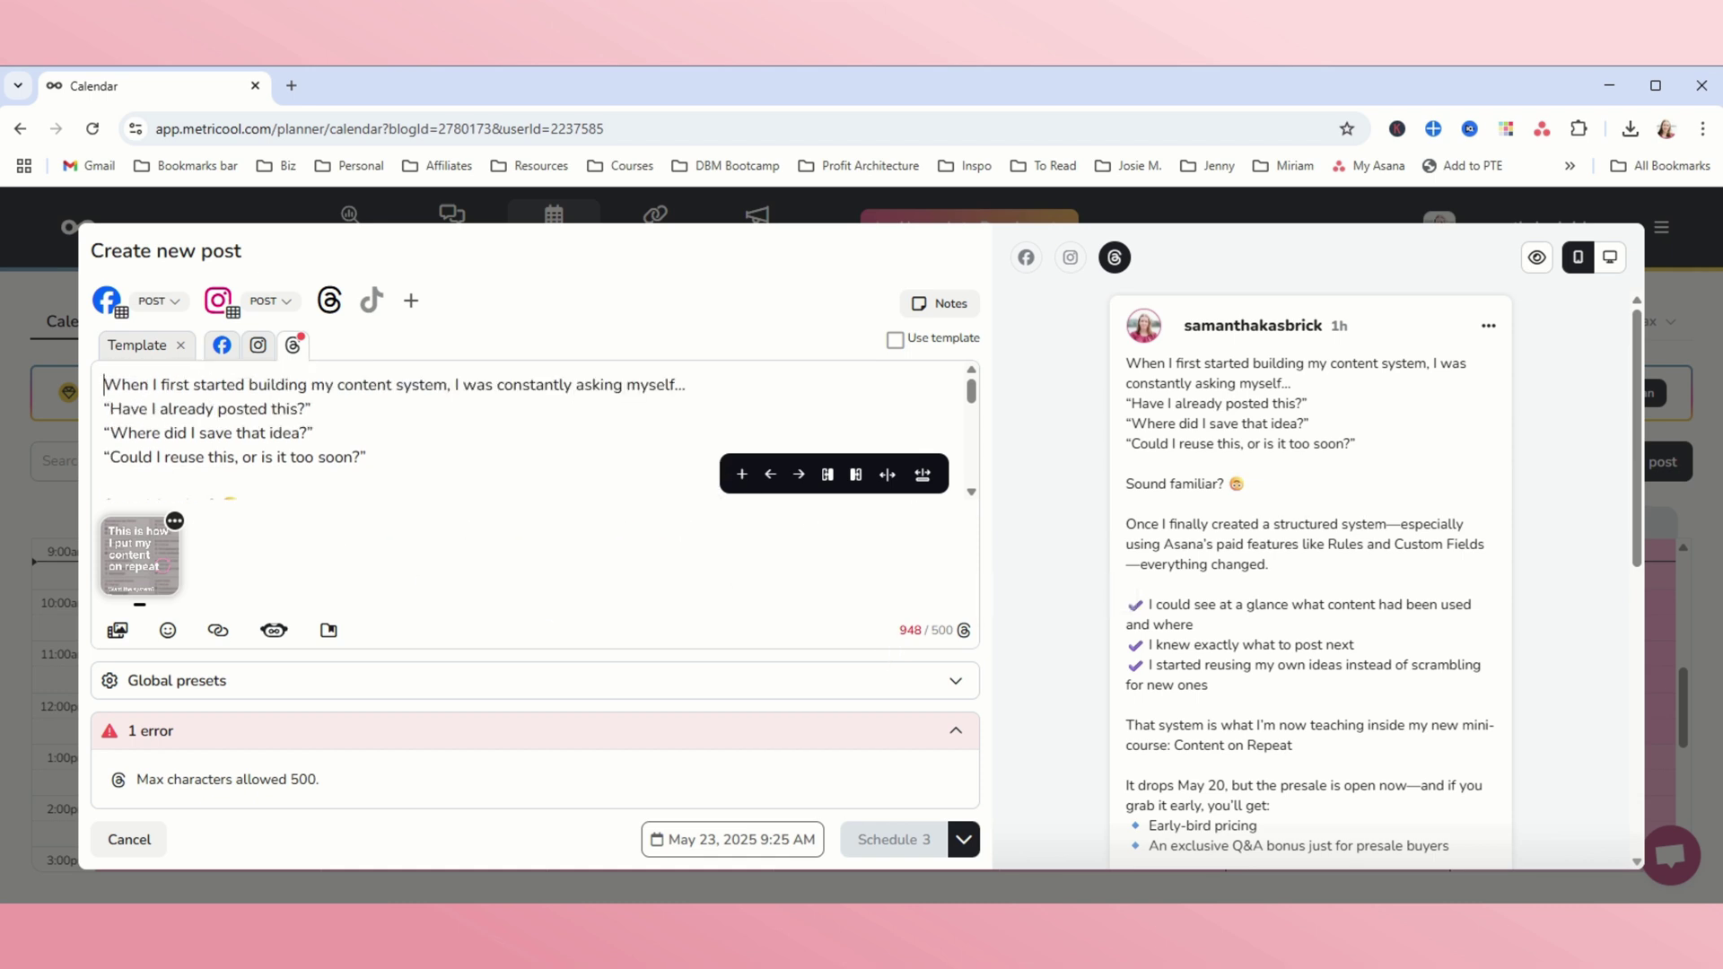
pyautogui.scroll(-8, 530, 431)
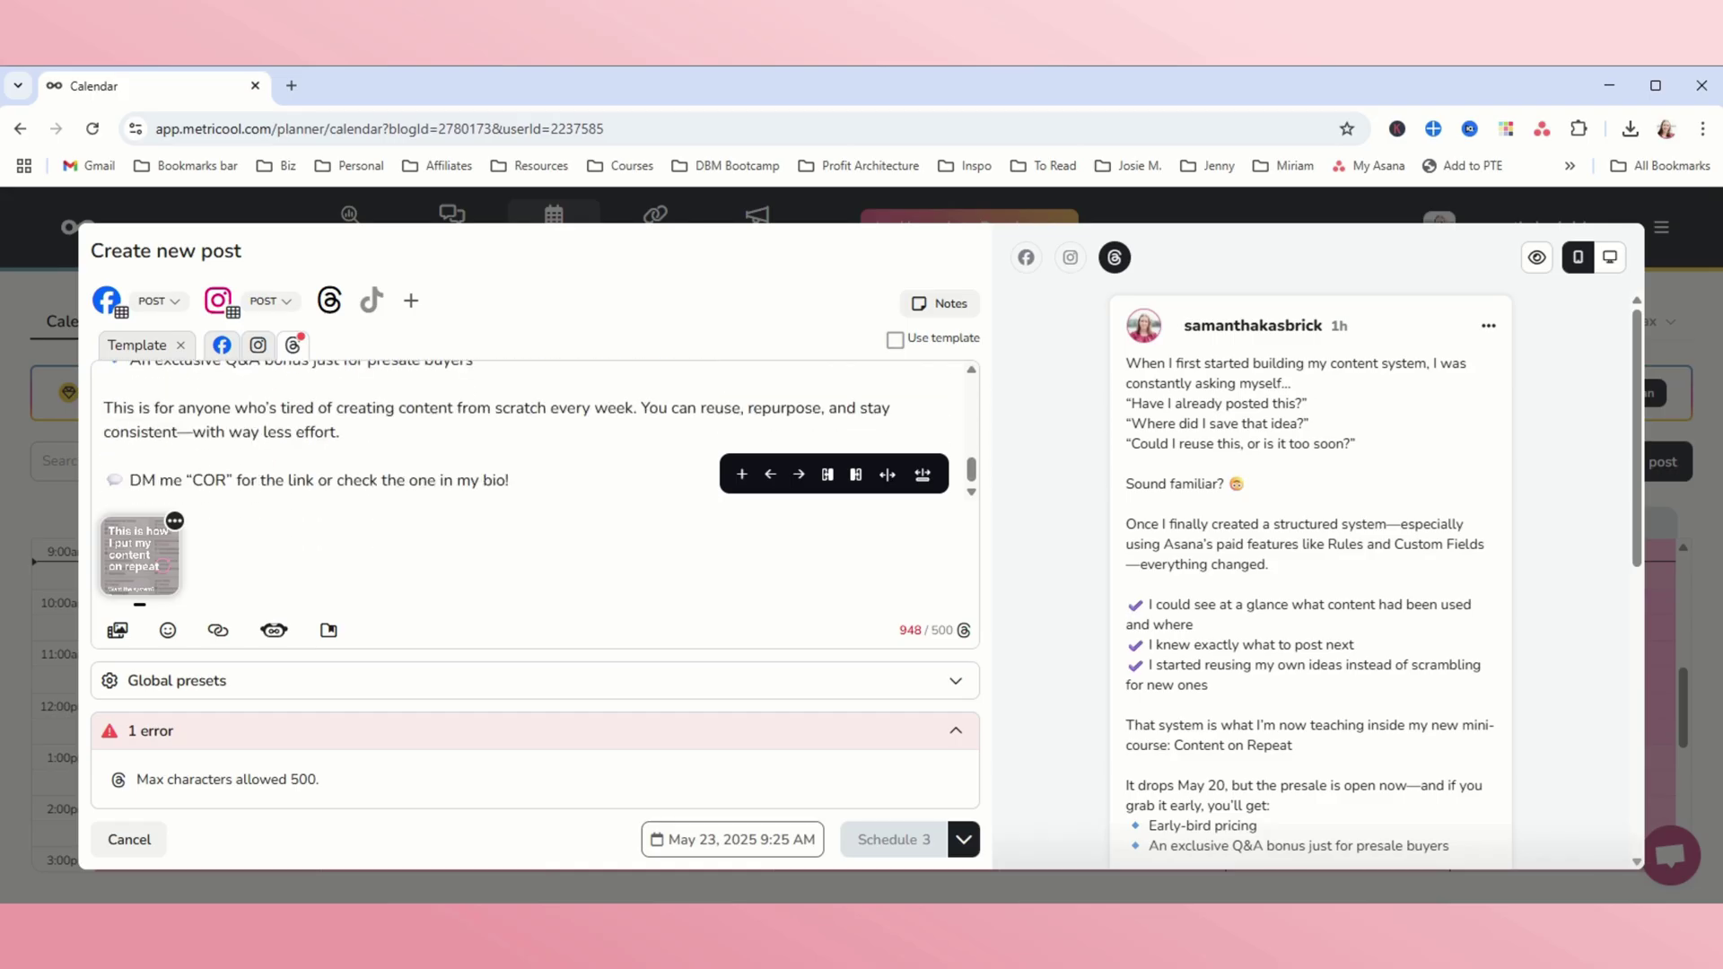
pyautogui.scroll(2, 529, 431)
pyautogui.moveTo(474, 425); pyautogui.dragTo(219, 402)
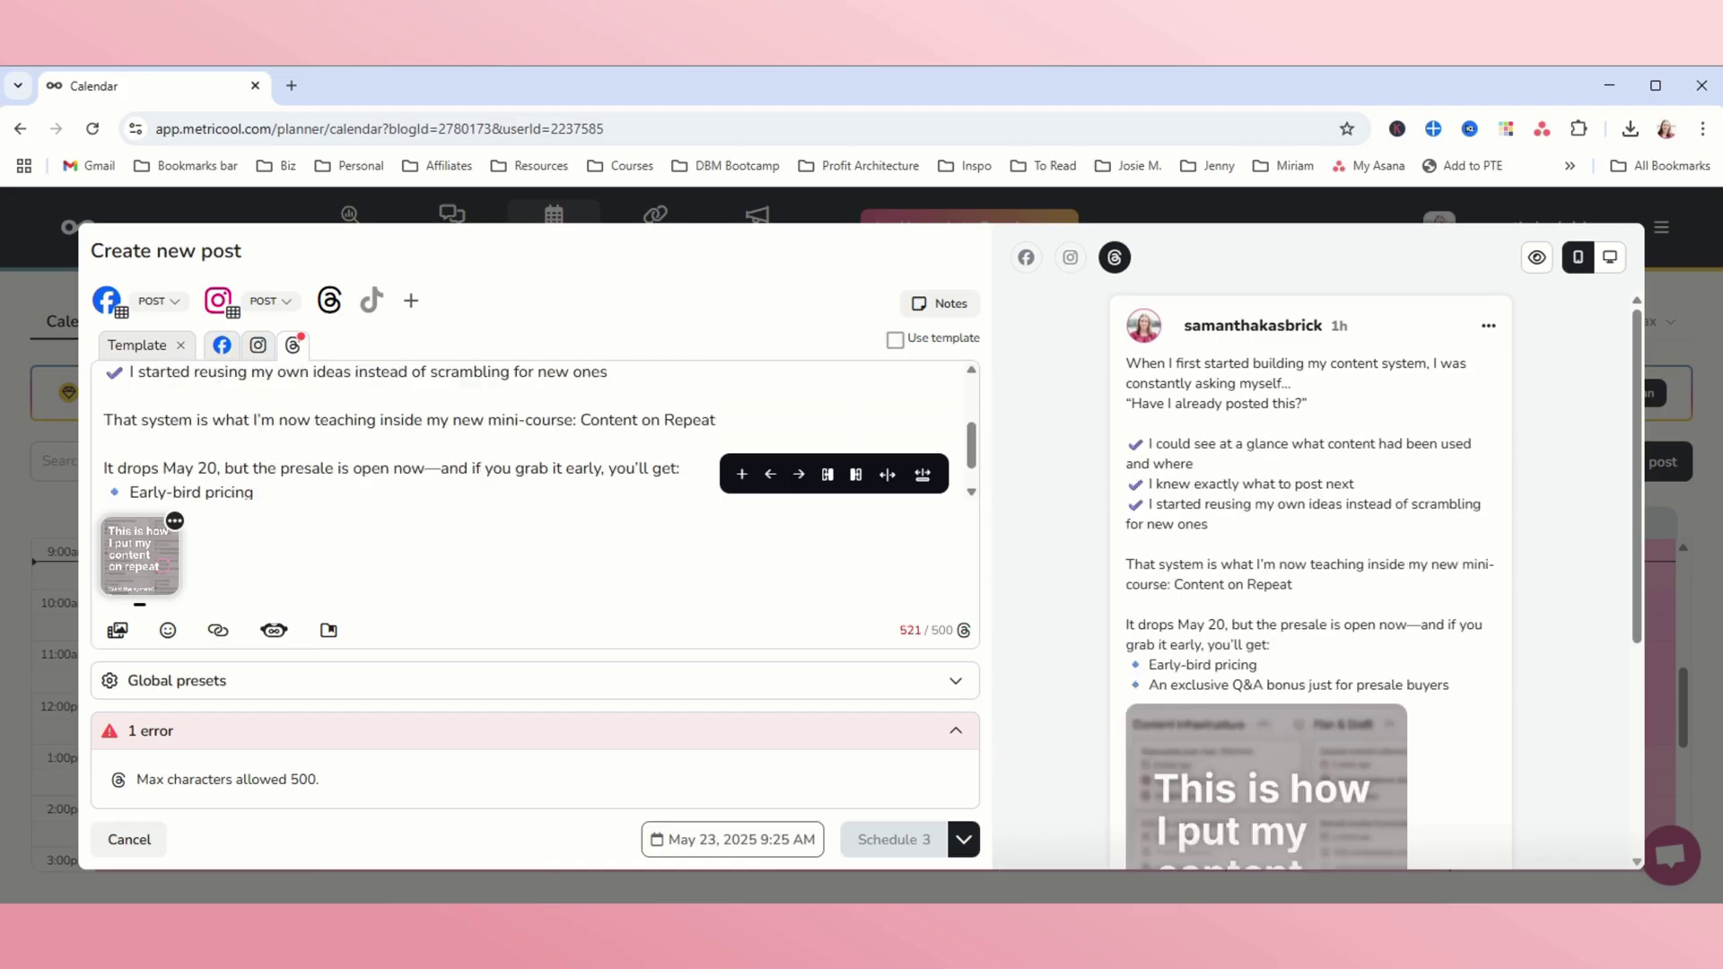
# Delete the May 20 presale paragraph and its early-bird and Q&A bonus bullets from the Threads caption.
pyautogui.scroll(-1, 530, 431)
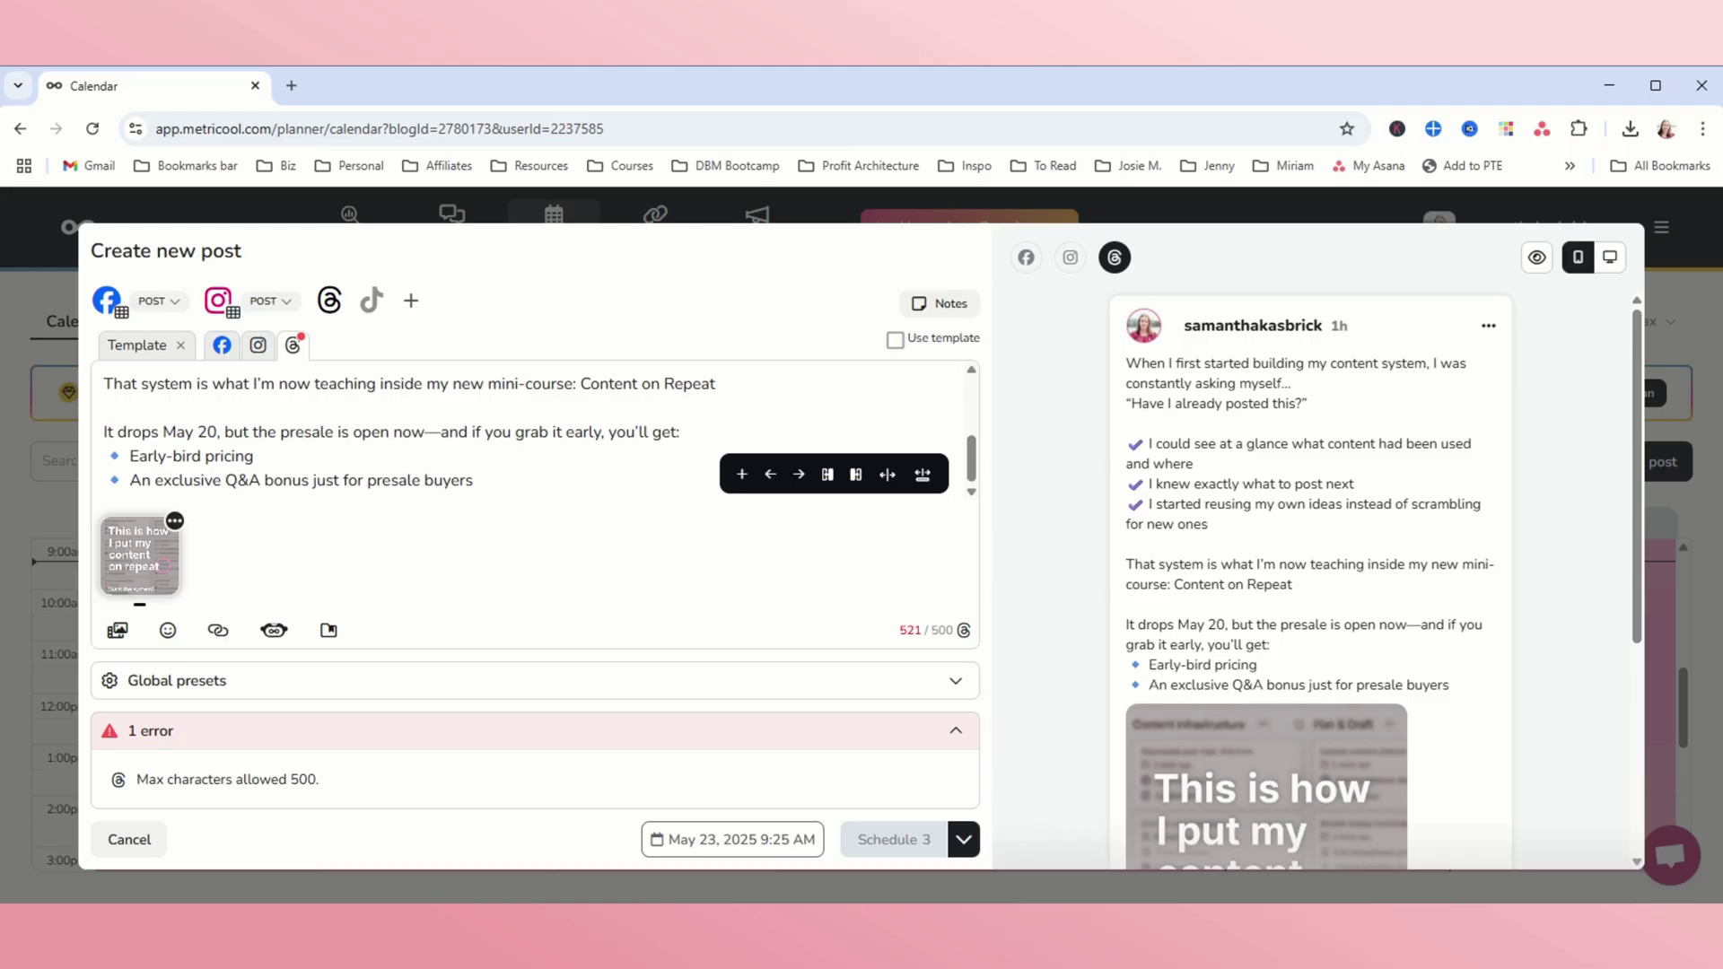
pyautogui.moveTo(102, 432); pyautogui.dragTo(474, 480)
pyautogui.press('BackSpace')
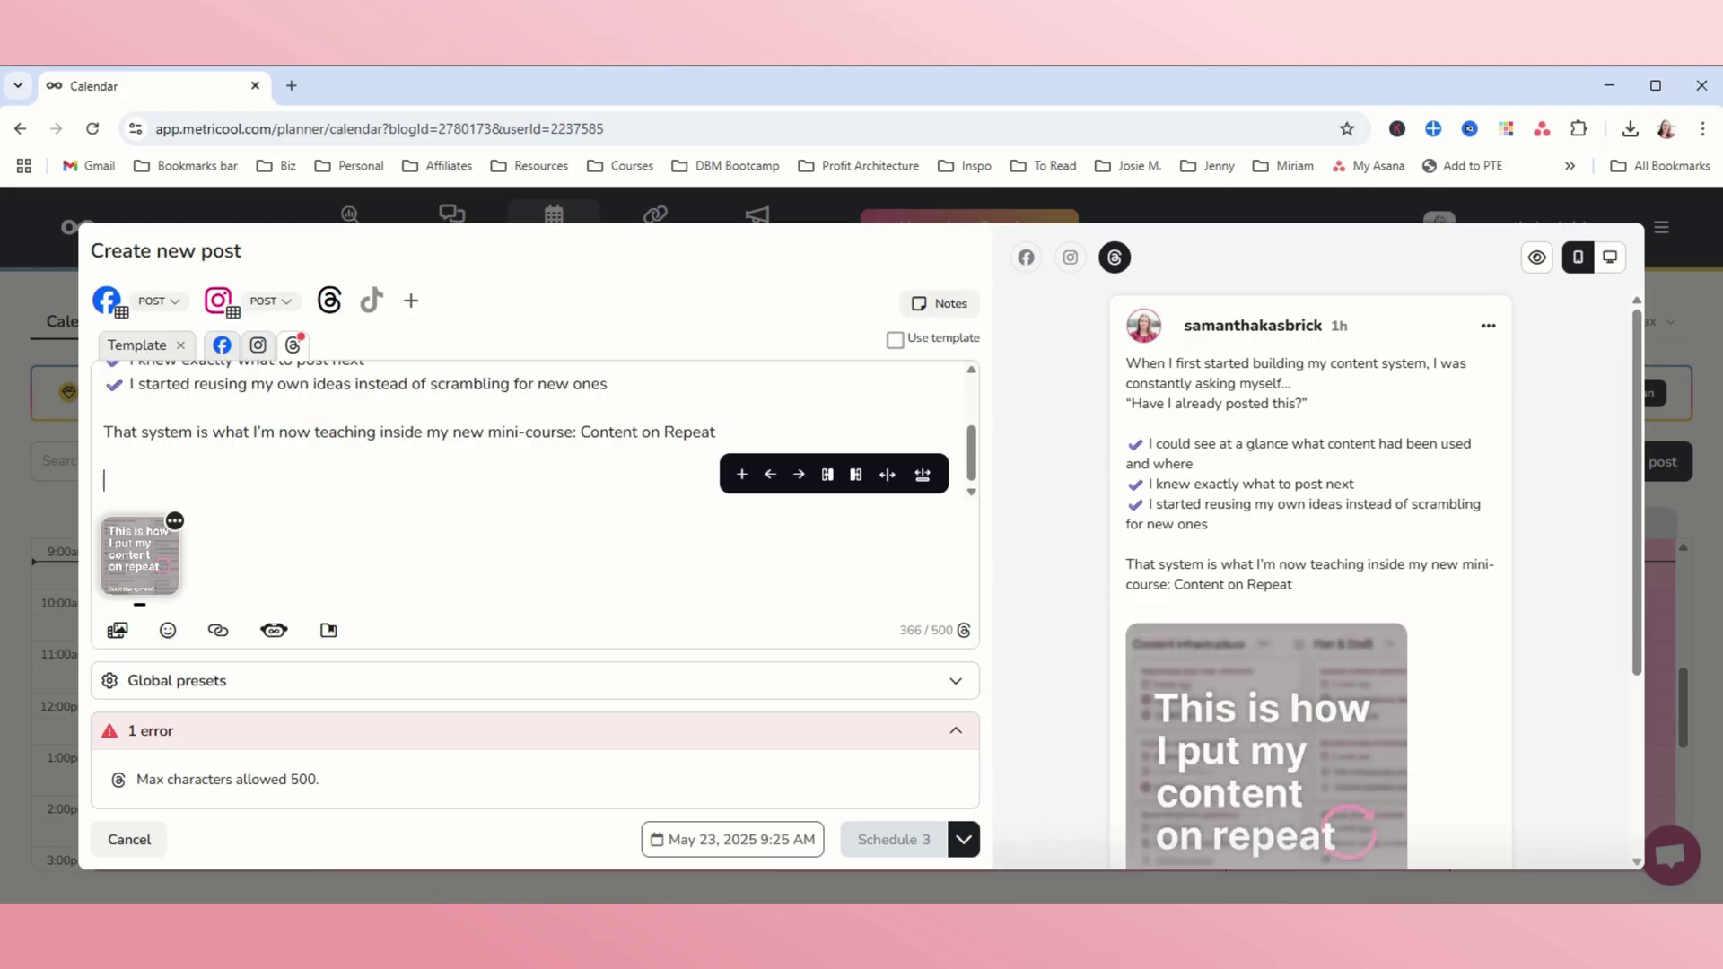
pyautogui.scroll(1, 538, 467)
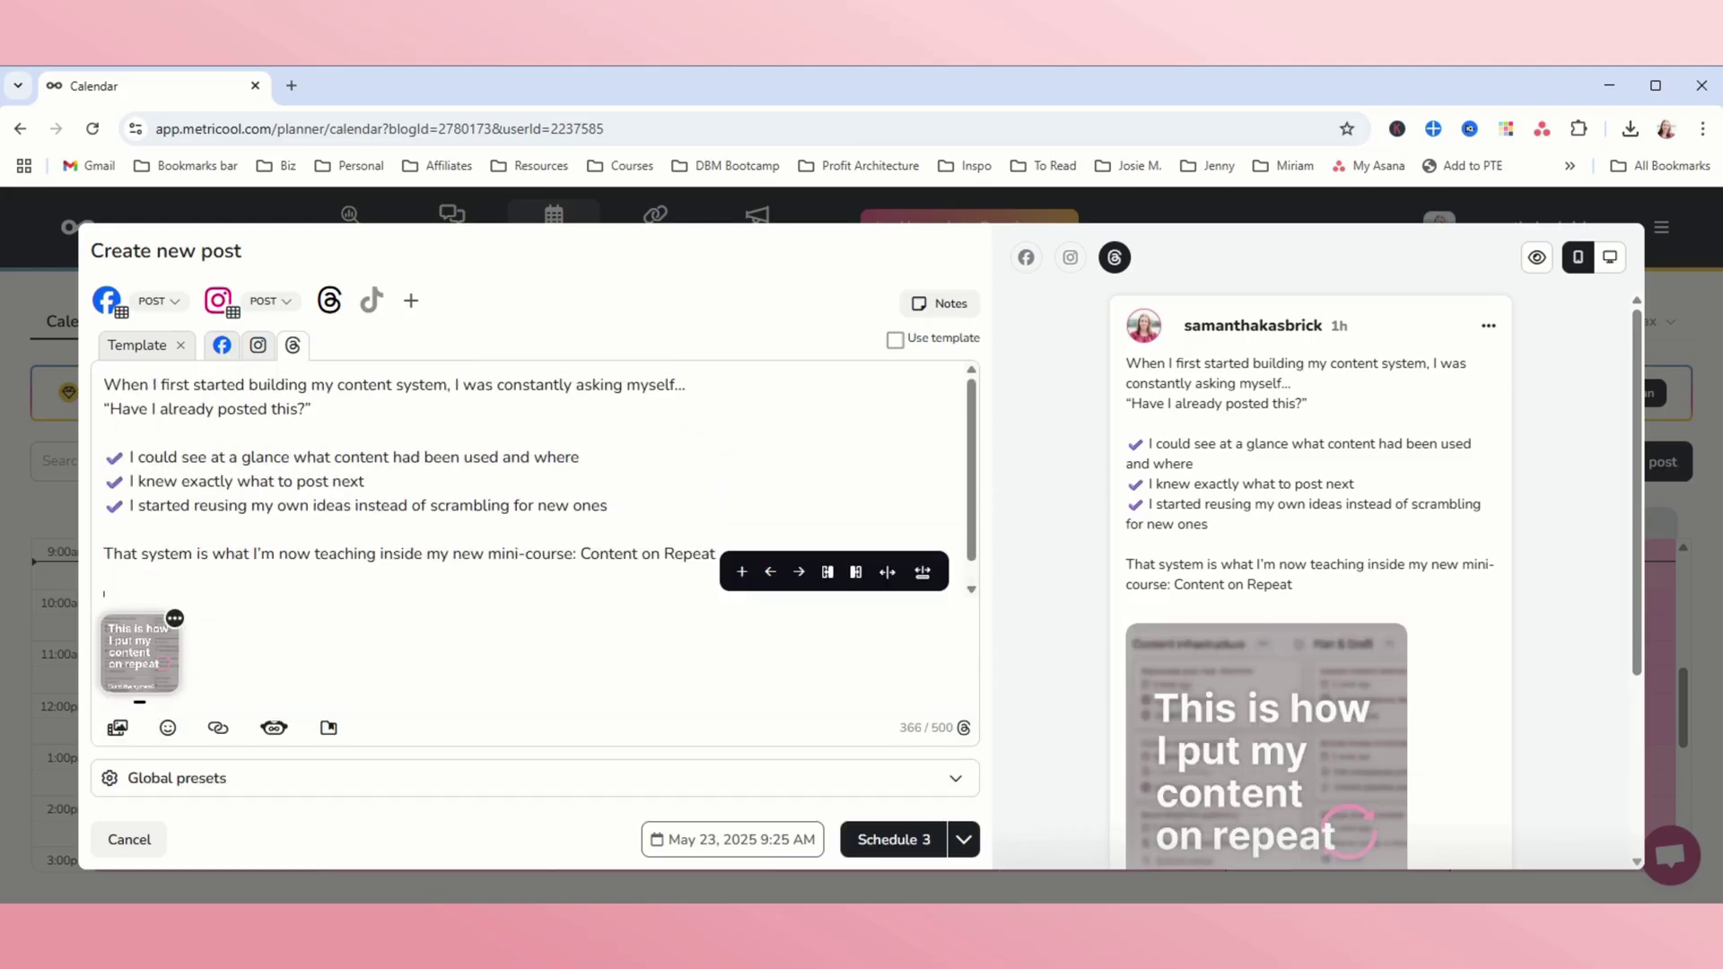
# Add "Sign up here:" on a new line closing the Threads caption and schedule all three network posts.
pyautogui.scroll(-1, 538, 466)
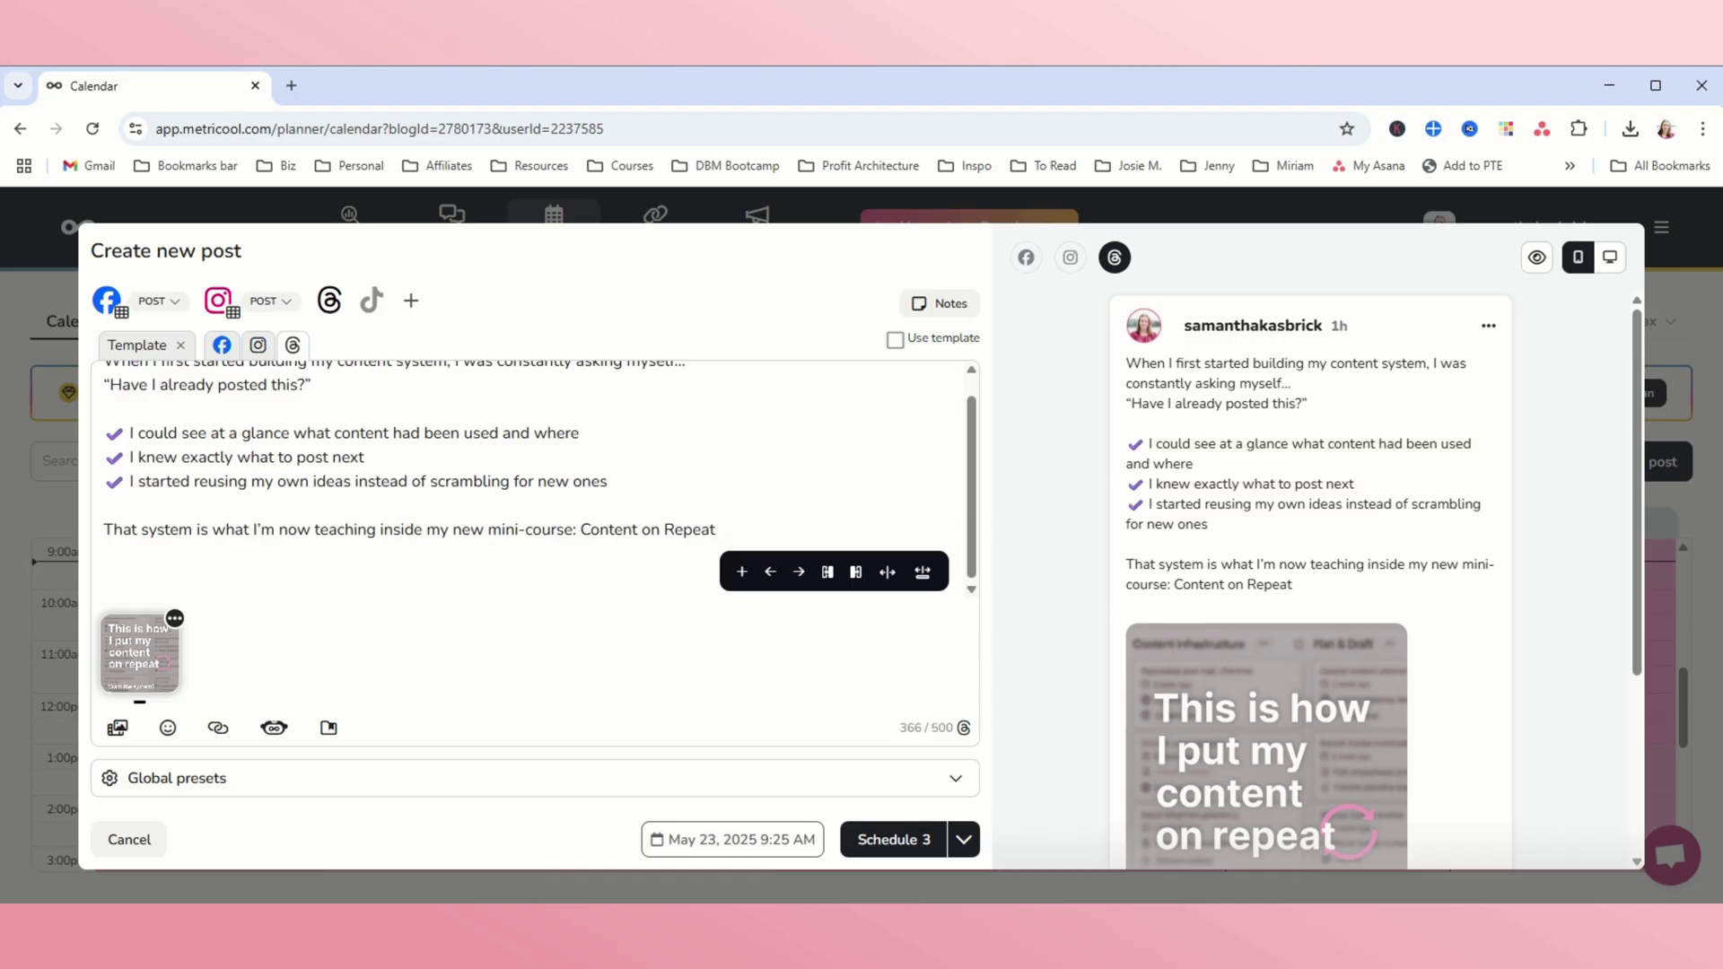
pyautogui.press('Return')
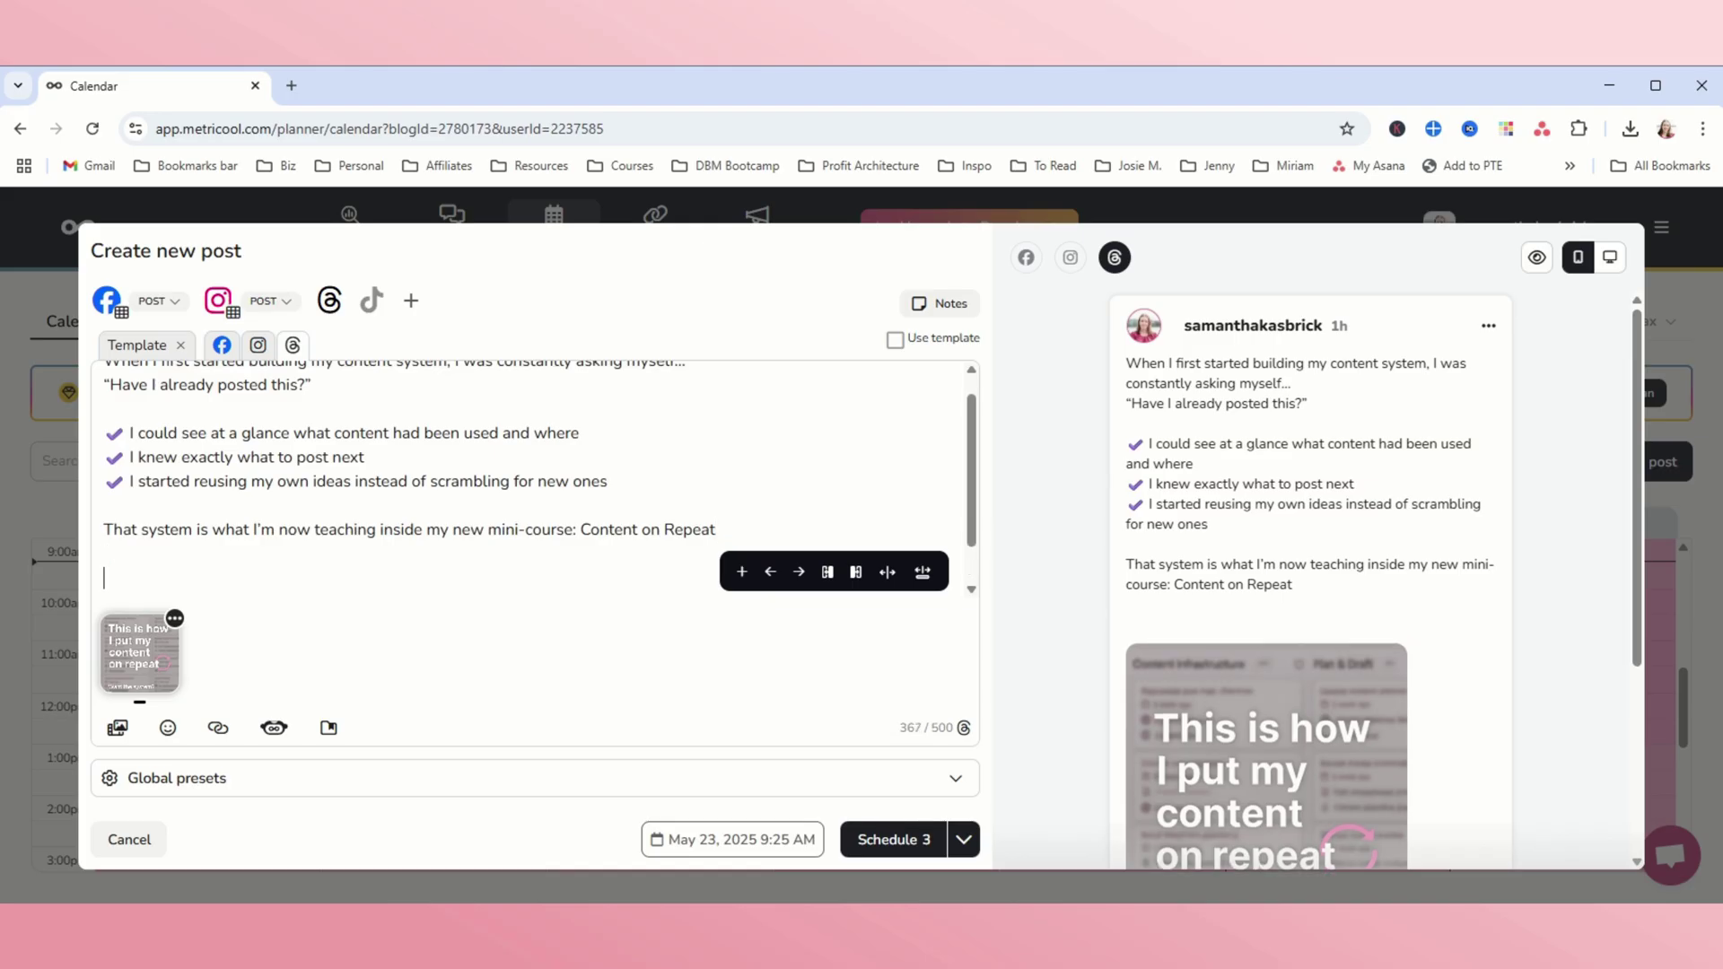
pyautogui.write('Sign up here:')
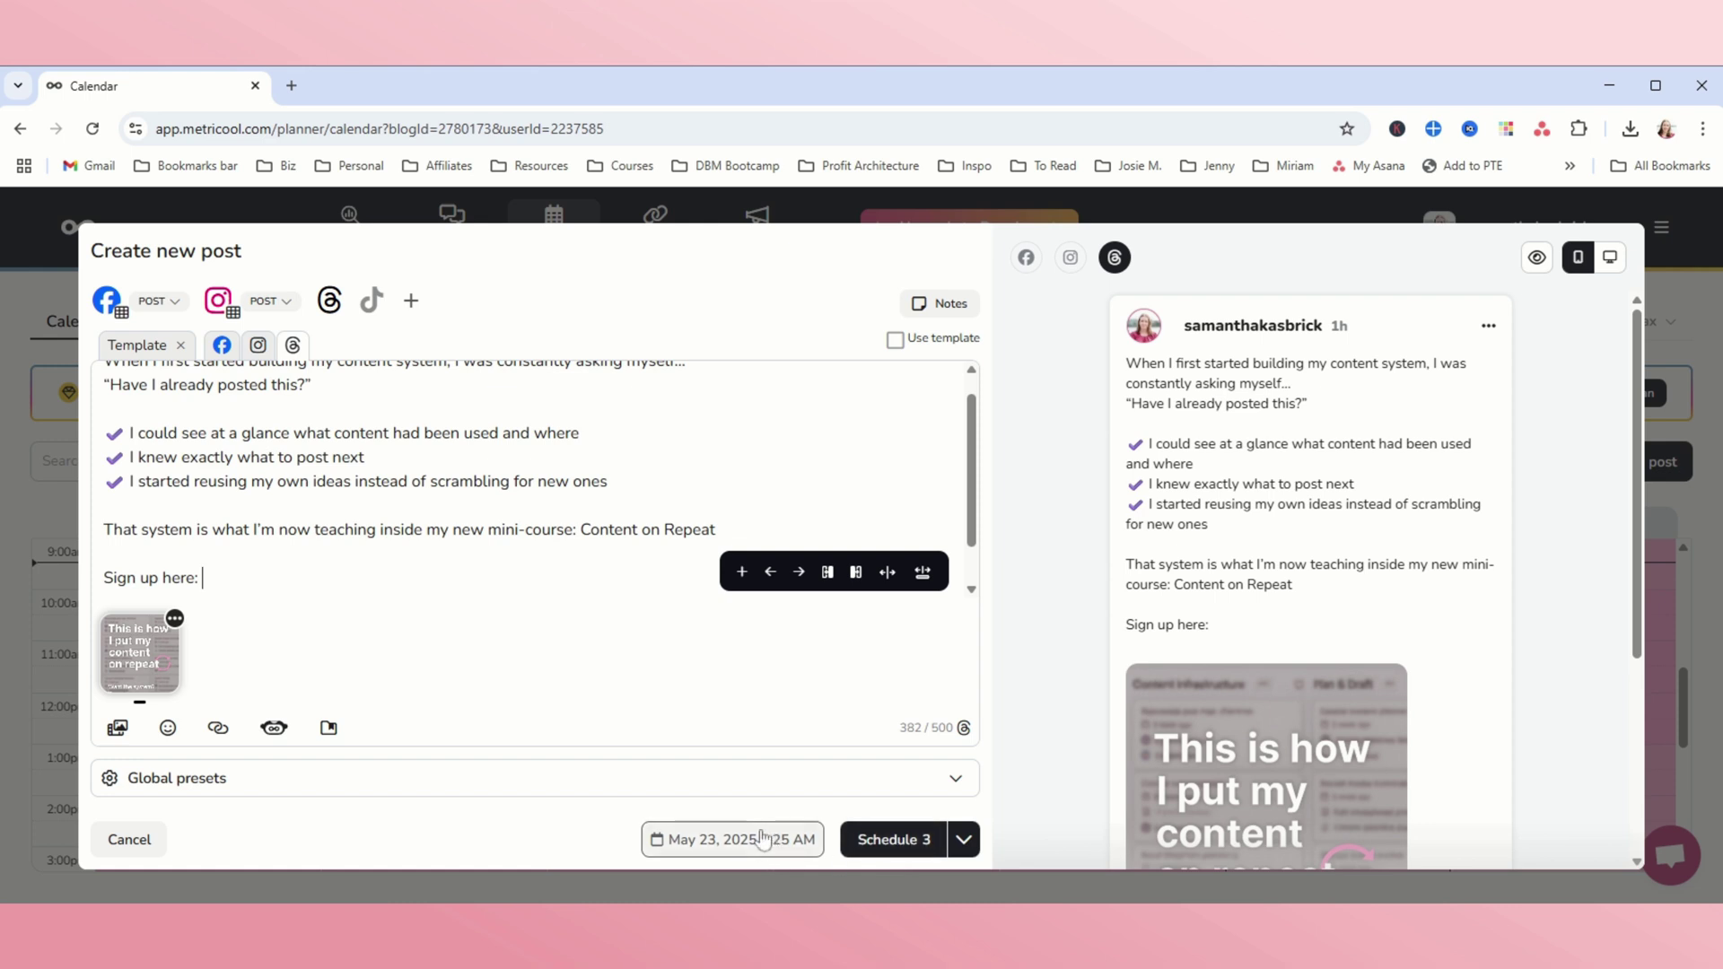
pyautogui.click(883, 841)
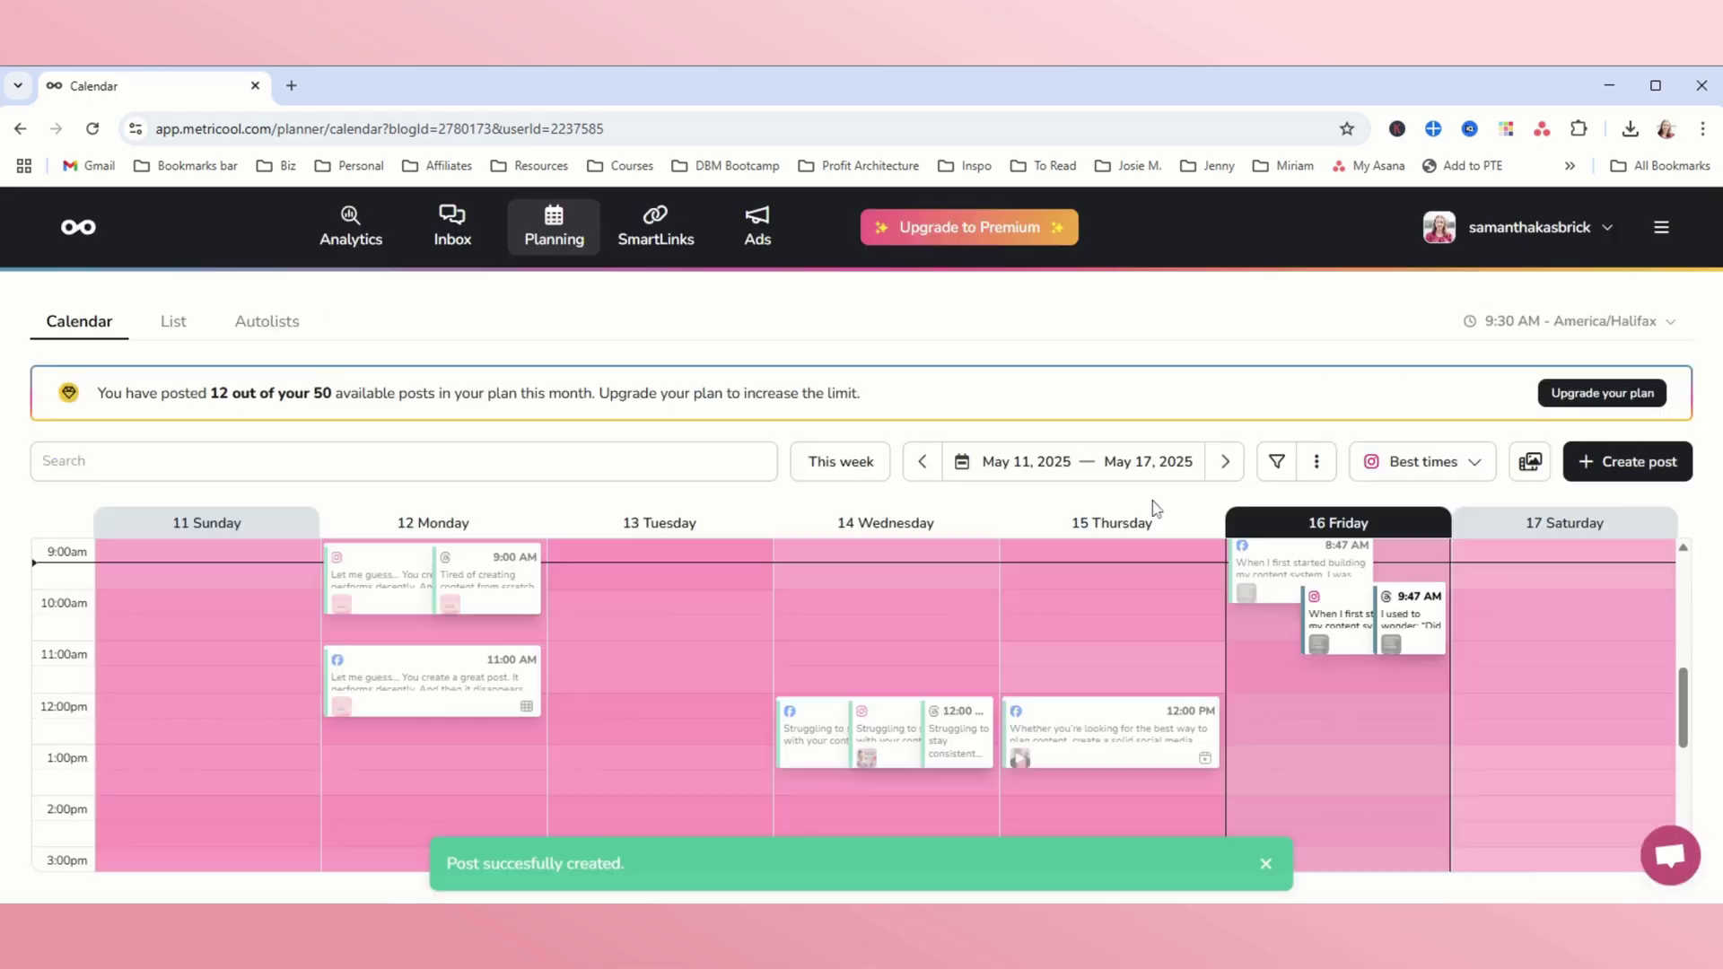
# Show the May 18–24, 2025 week in the calendar and move Friday's Instagram post to 10:55 AM.
pyautogui.click(1225, 461)
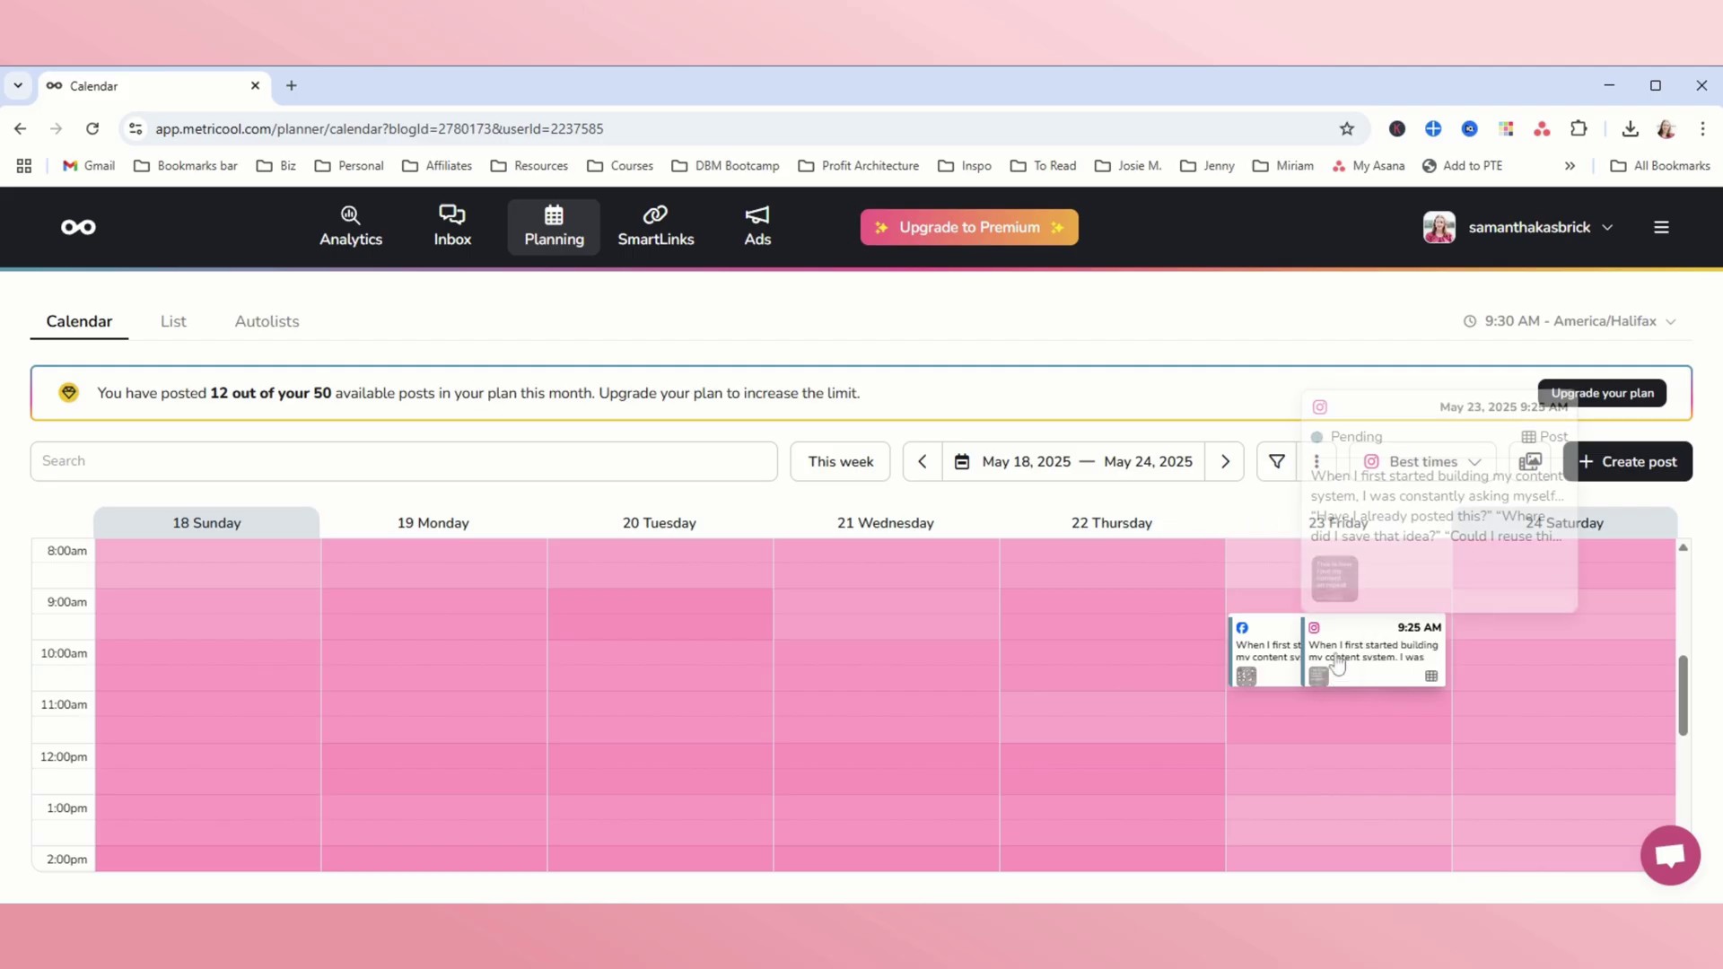
pyautogui.moveTo(1335, 661); pyautogui.dragTo(1319, 742)
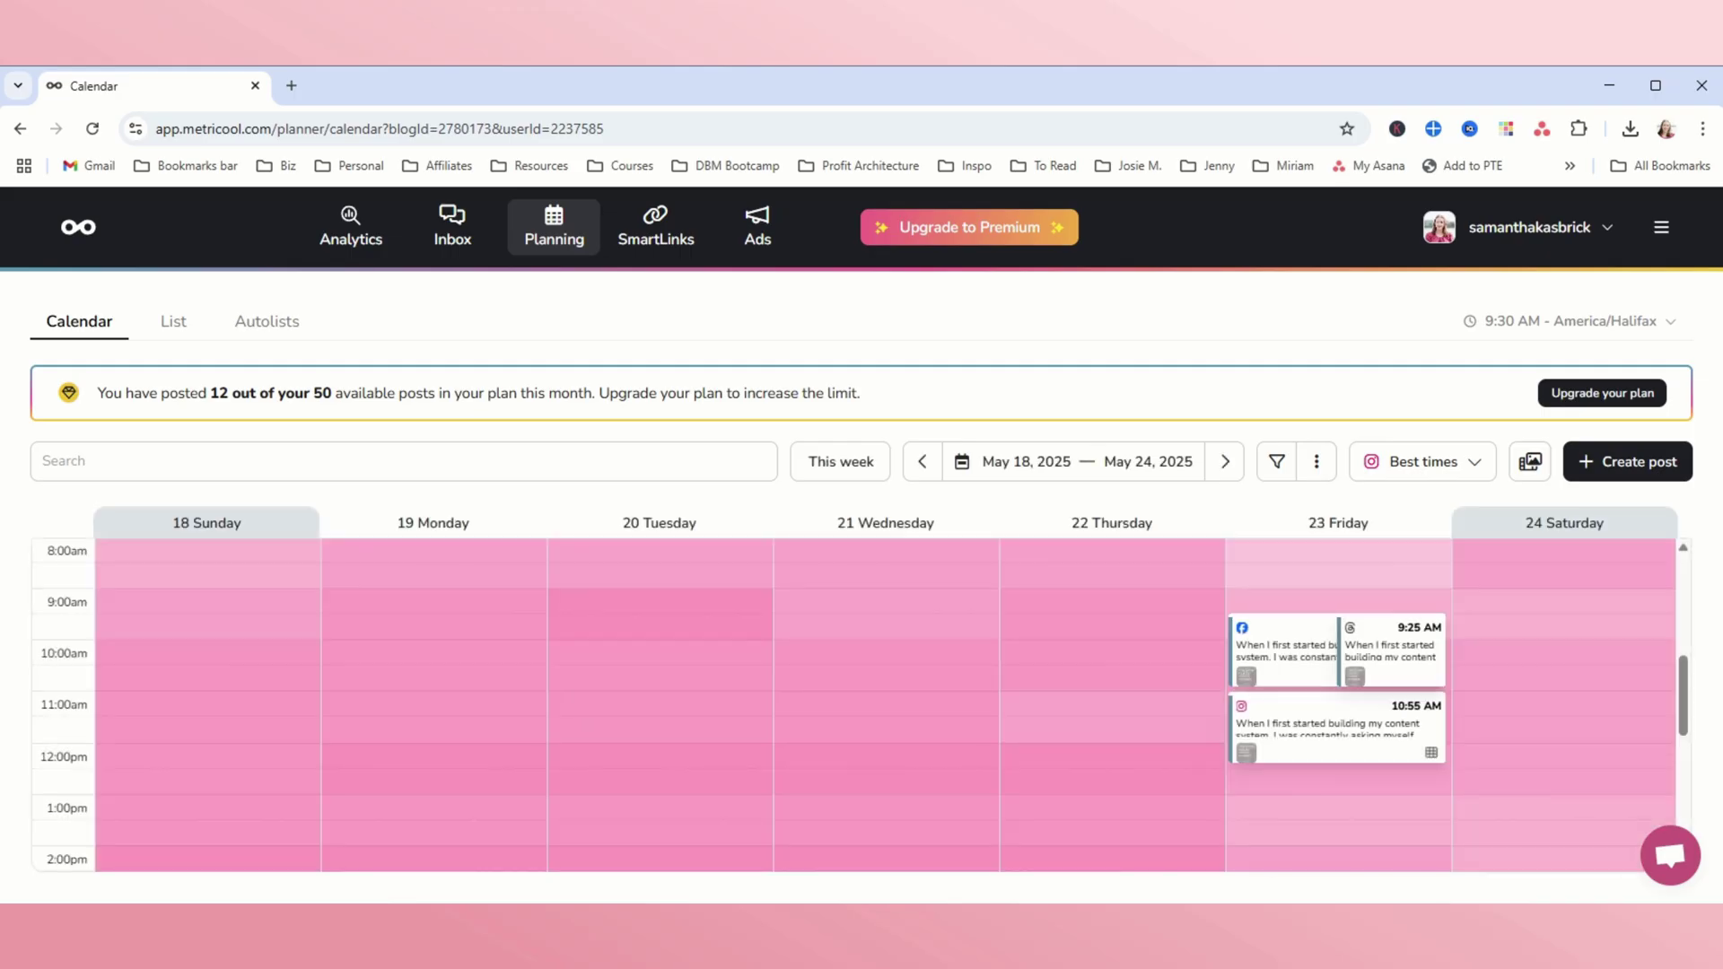
# Using Facebook's best times, reschedule Friday's Facebook post to 8:55 AM and the Threads post to 10:55 AM.
pyautogui.click(1425, 461)
pyautogui.click(1397, 550)
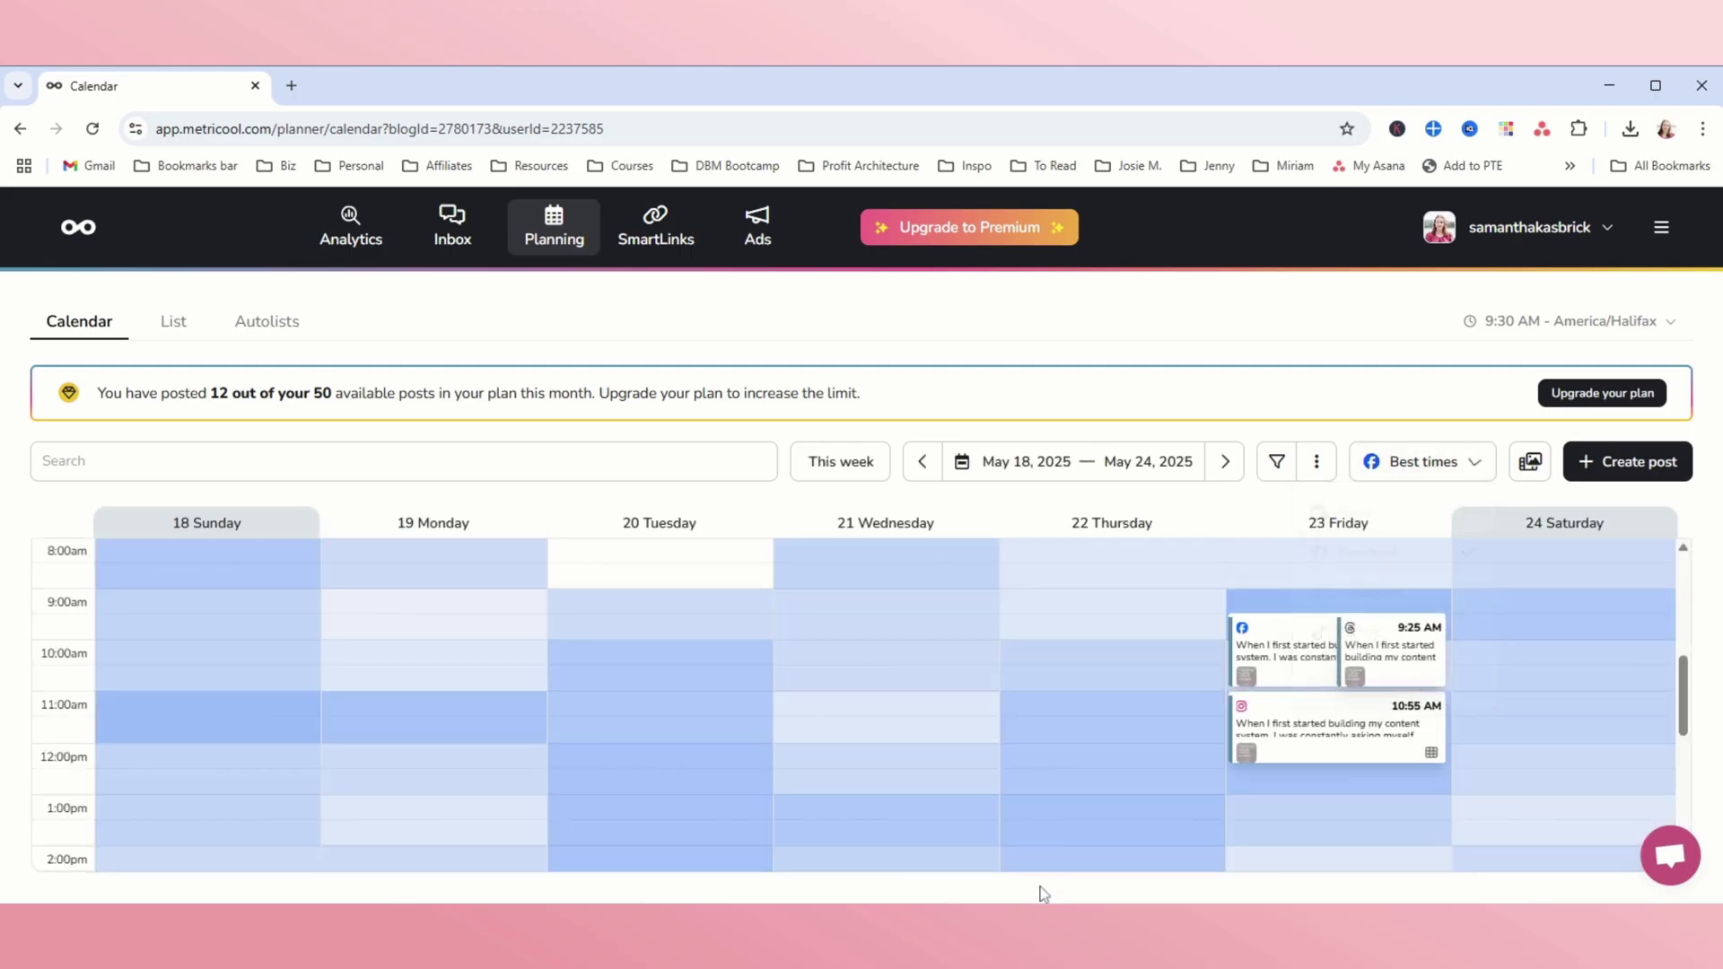
pyautogui.moveTo(1283, 646); pyautogui.dragTo(1281, 622)
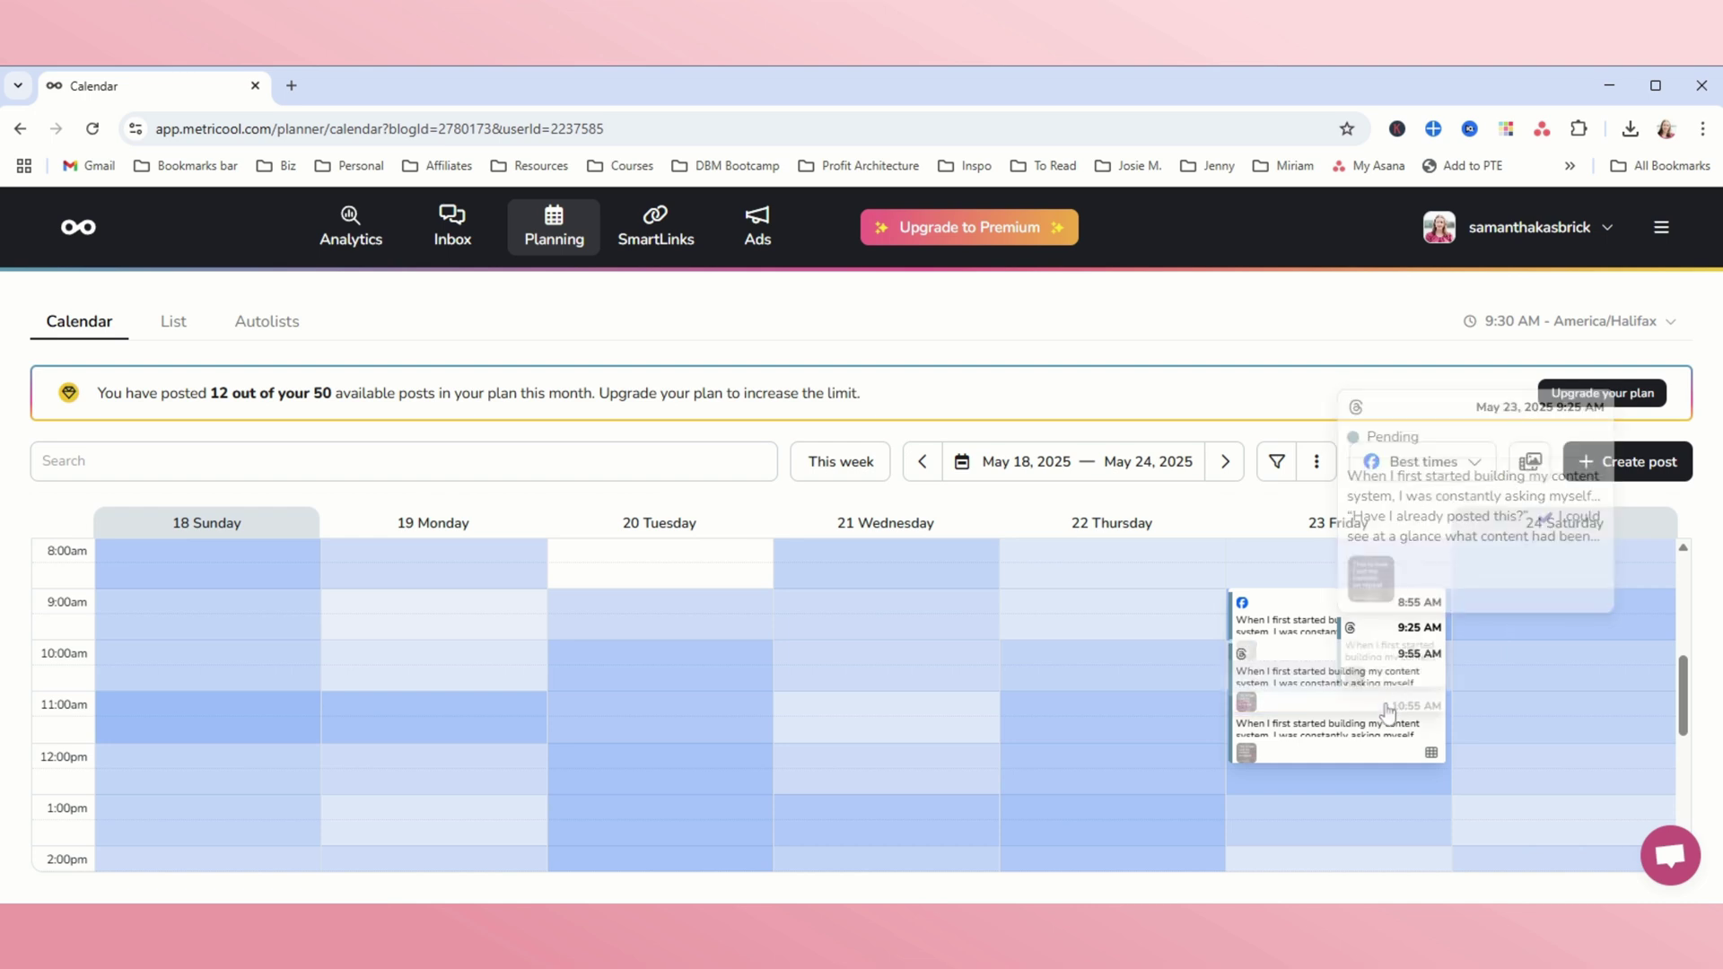
pyautogui.moveTo(1386, 669); pyautogui.dragTo(1365, 731)
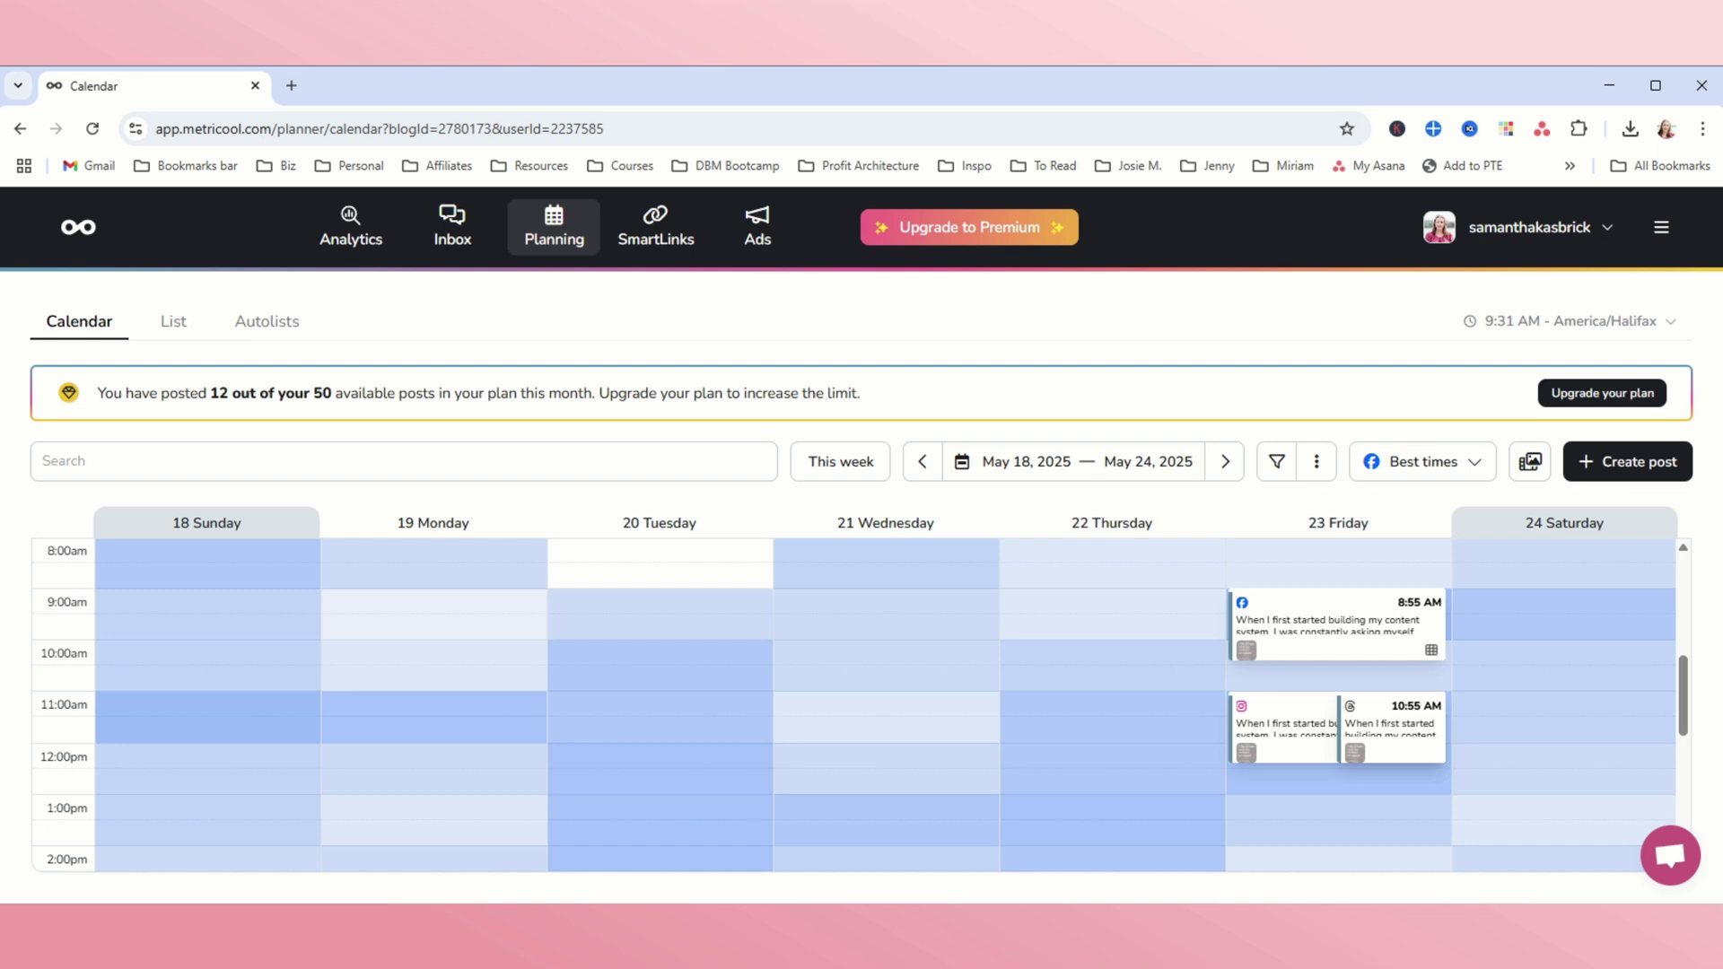
pyautogui.moveTo(310, 420); pyautogui.dragTo(332, 429)
pyautogui.doubleClick(325, 395)
pyautogui.click(358, 414)
pyautogui.doubleClick(323, 394)
pyautogui.click(370, 448)
# Review the Facebook page analytics, covering growth, the balance of likes and the posts viewed in the period.
pyautogui.click(351, 235)
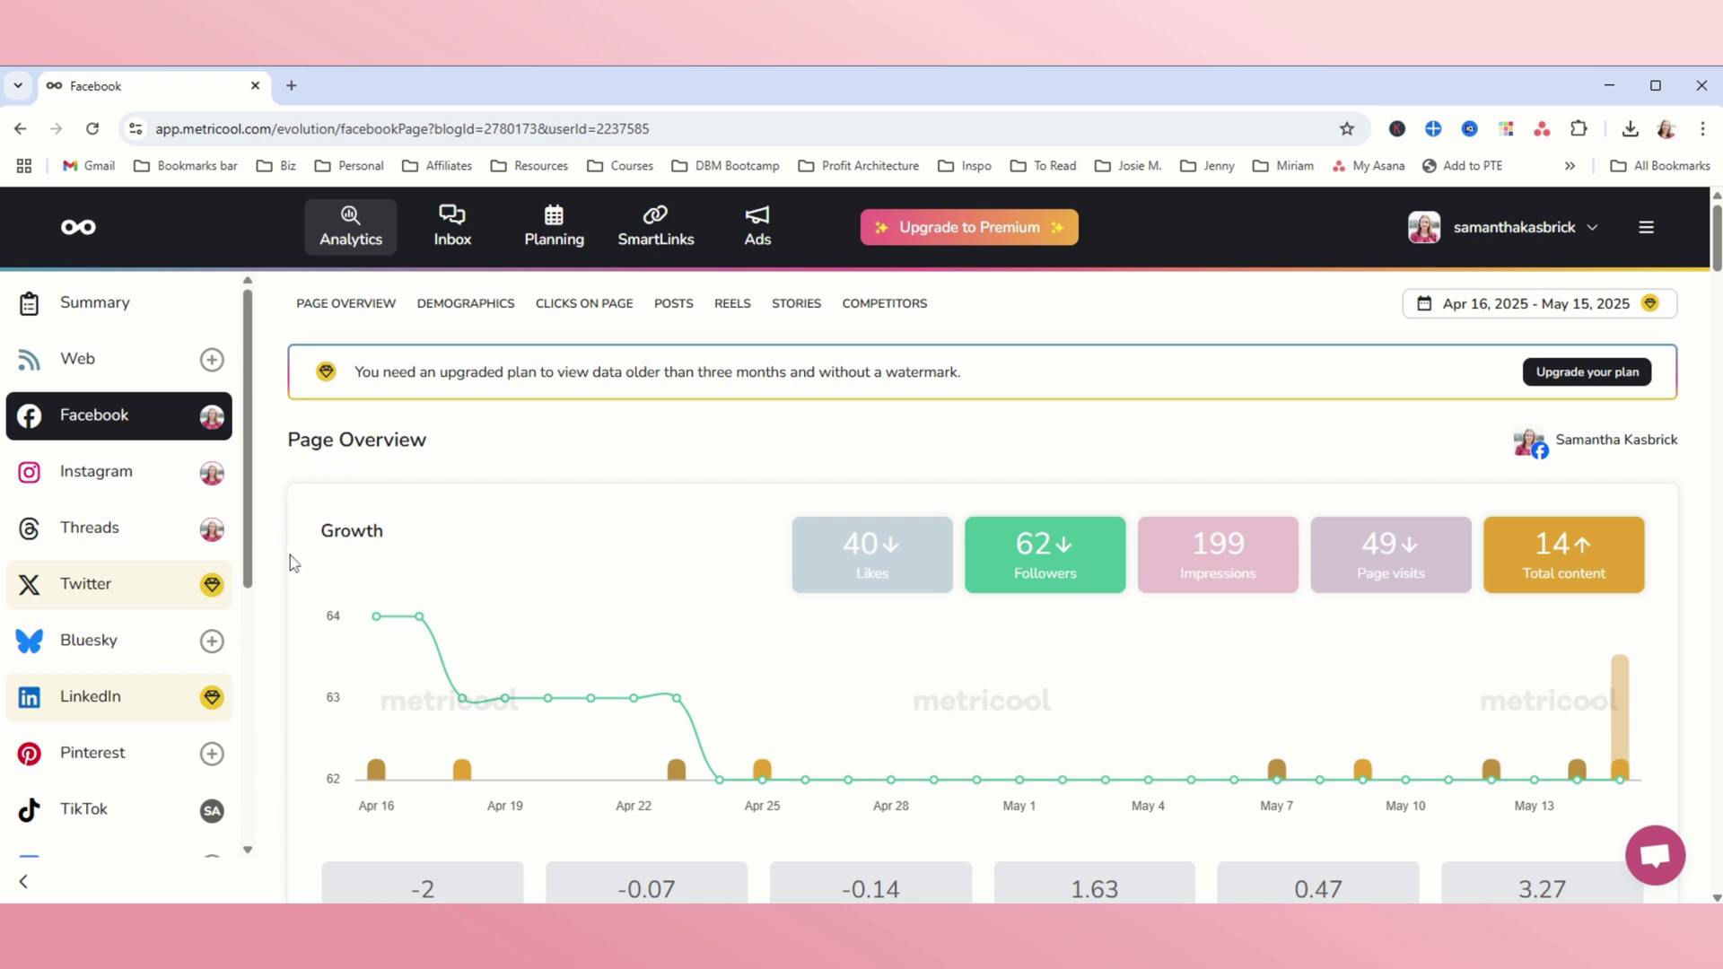
pyautogui.scroll(-5, 284, 583)
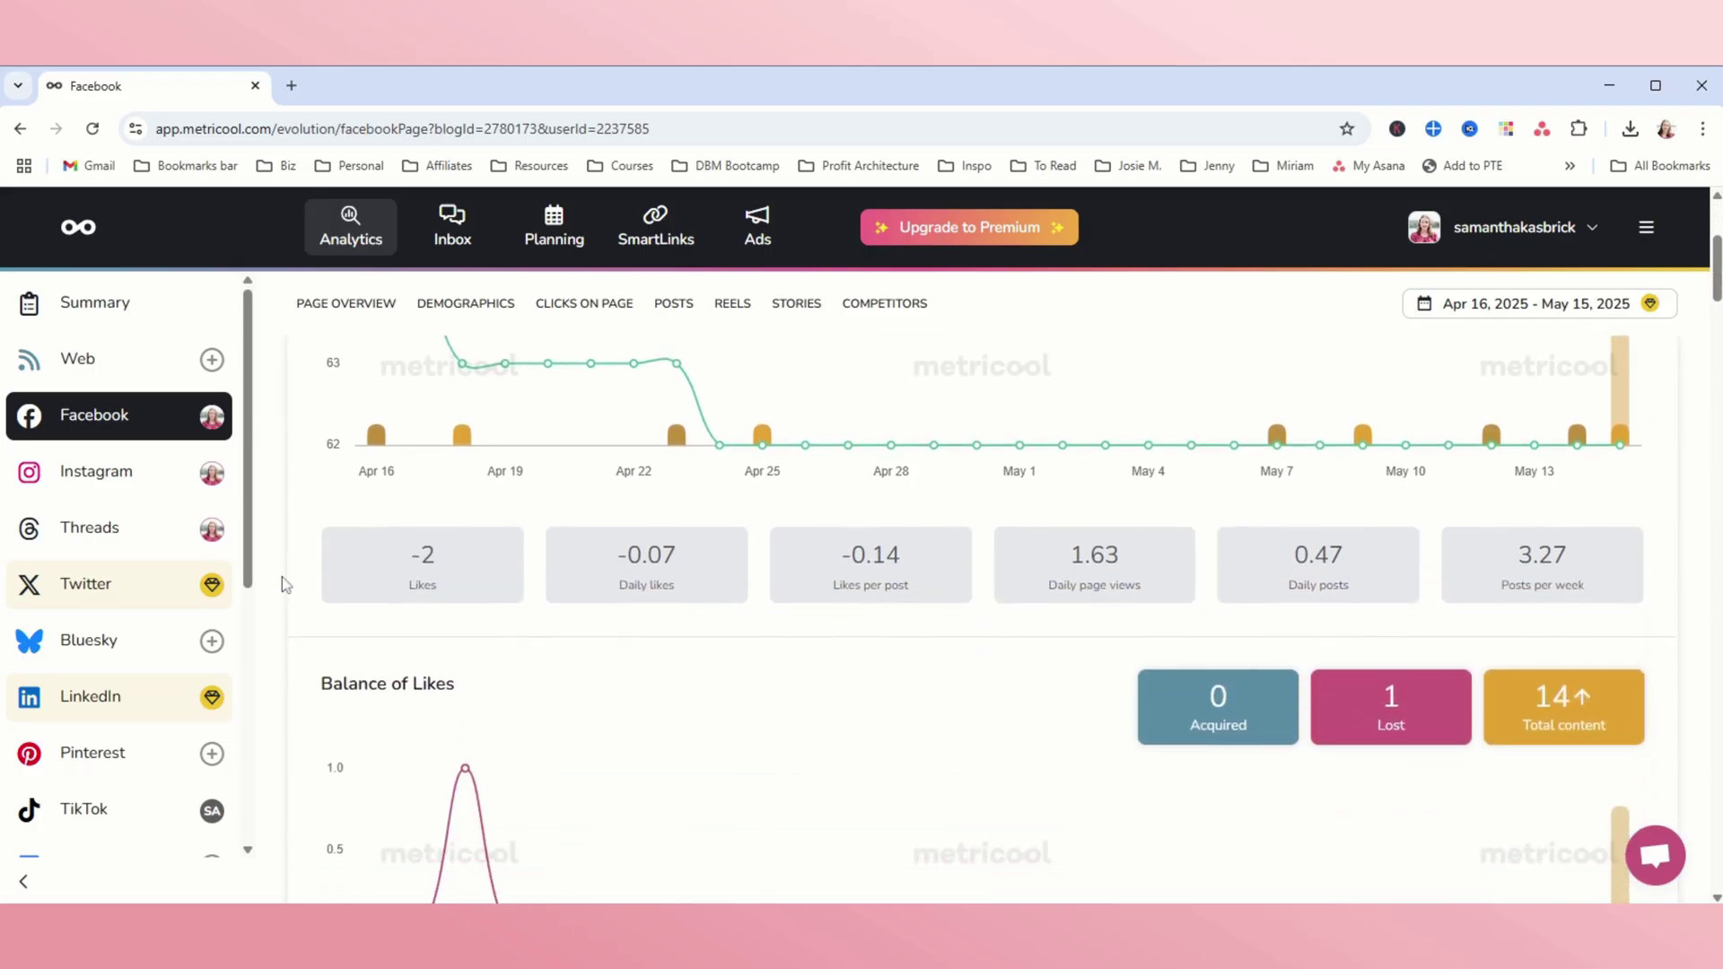
pyautogui.scroll(-1, 282, 580)
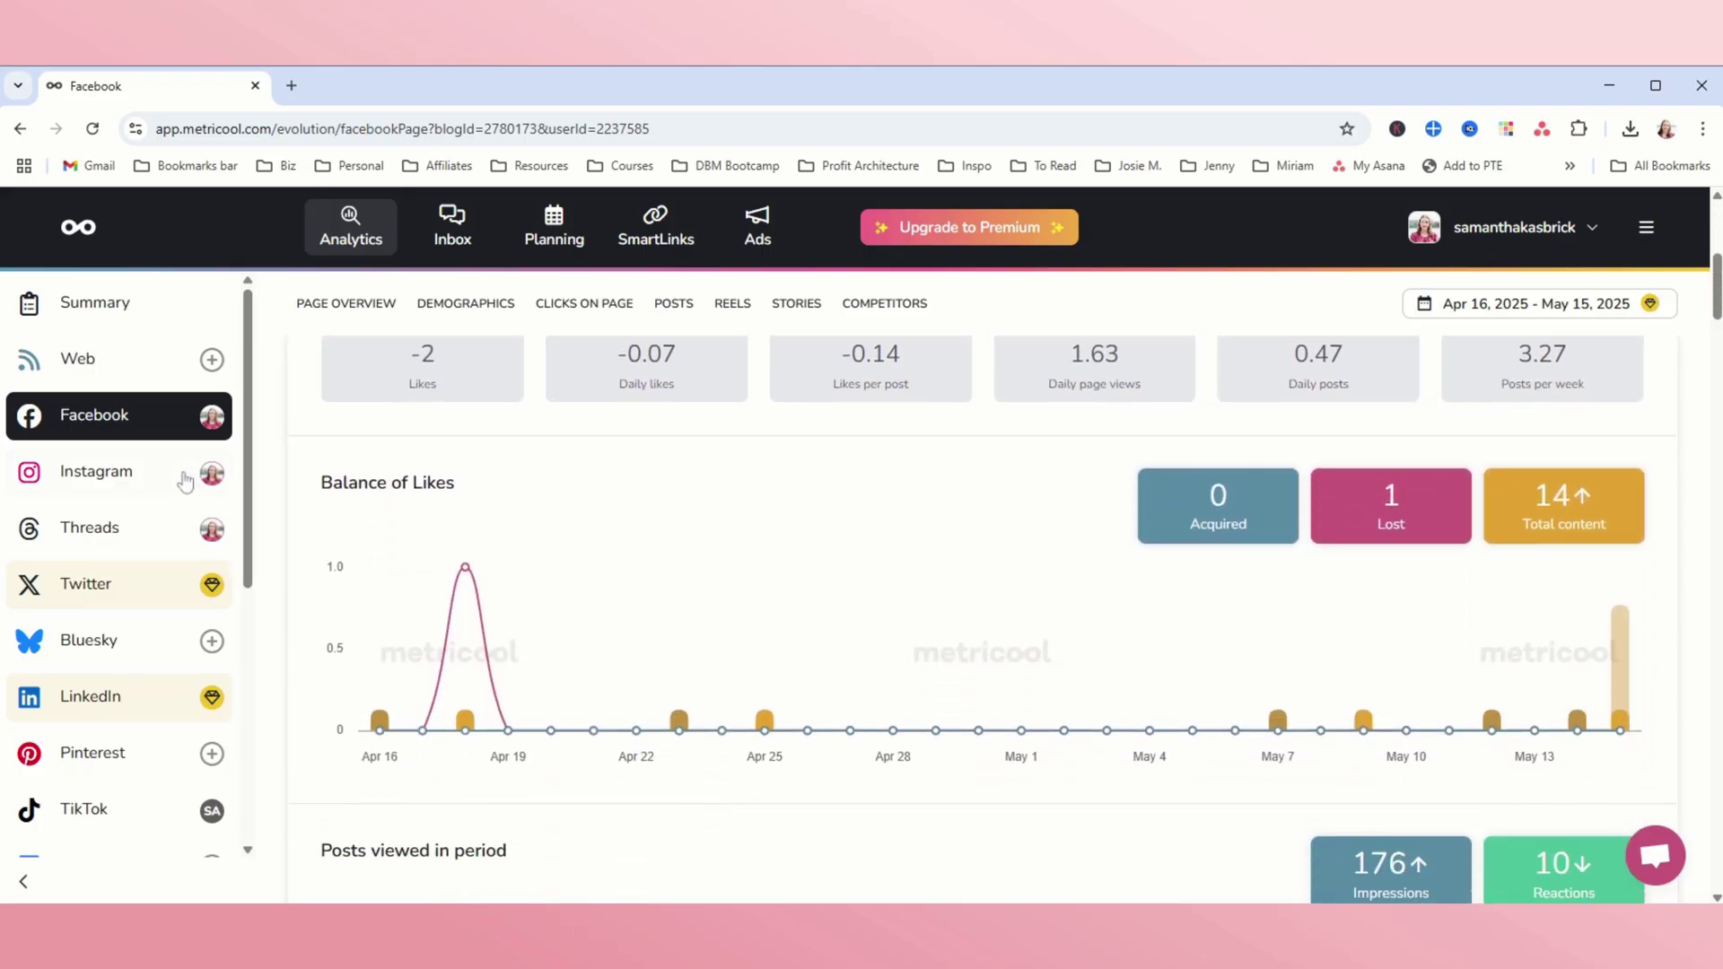
# Review the Instagram analytics, covering community growth, balance of followers, audience demographics and the account's profile views.
pyautogui.click(212, 492)
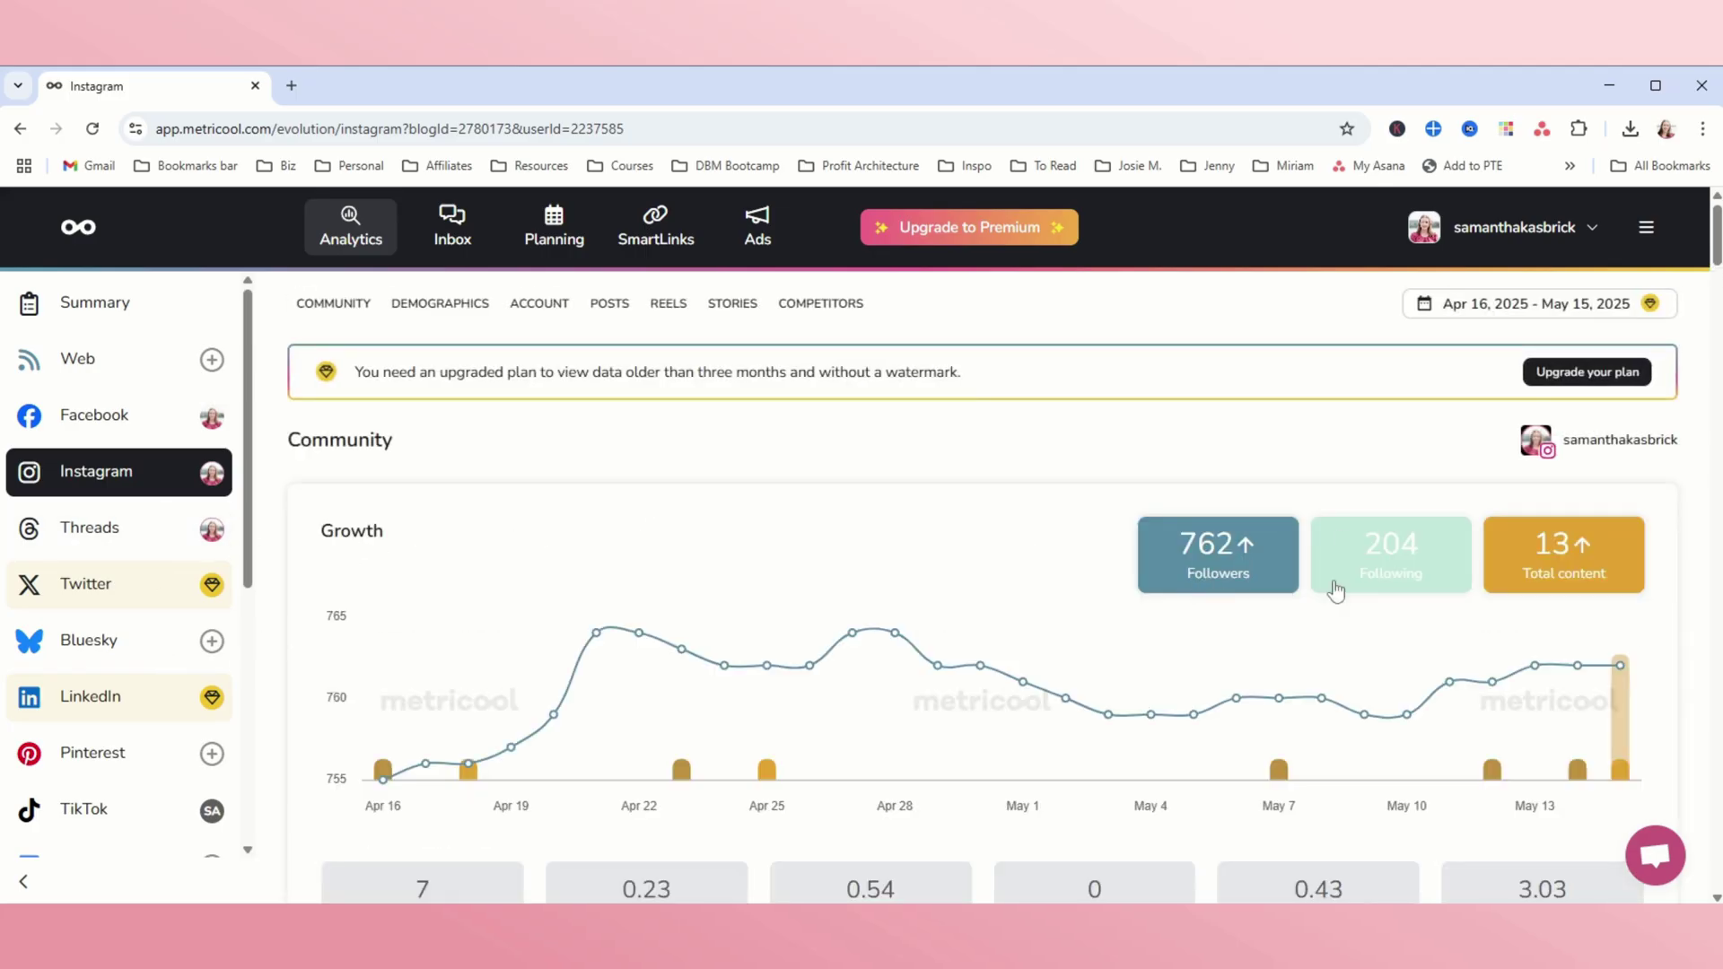
pyautogui.scroll(-6, 1088, 704)
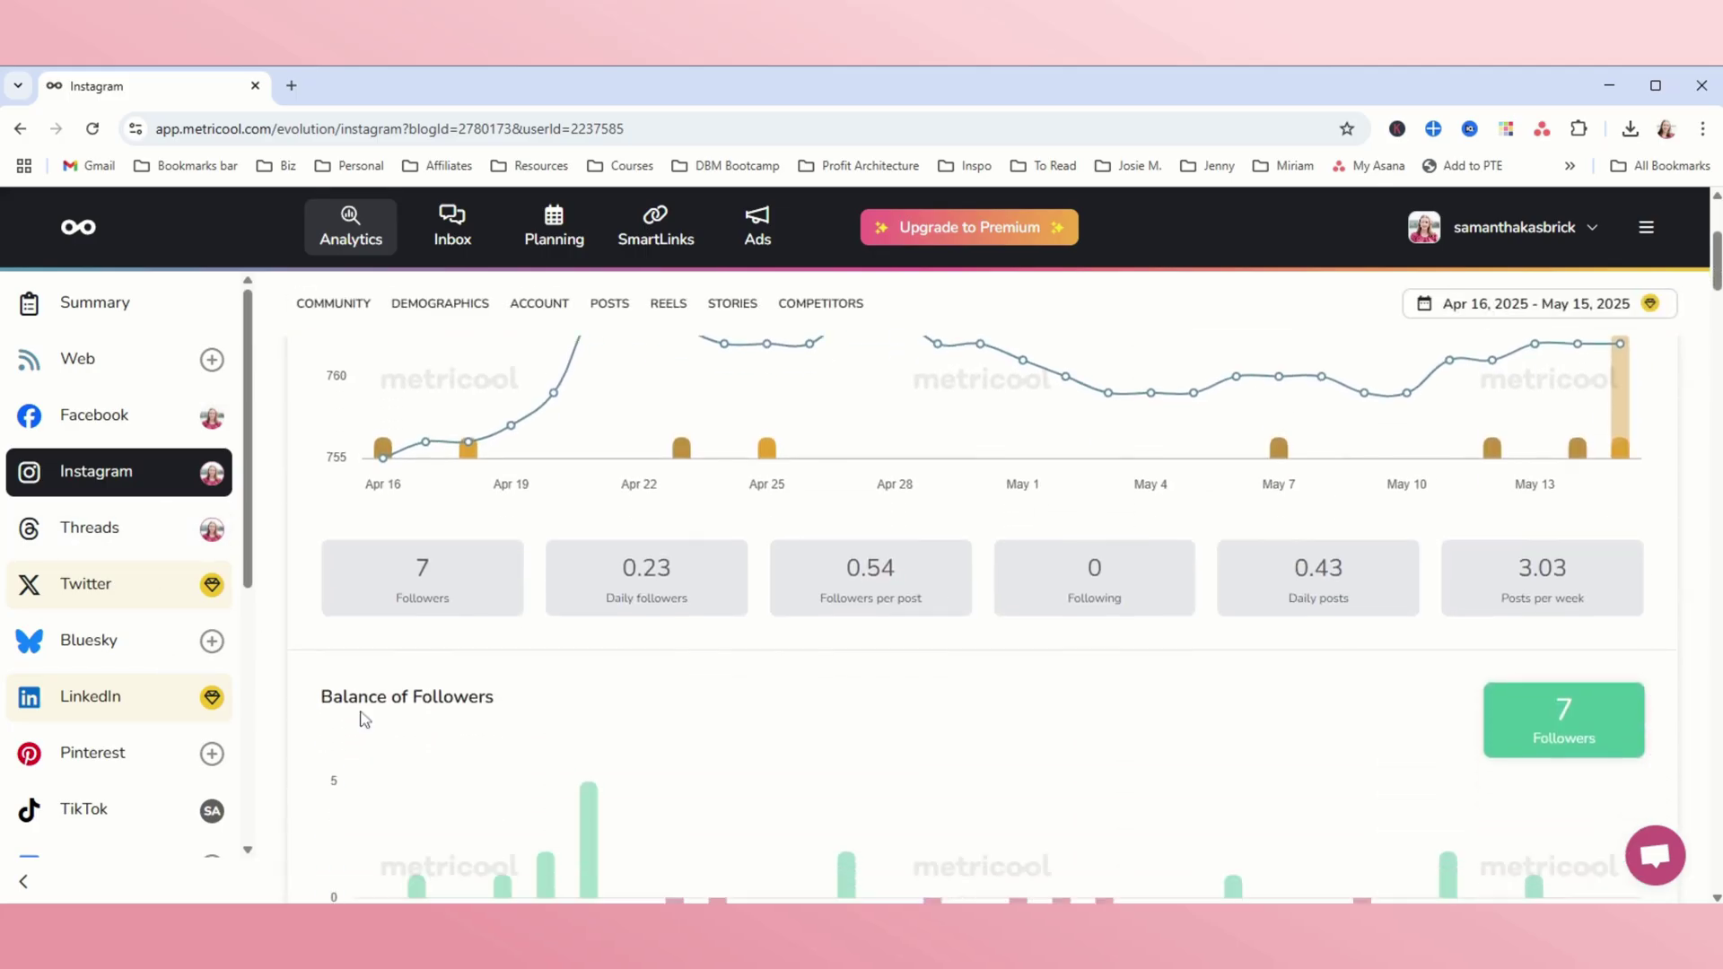
pyautogui.scroll(-6, 358, 715)
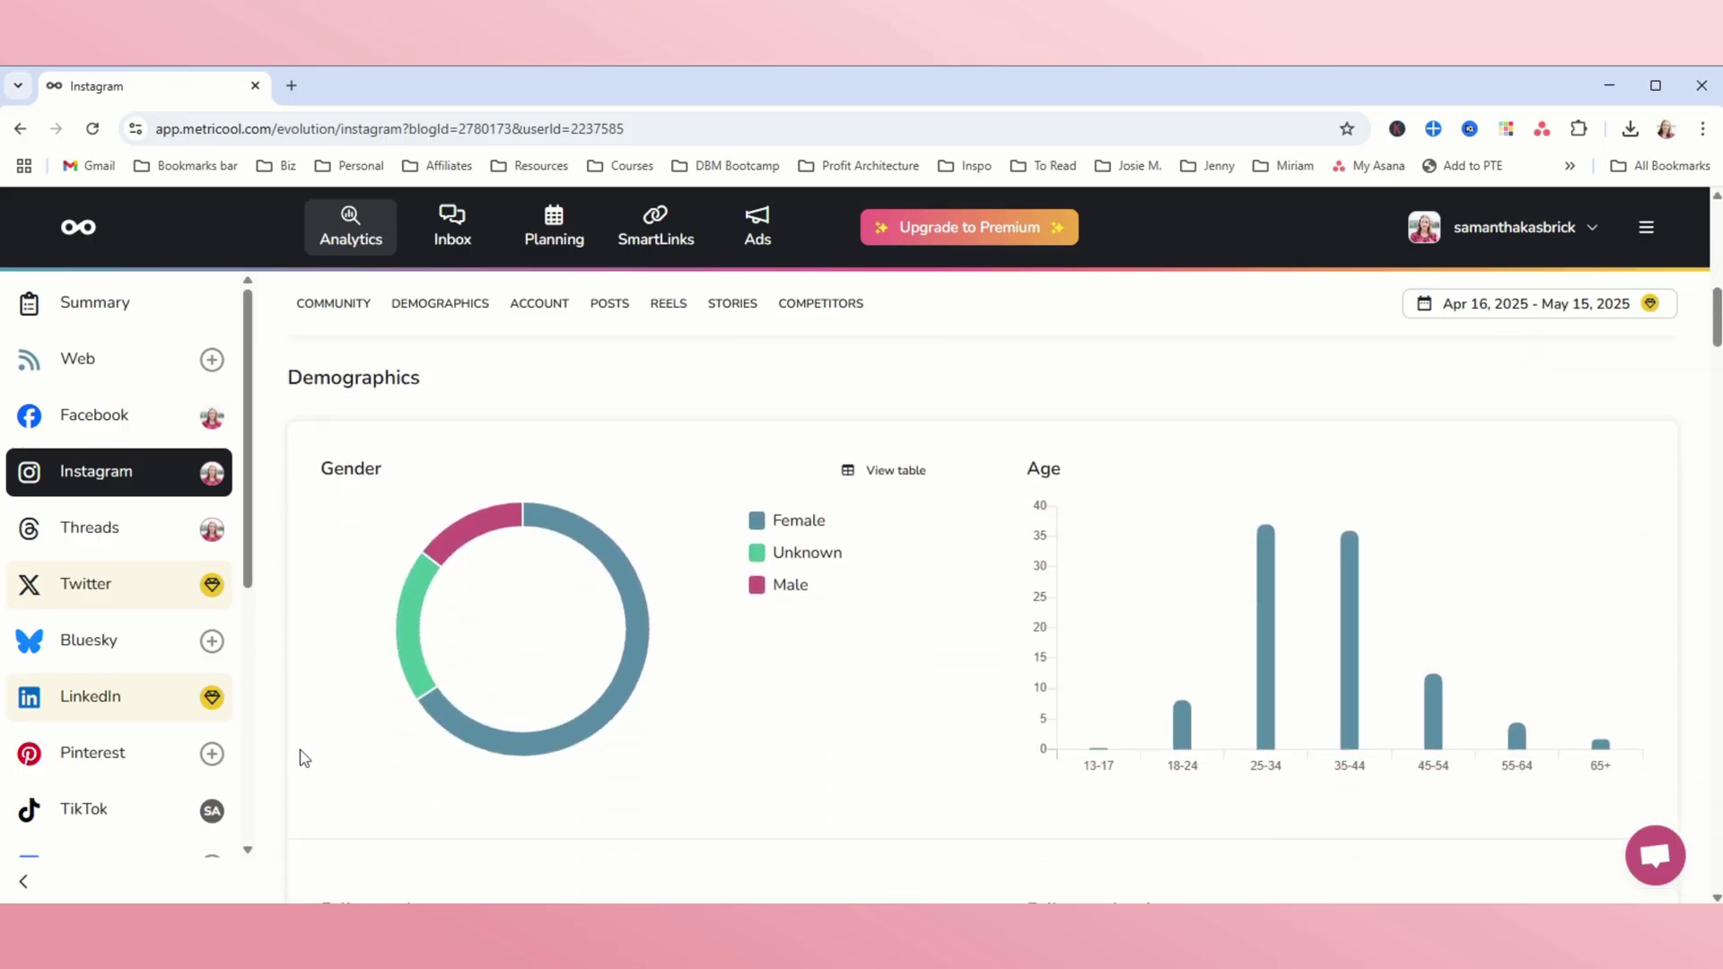
pyautogui.scroll(-8, 299, 750)
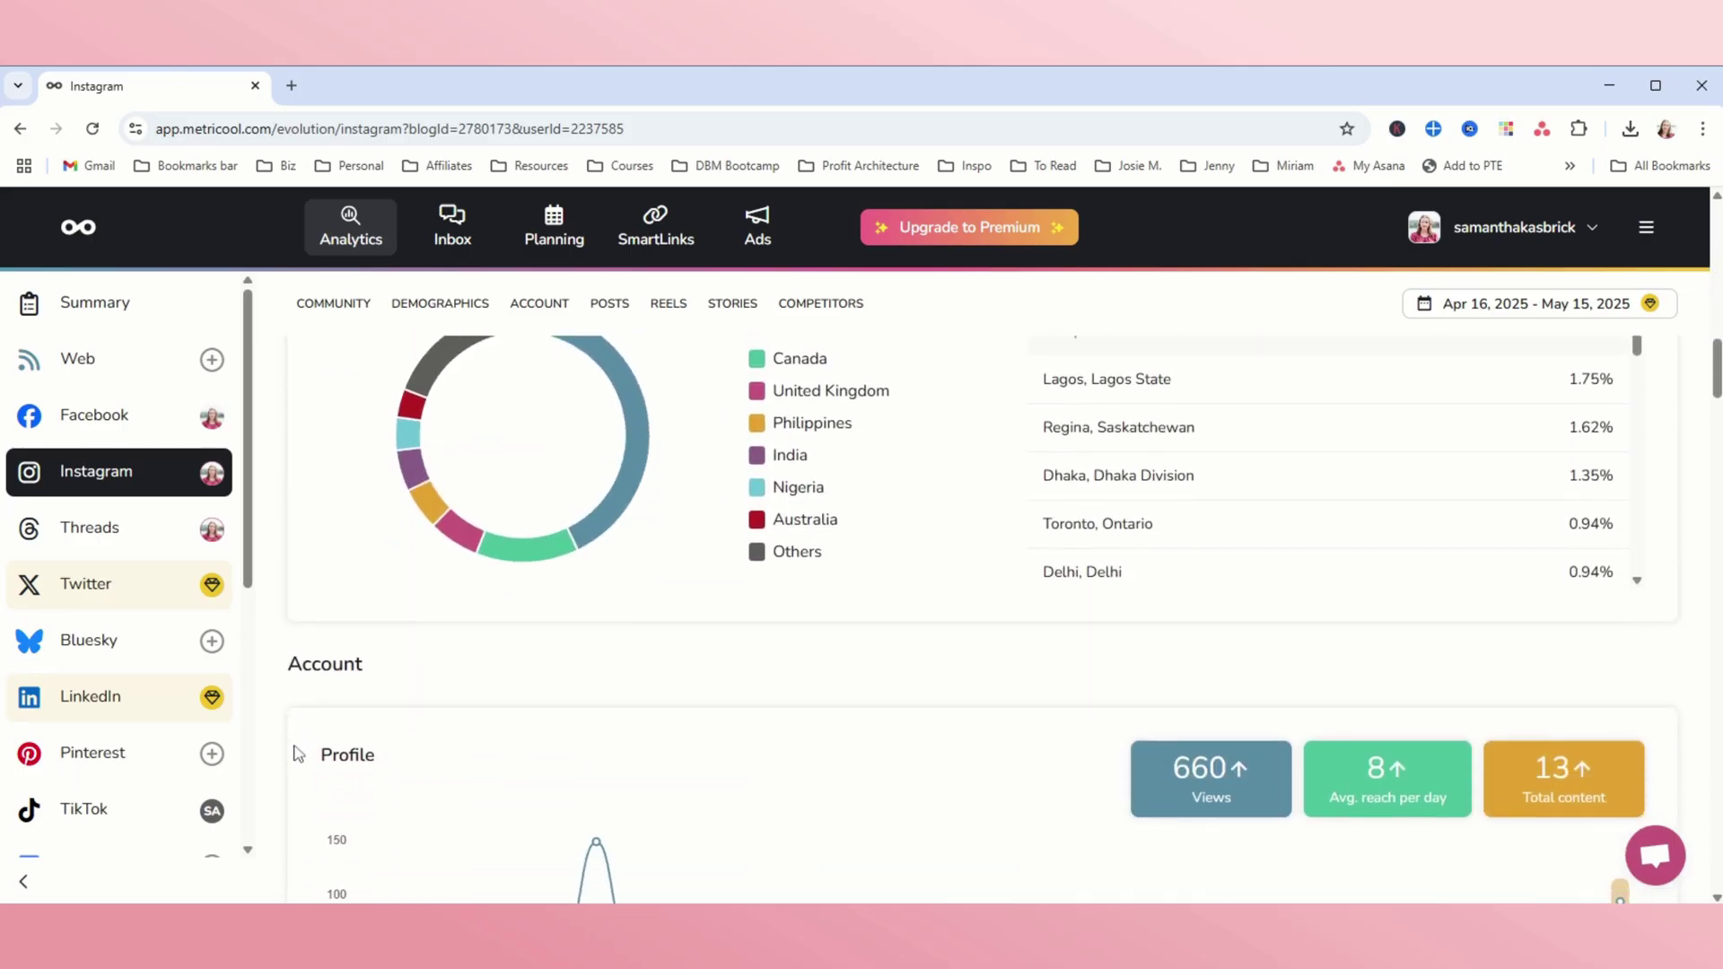
pyautogui.scroll(-3, 295, 755)
pyautogui.scroll(1, 295, 755)
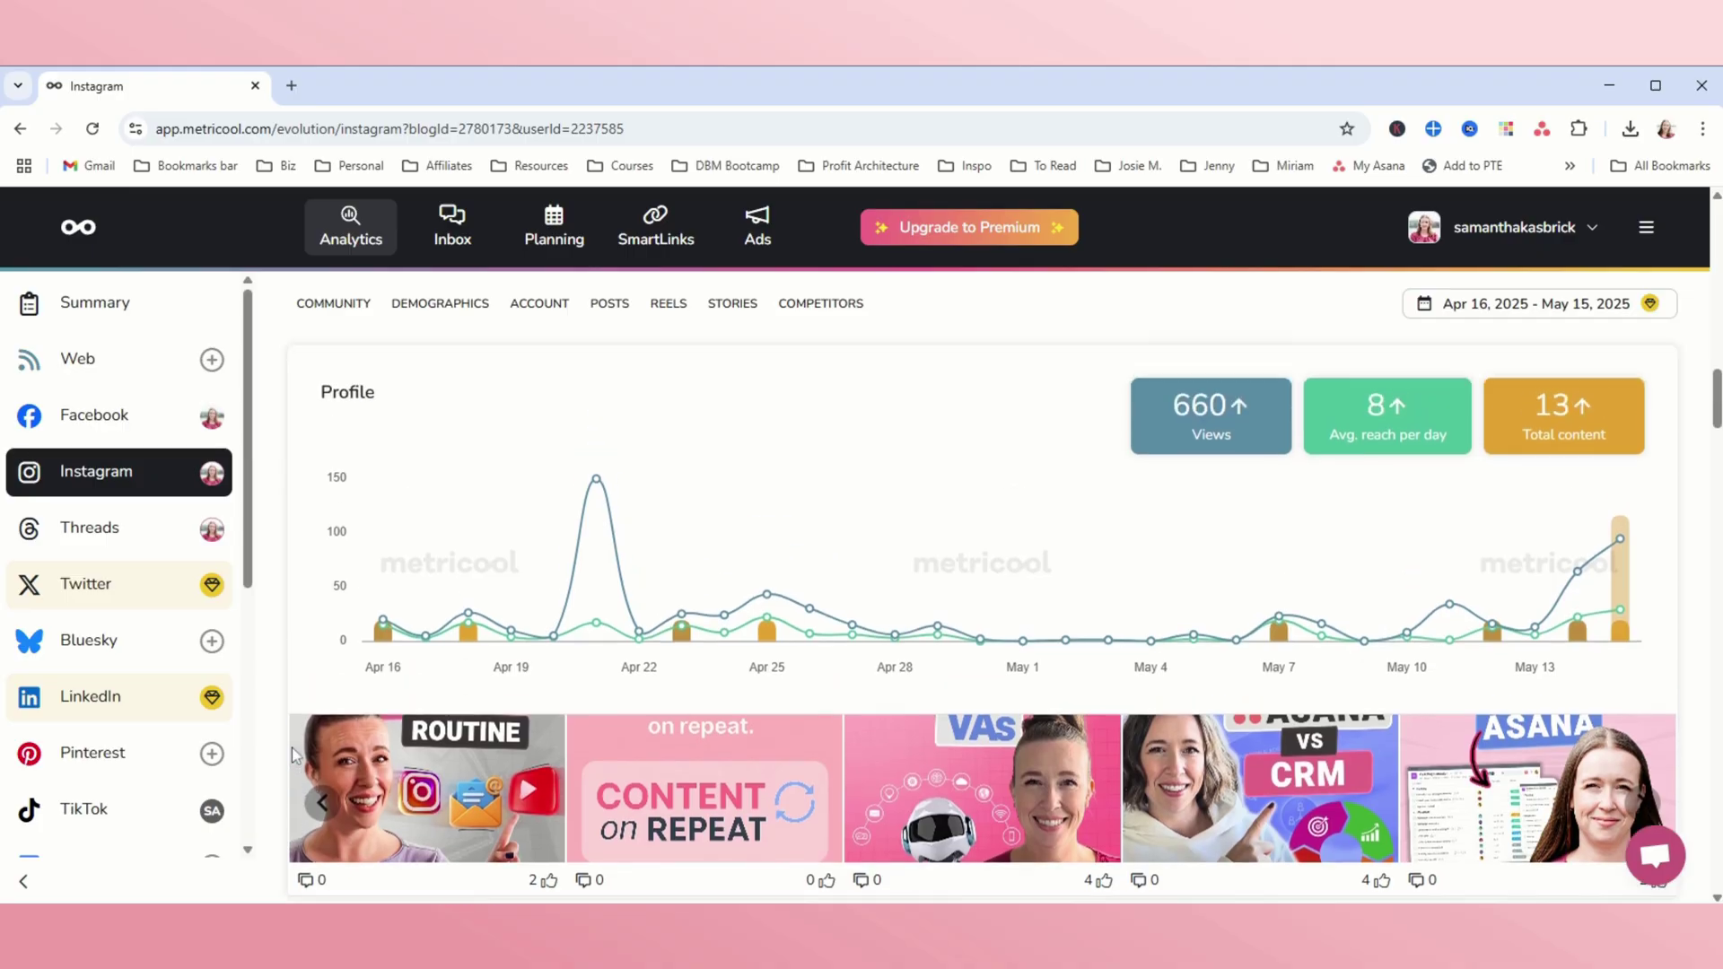